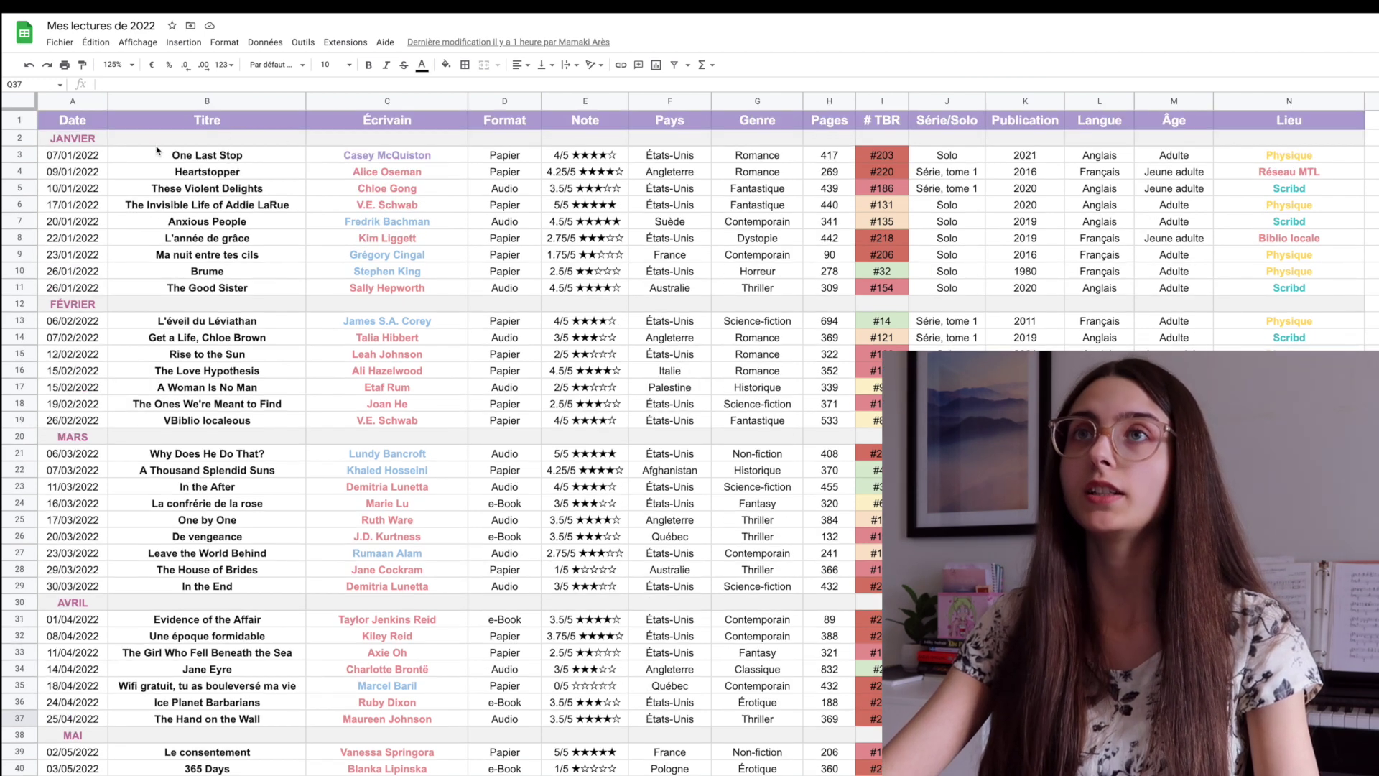
Examine the Date and # TBR columns of the 2022 reading log across its monthly sections
click(80, 119)
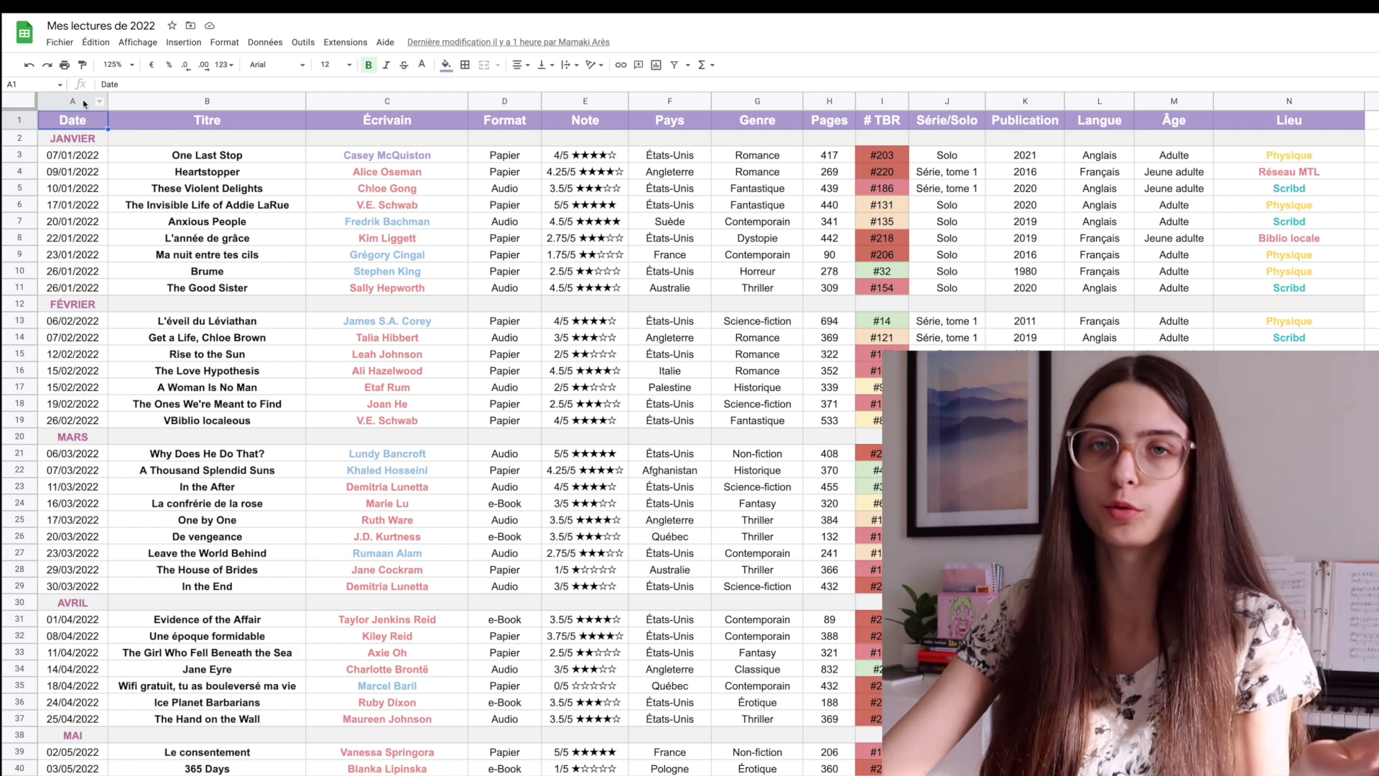
click(82, 103)
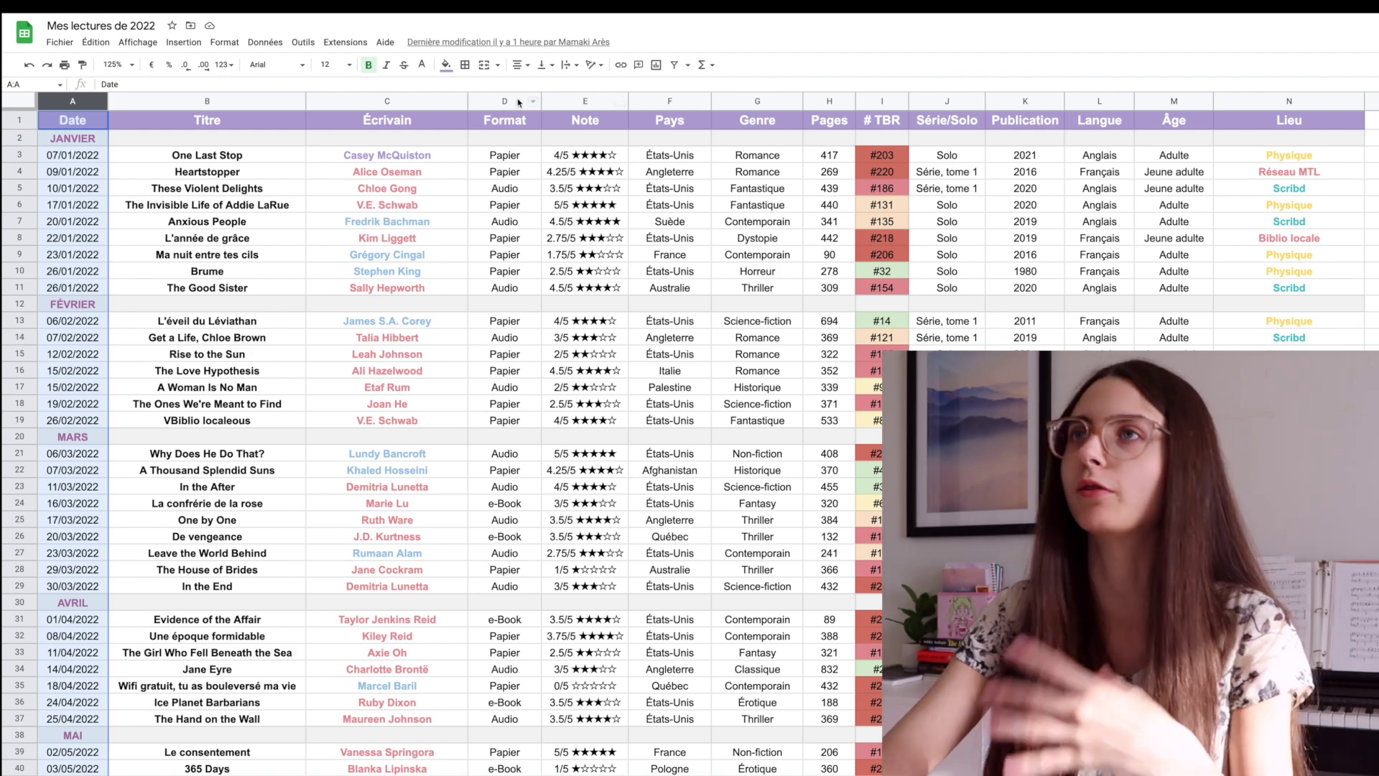
click(884, 102)
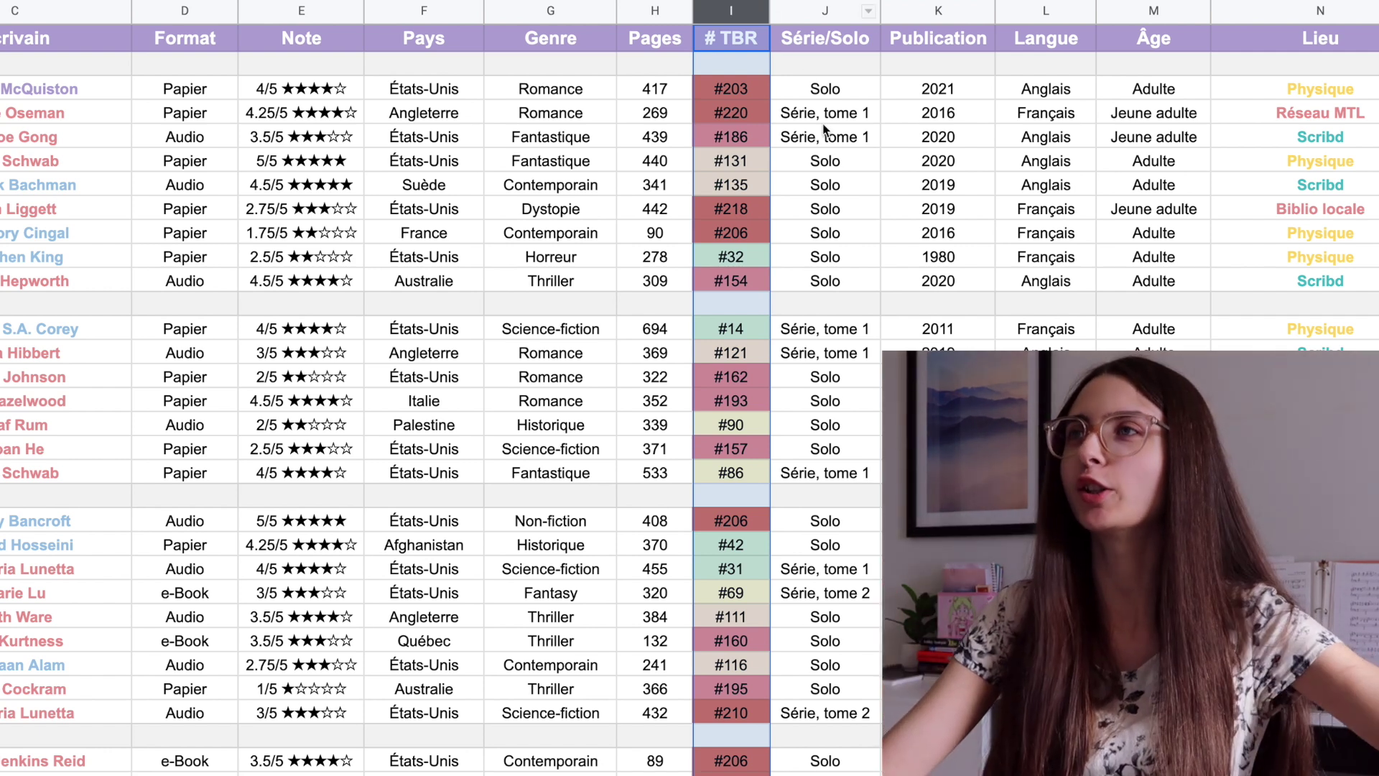
click(784, 216)
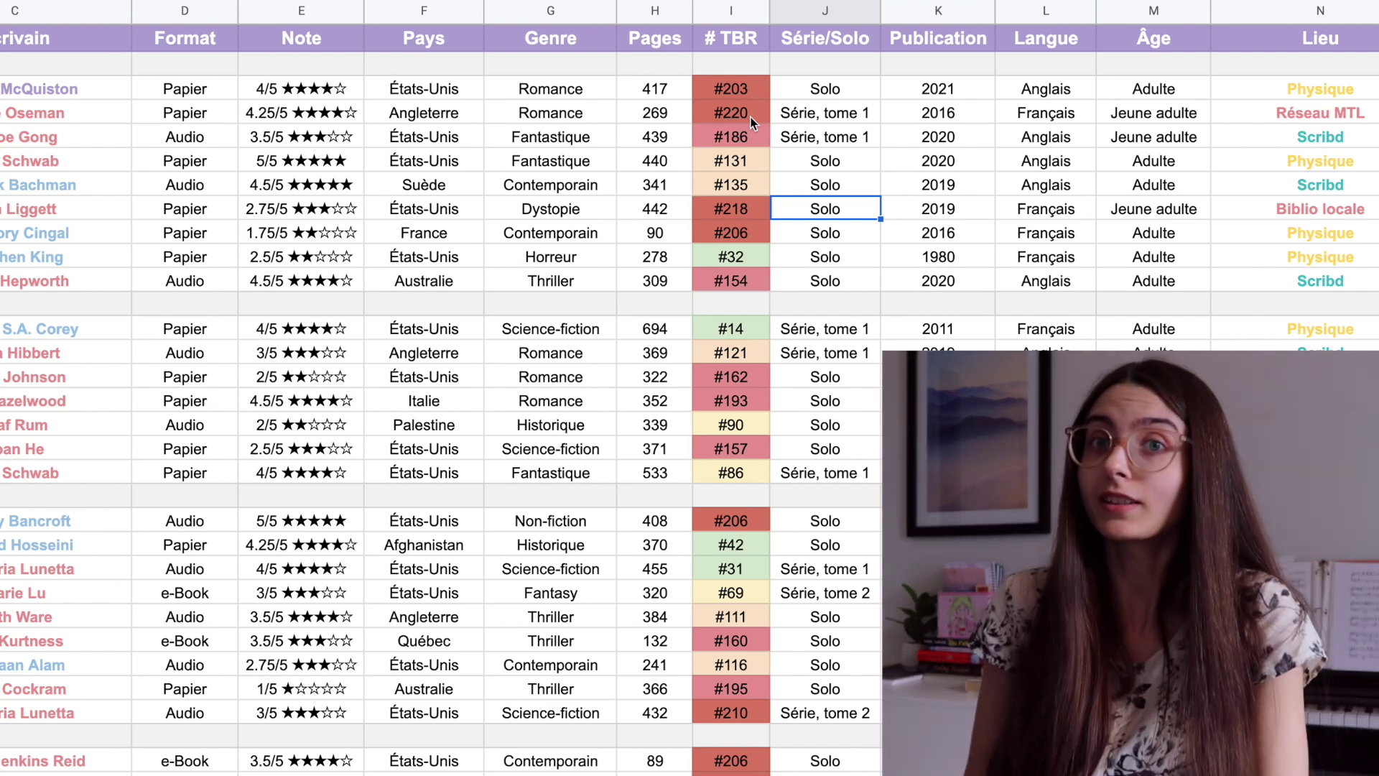
scroll(845, 429, down, 8)
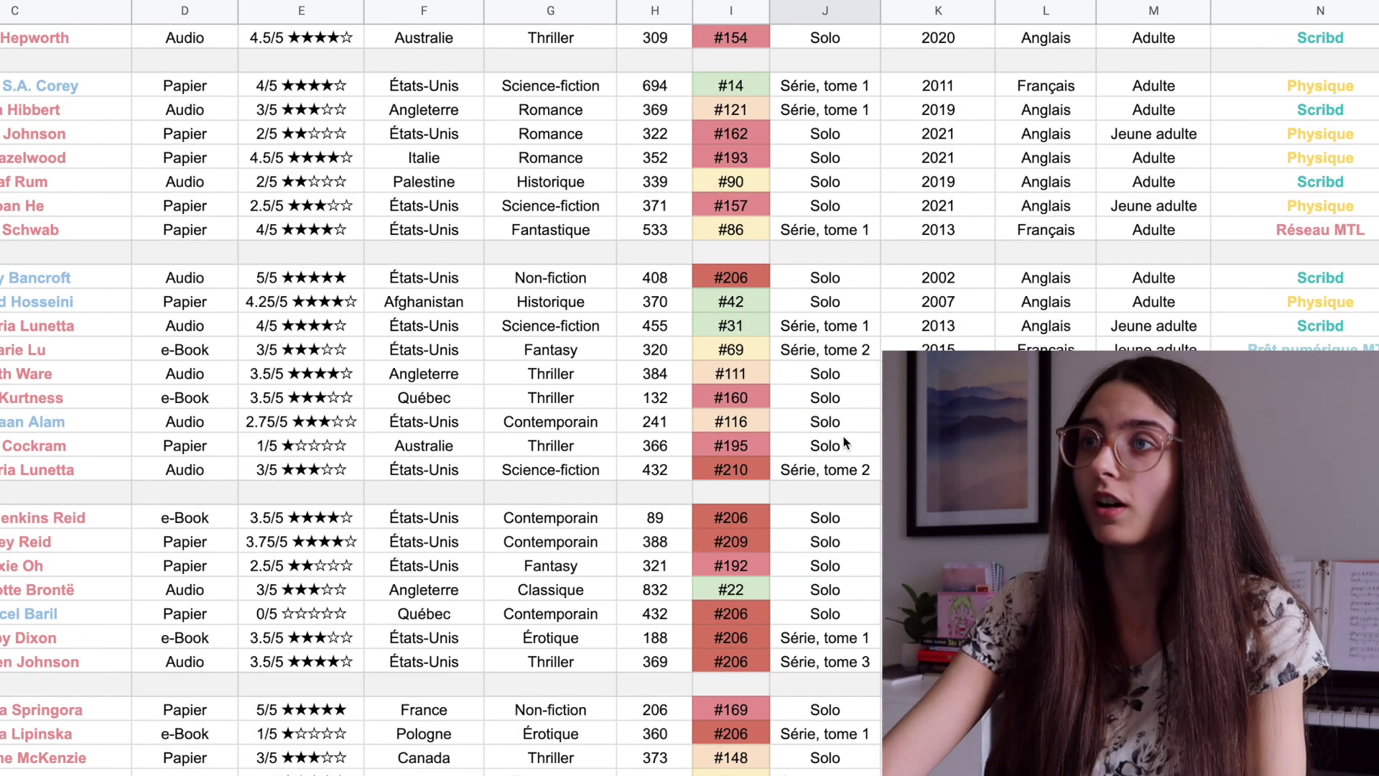
scroll(844, 428, down, 3)
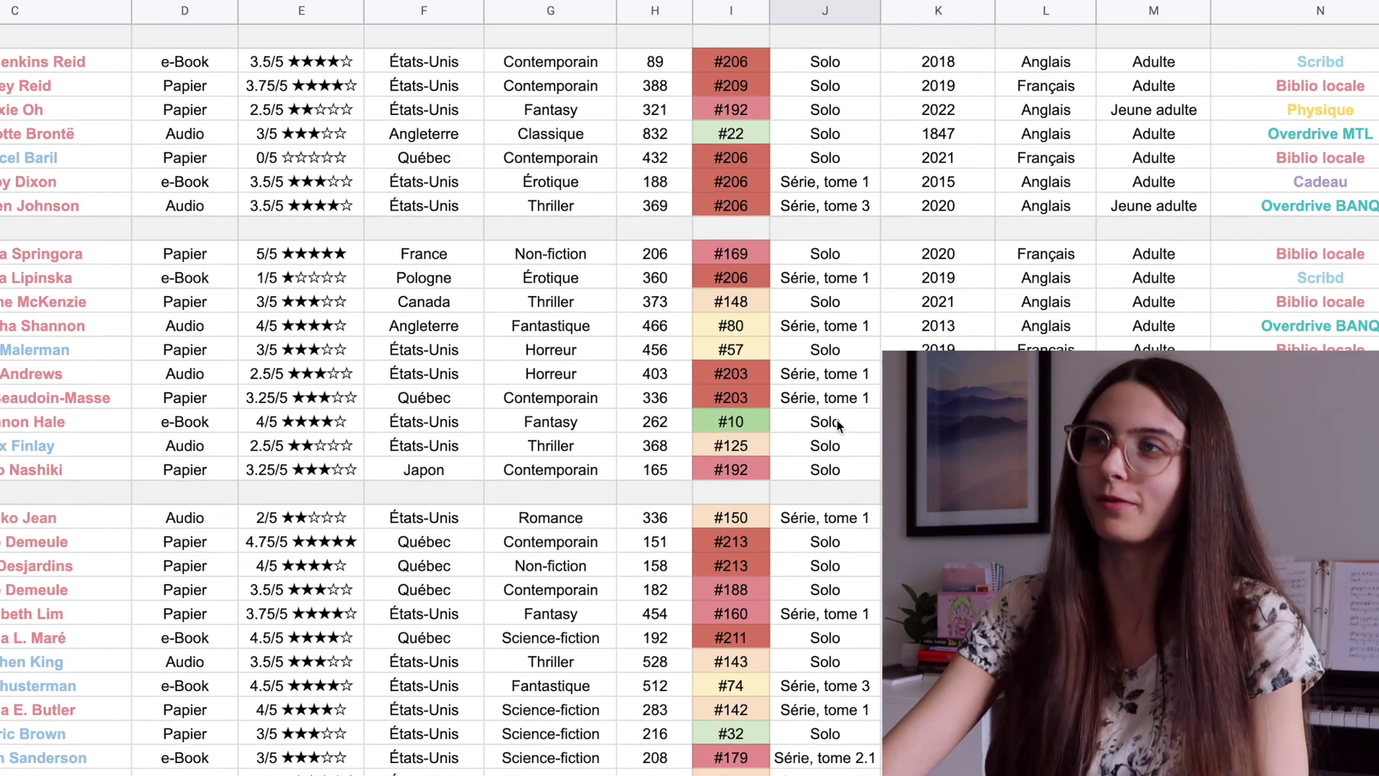
scroll(837, 424, down, 3)
scroll(798, 462, up, 5)
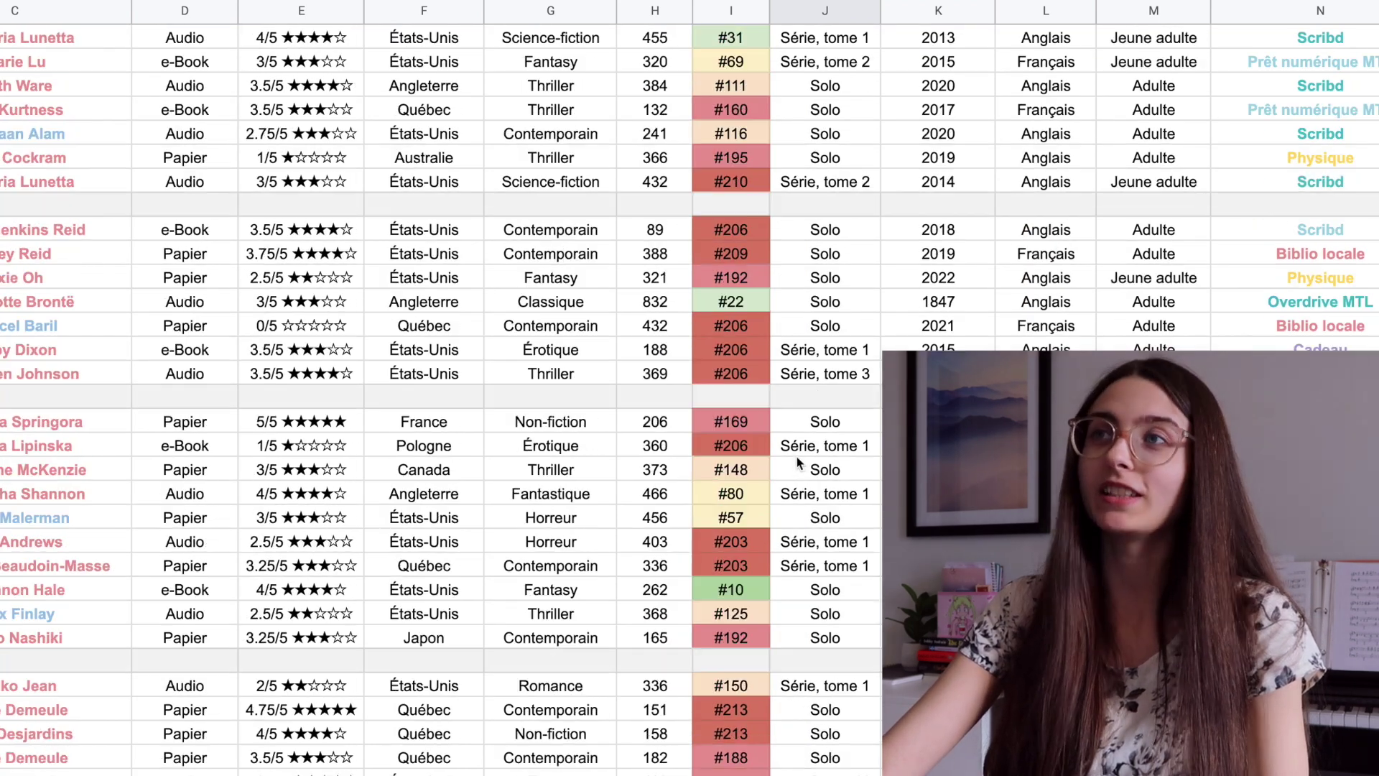
scroll(799, 463, up, 4)
scroll(799, 463, up, 4)
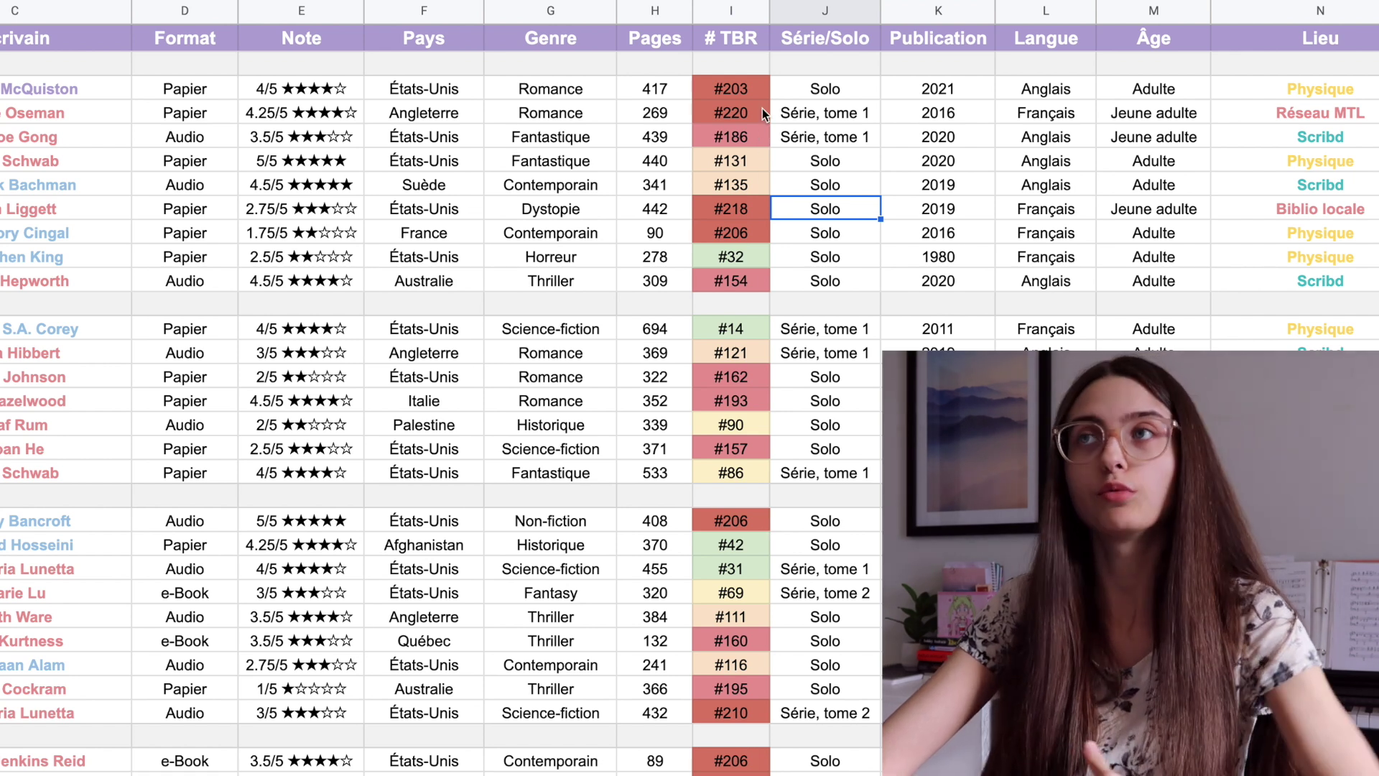
scroll(721, 422, down, 5)
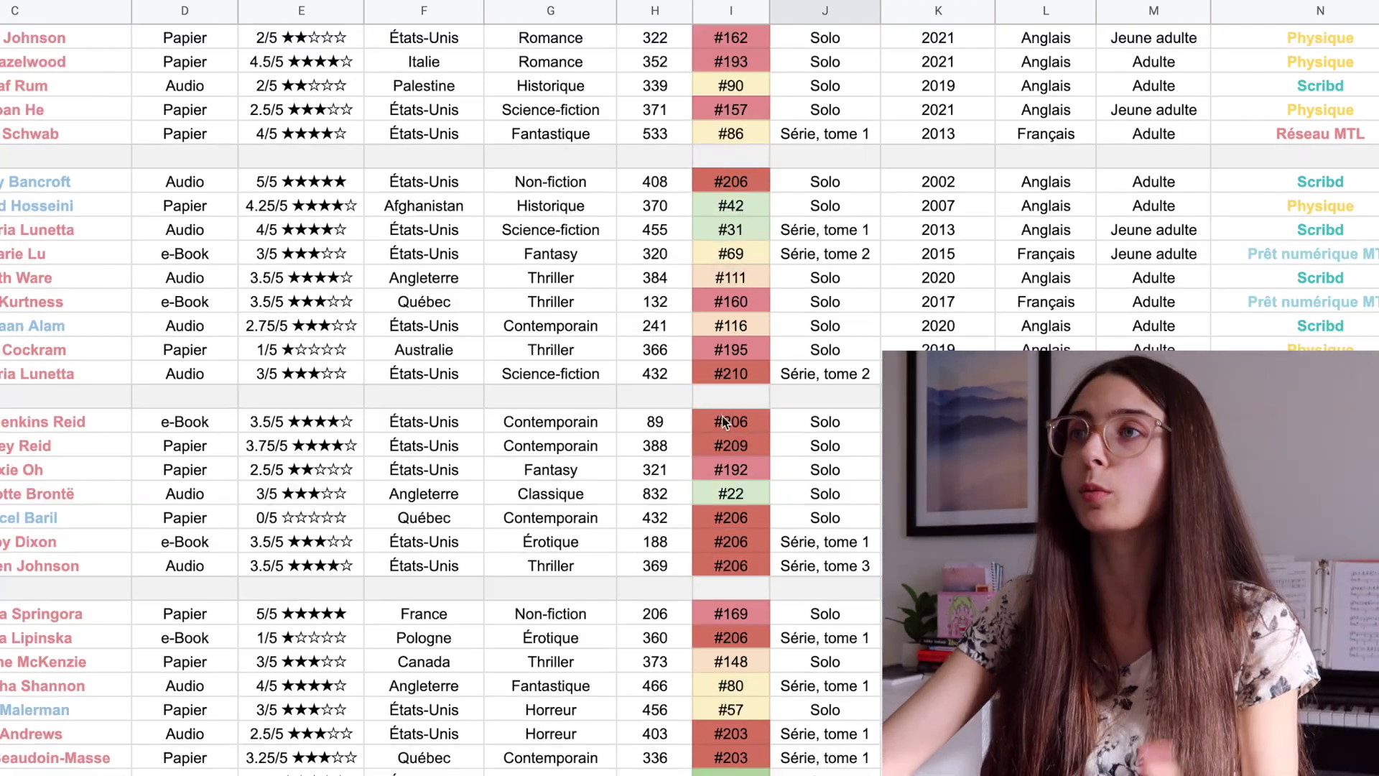
click(563, 396)
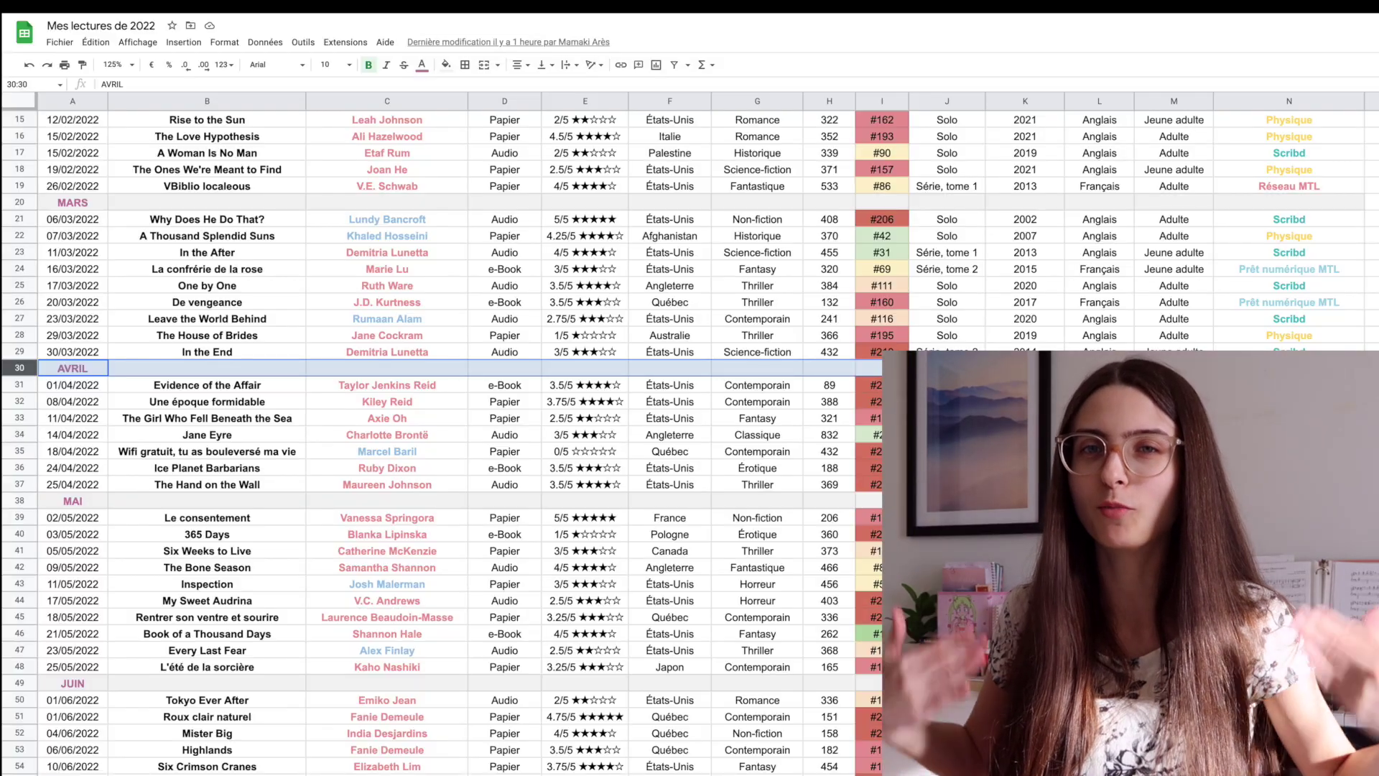
Review the Série/Solo and Lieu columns, checking the book source entries such as Scribd, Physique and Prêt numérique MTL
scroll(947, 360, up, 4)
click(962, 101)
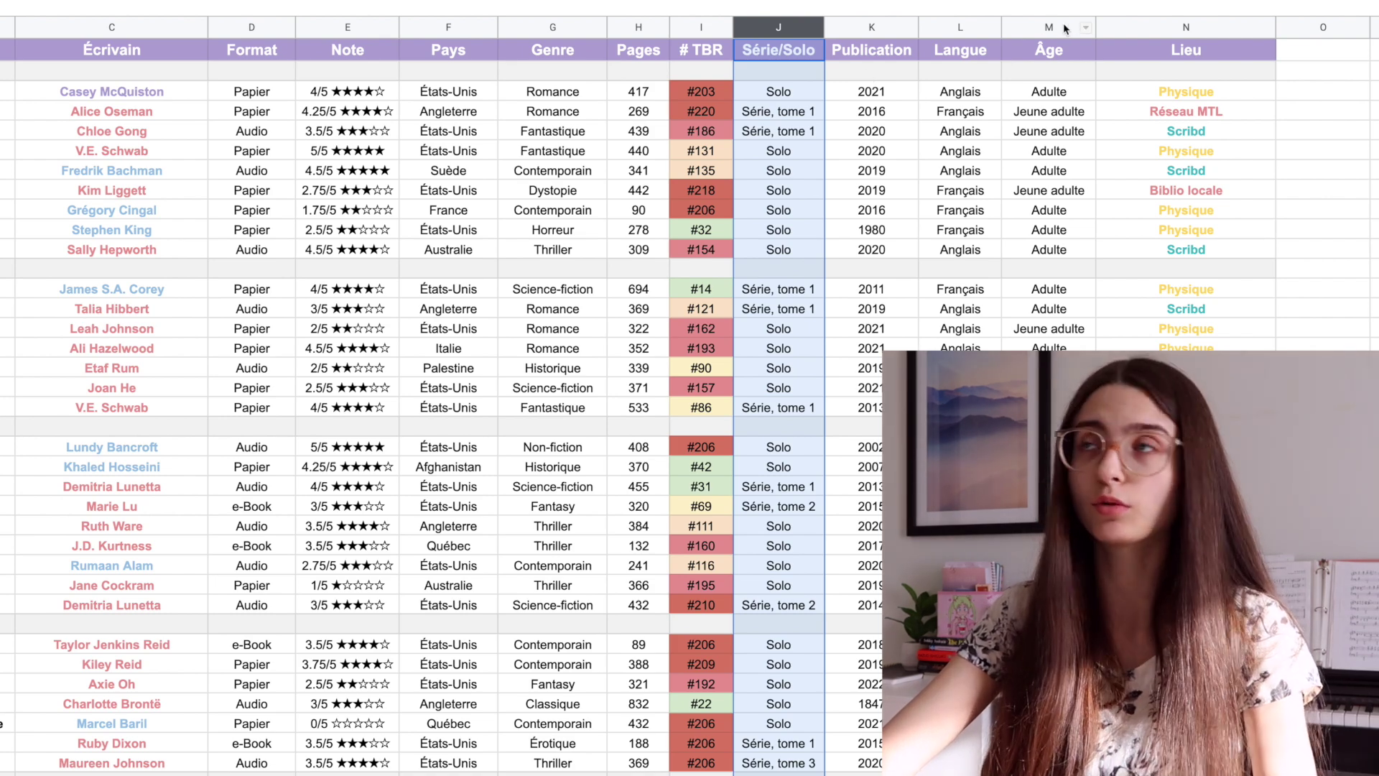
click(1186, 36)
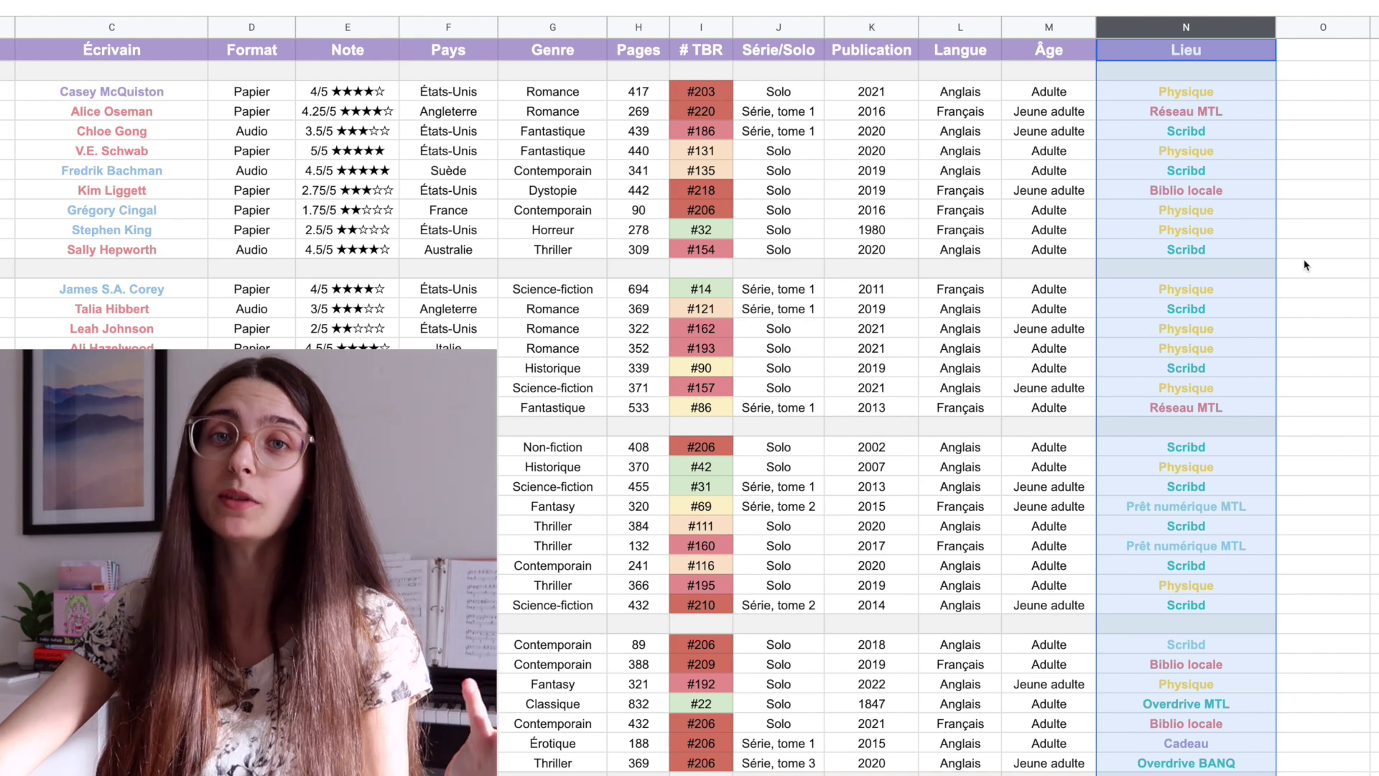
click(1306, 266)
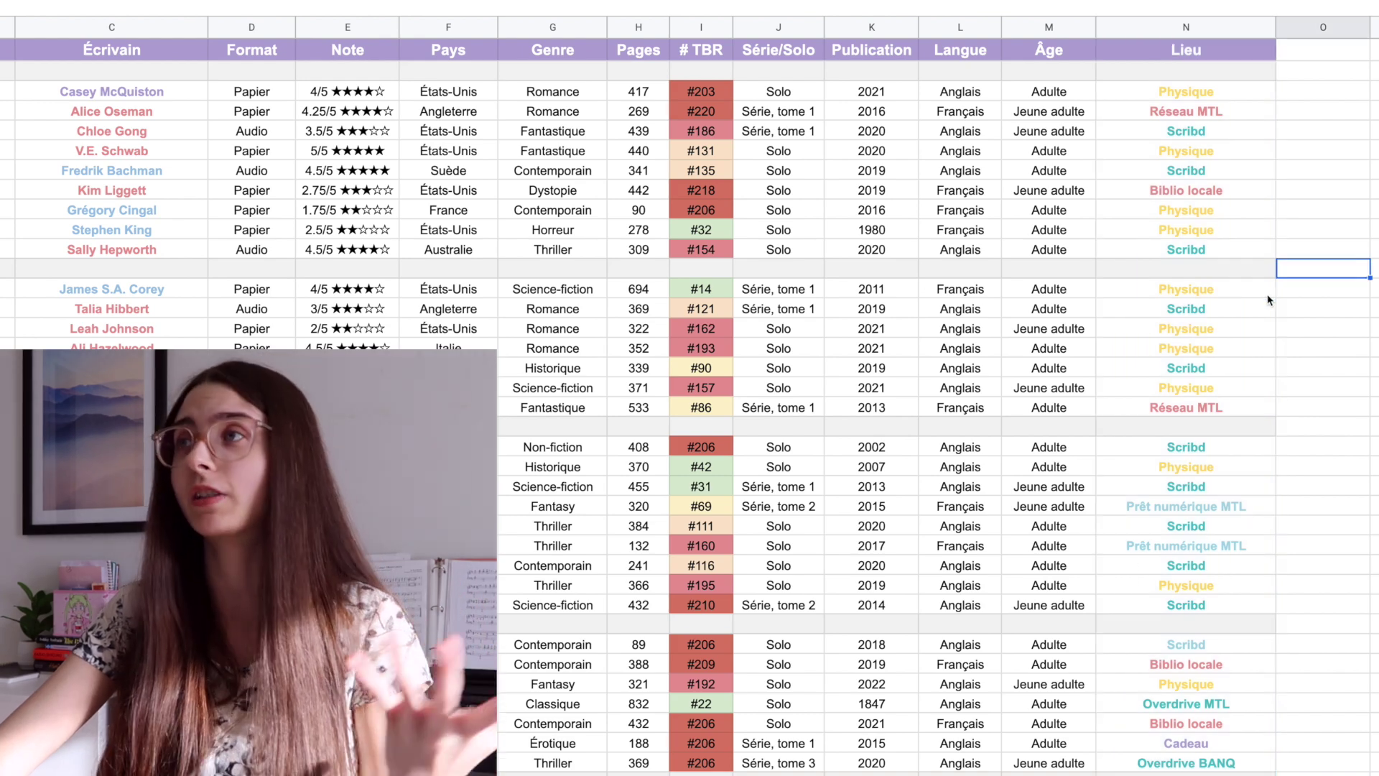
scroll(1219, 248, down, 3)
scroll(1218, 248, down, 2)
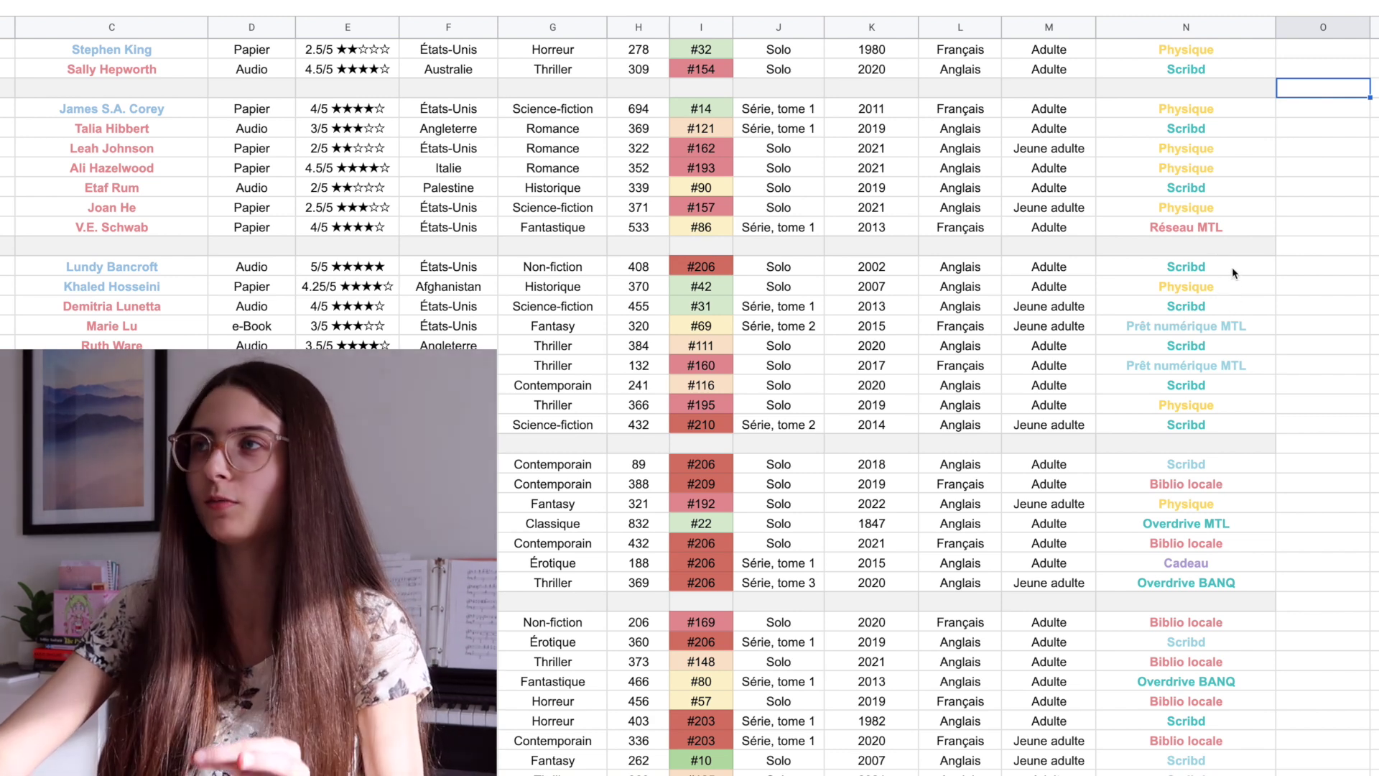
click(1233, 271)
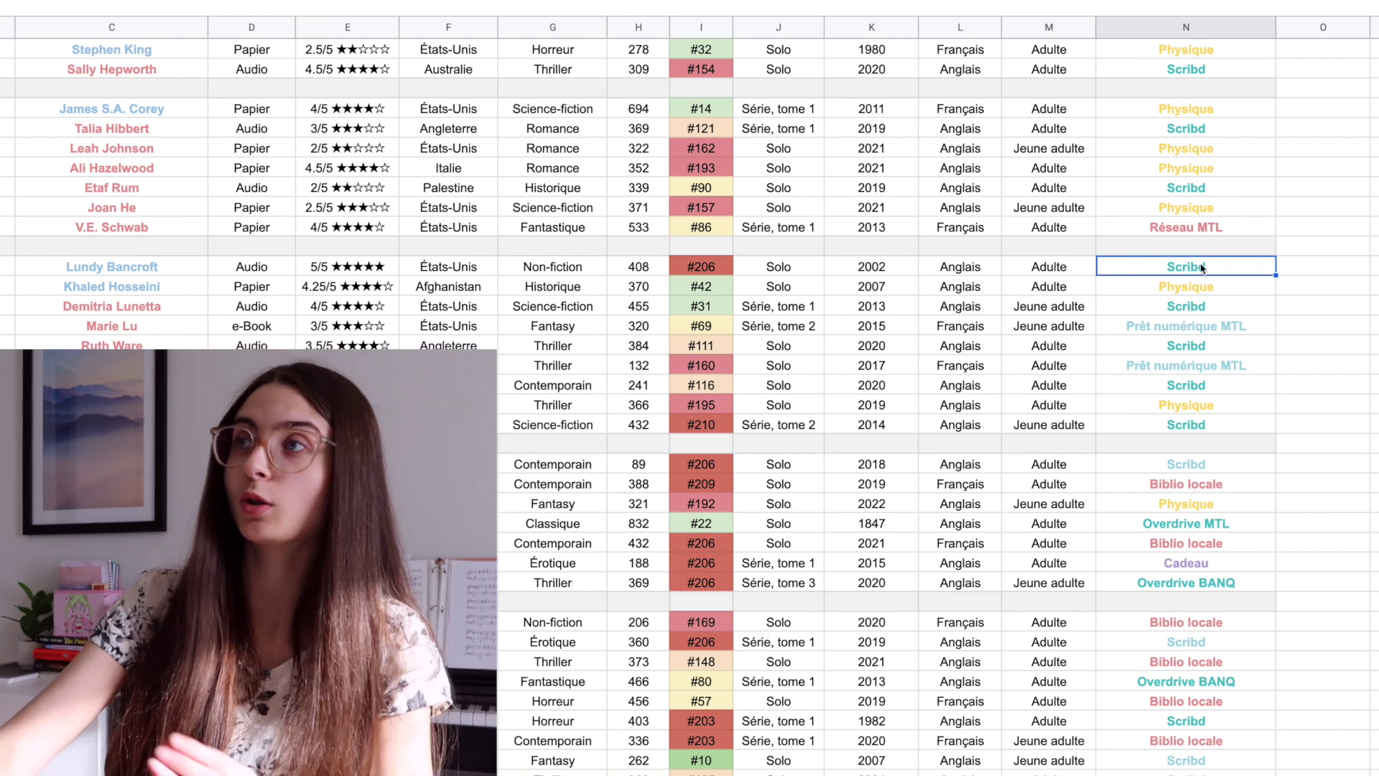
click(1235, 329)
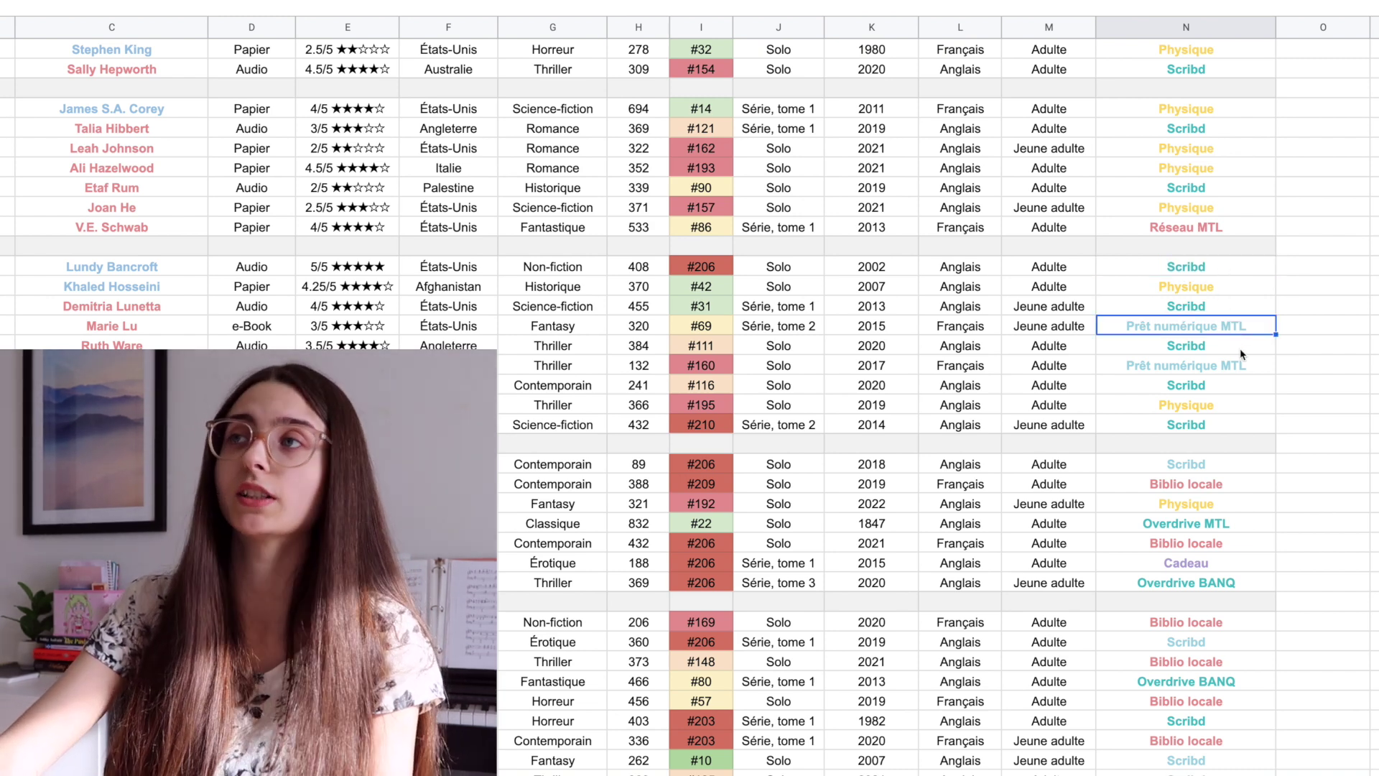
click(1229, 287)
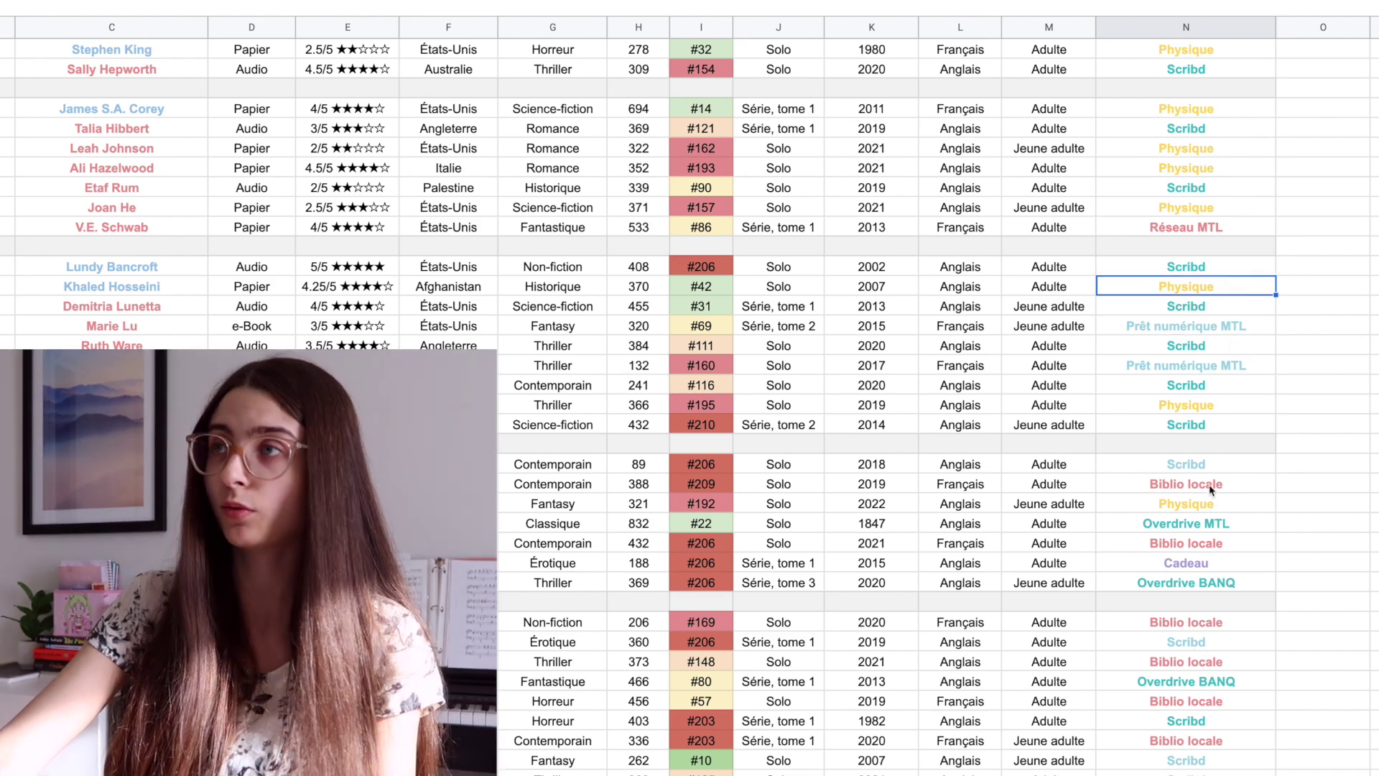
click(1233, 491)
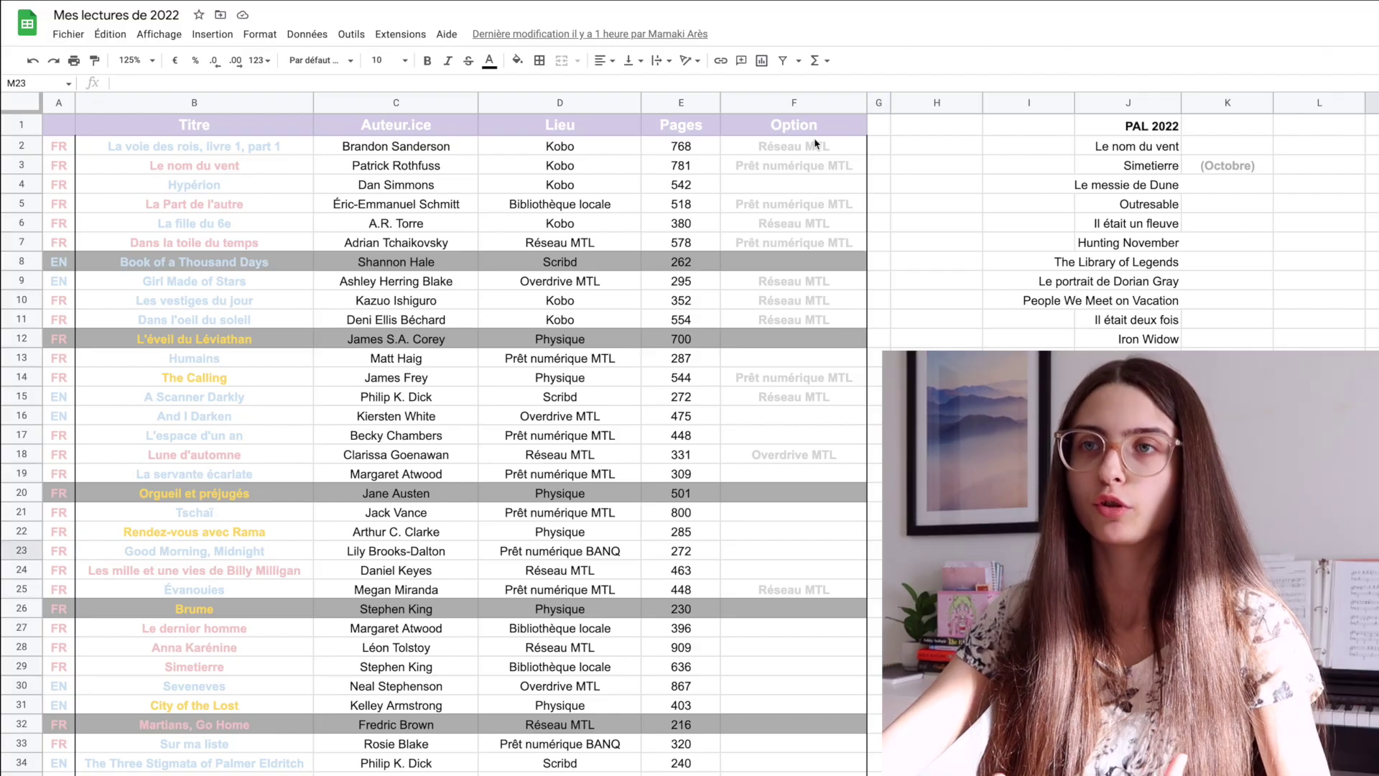
Look through the full to-read list, including the greyed-out rows and the row for Girl Made of Stars
scroll(862, 194, down, 5)
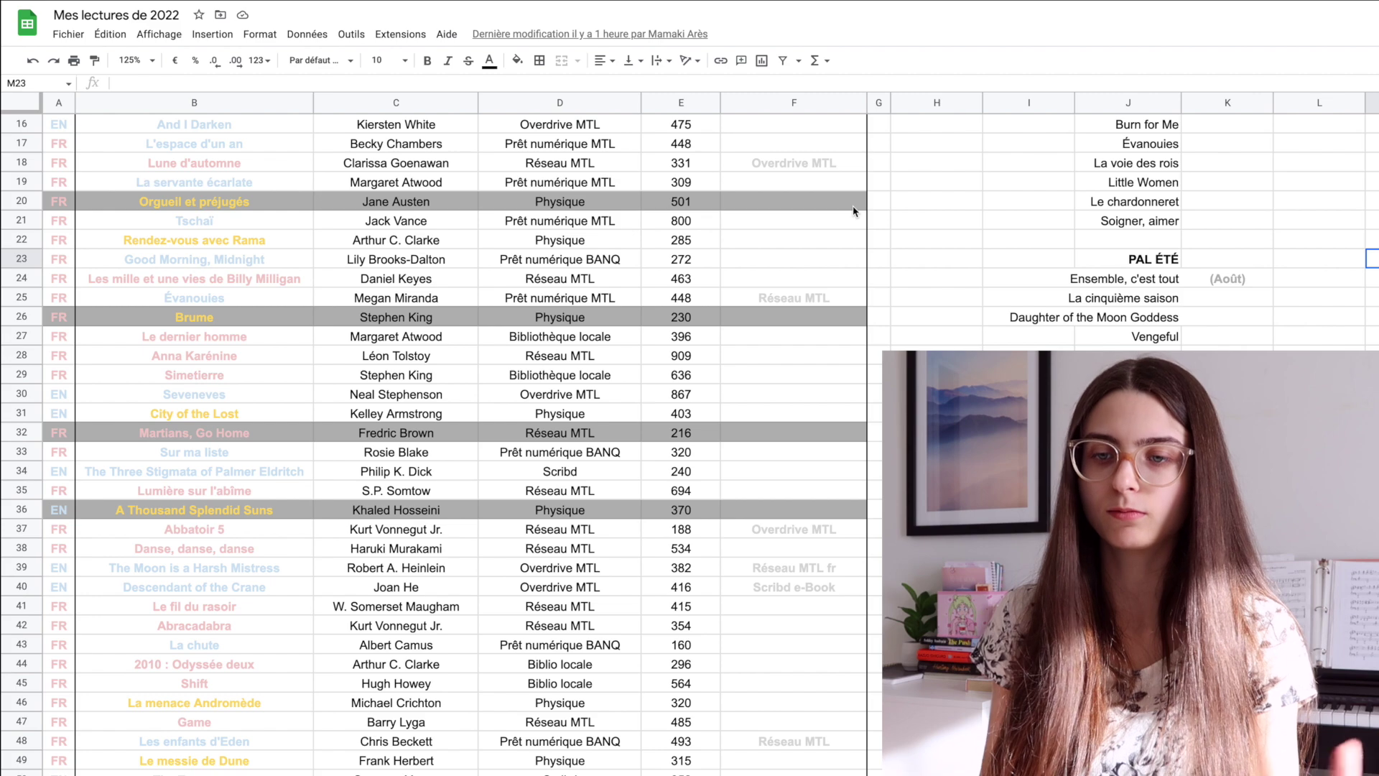
scroll(829, 272, up, 5)
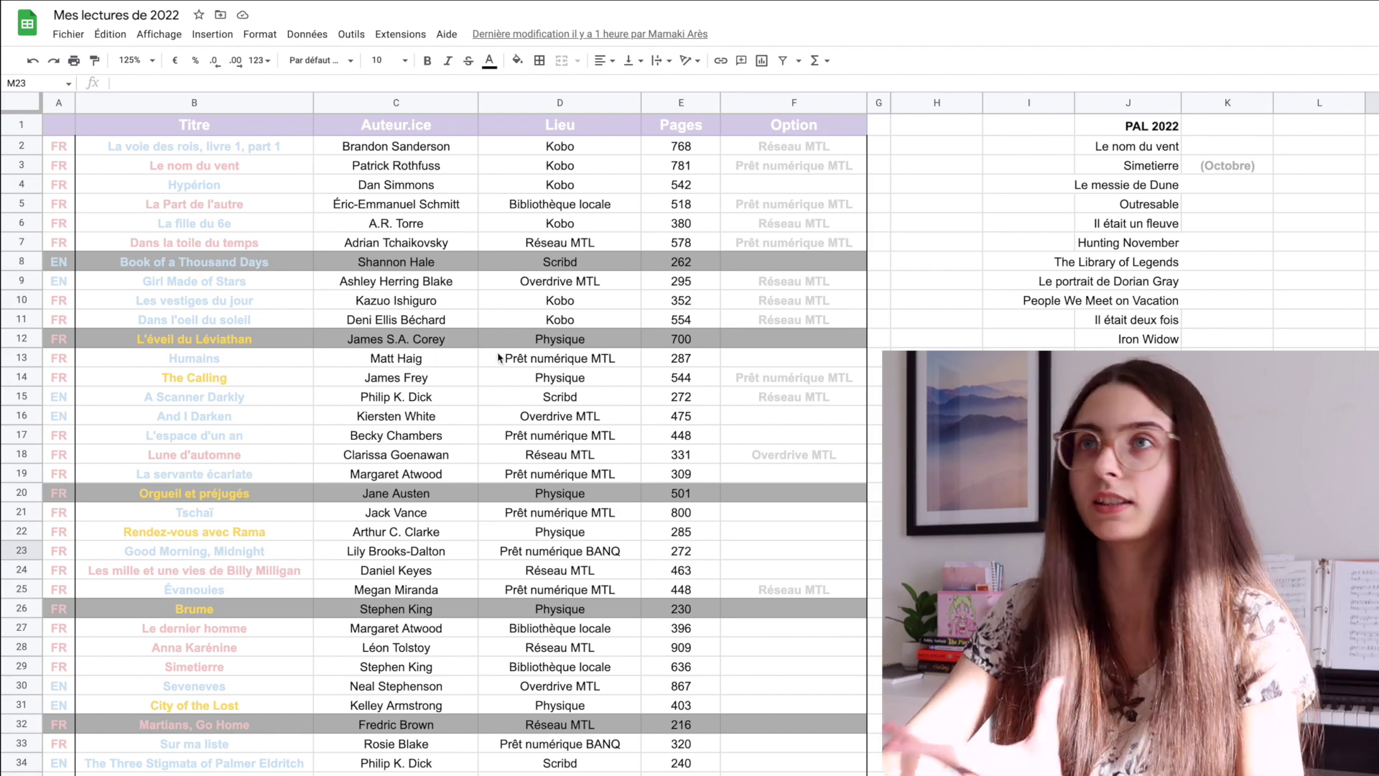
scroll(659, 435, down, 1)
scroll(659, 434, down, 20)
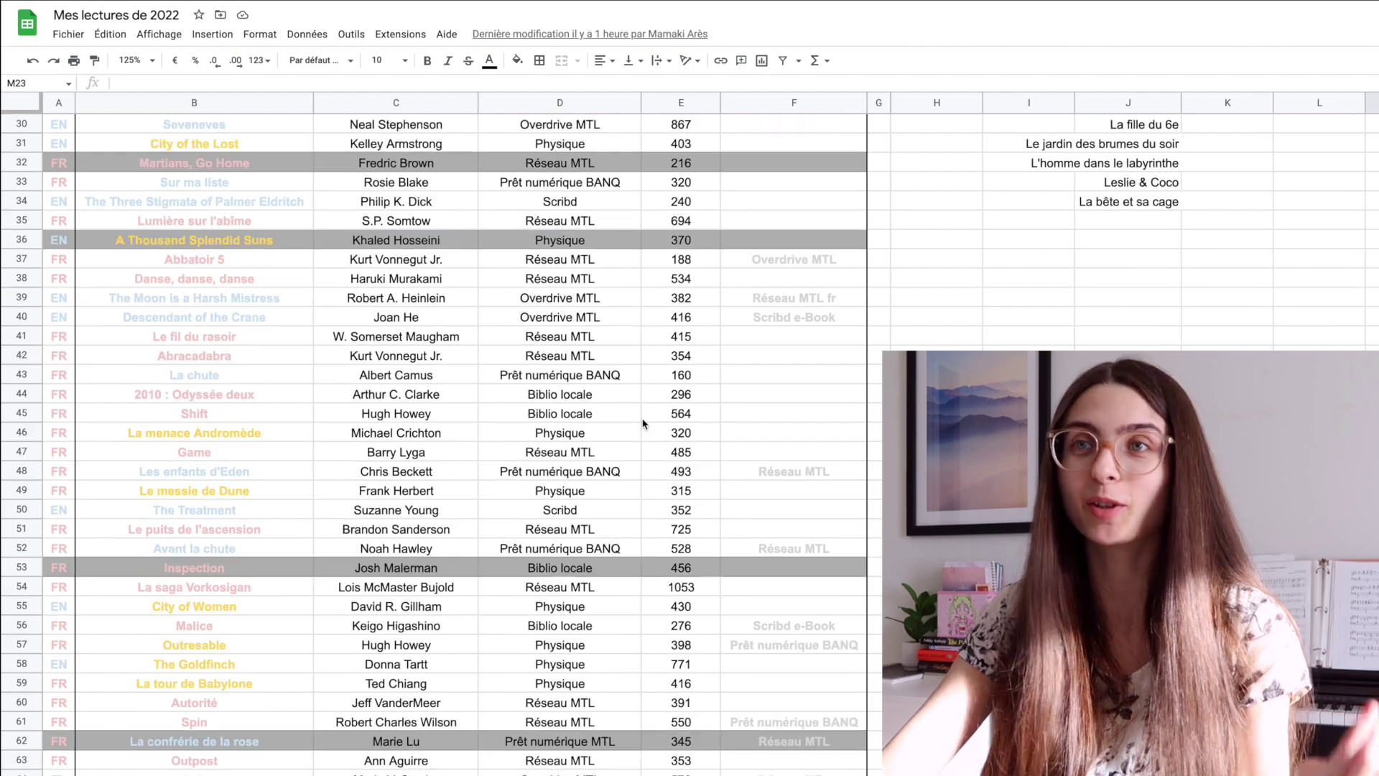
scroll(644, 424, down, 5)
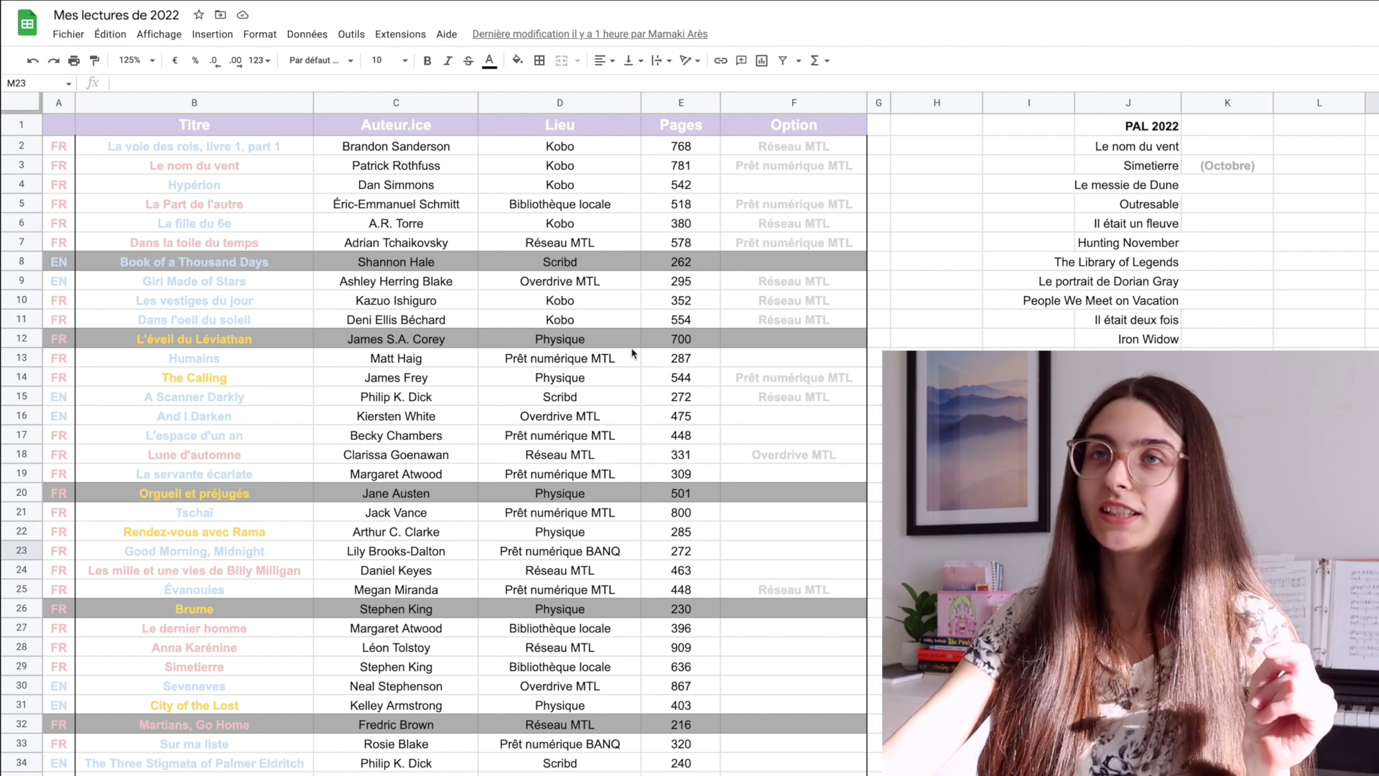
click(20, 285)
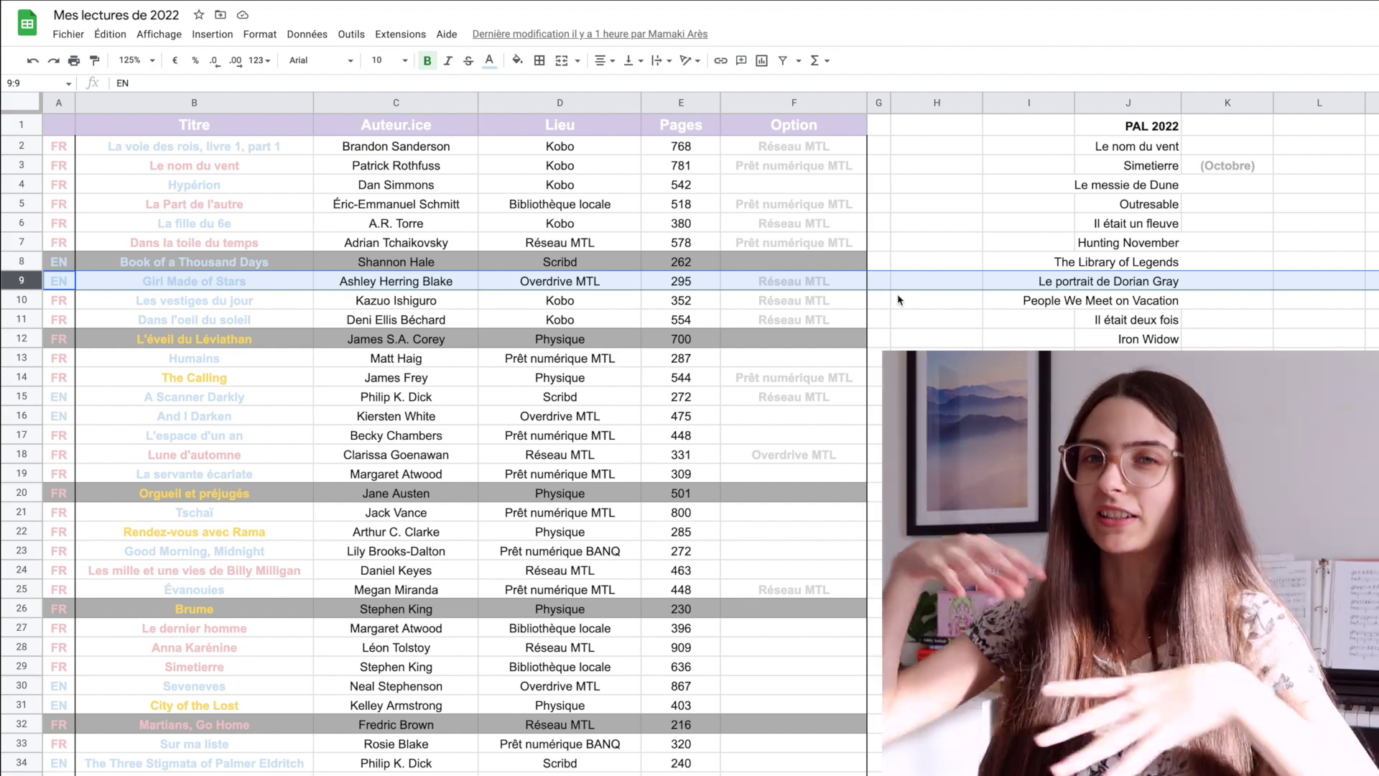
scroll(230, 260, down, 15)
scroll(455, 442, down, 20)
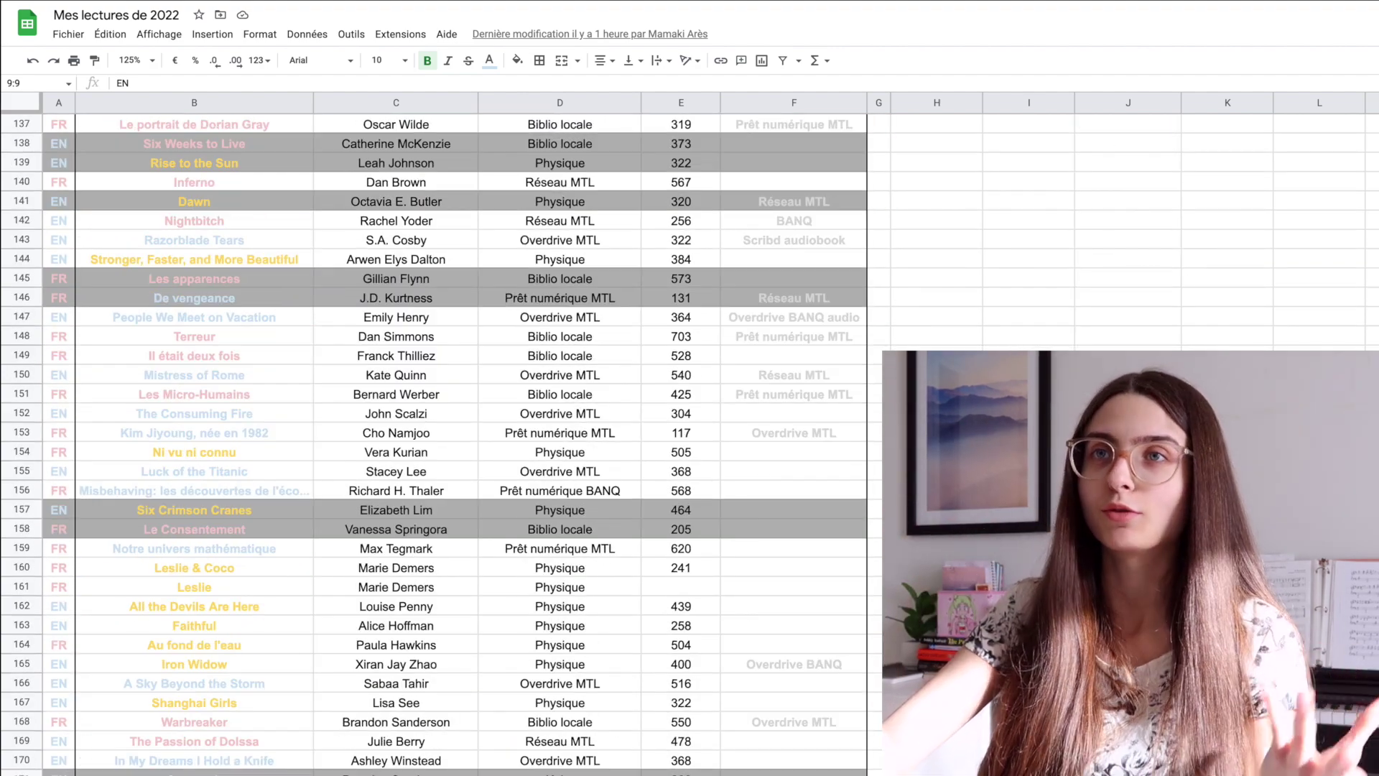
scroll(454, 443, down, 18)
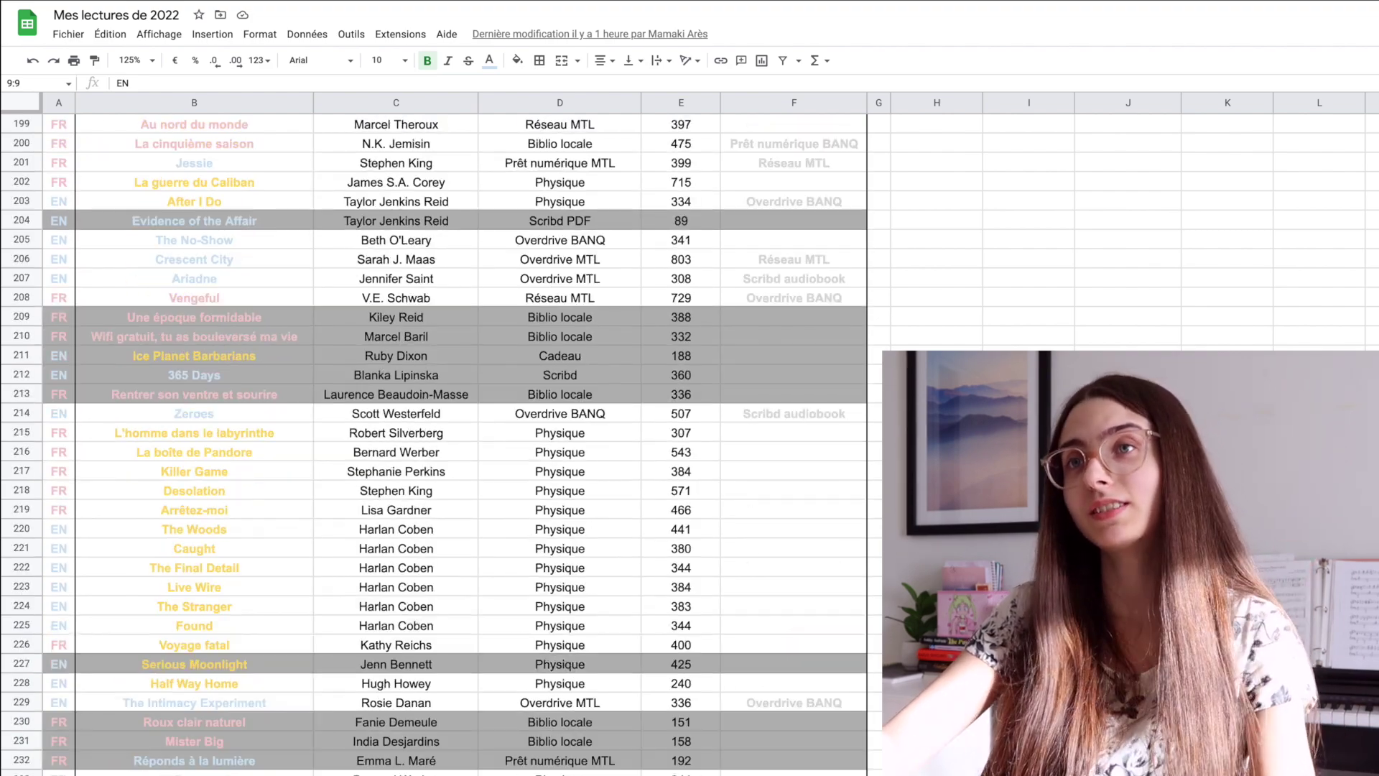
scroll(455, 443, down, 4)
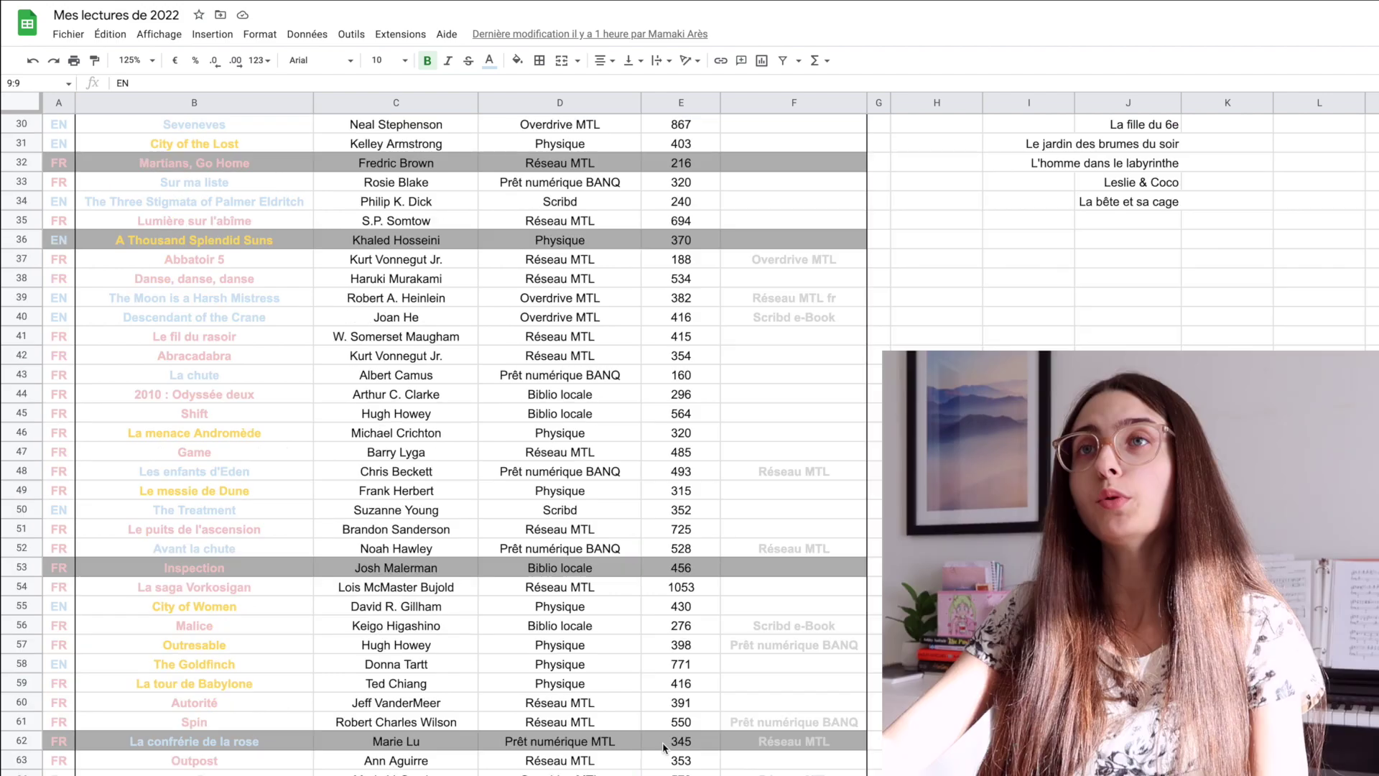
scroll(665, 749, up, 7)
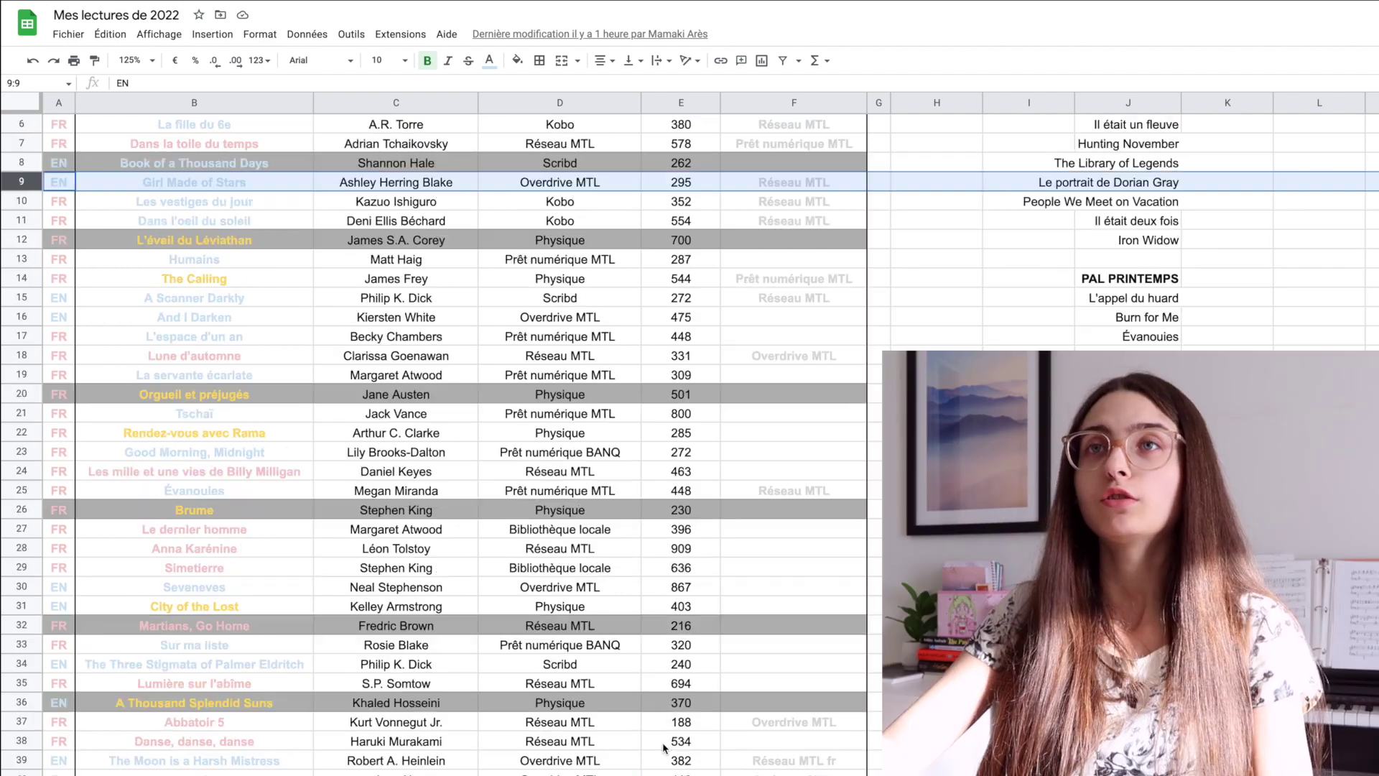
scroll(664, 748, up, 1)
scroll(665, 748, up, 1)
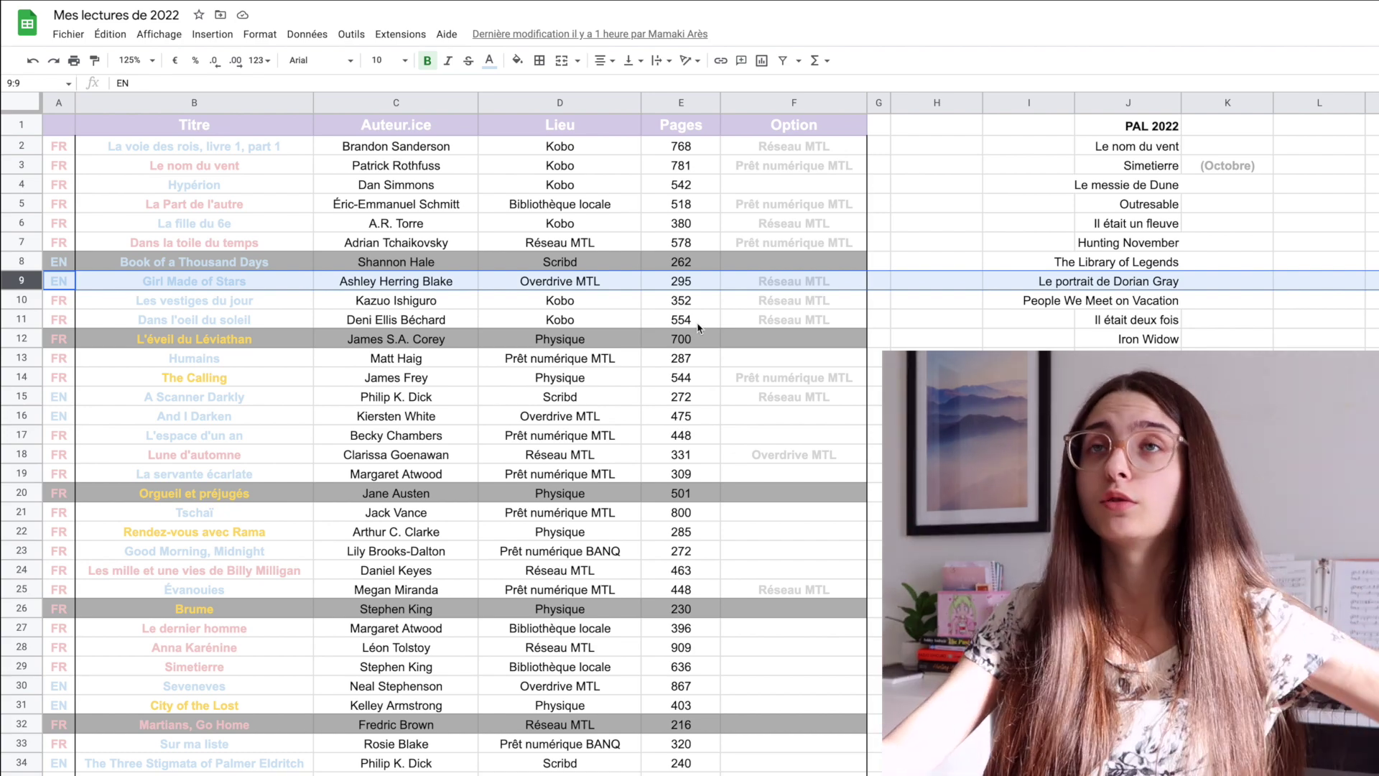
Inspect the color-coded titles in the to-read list and the PAL 2022 column of seasonal reading piles
click(295, 150)
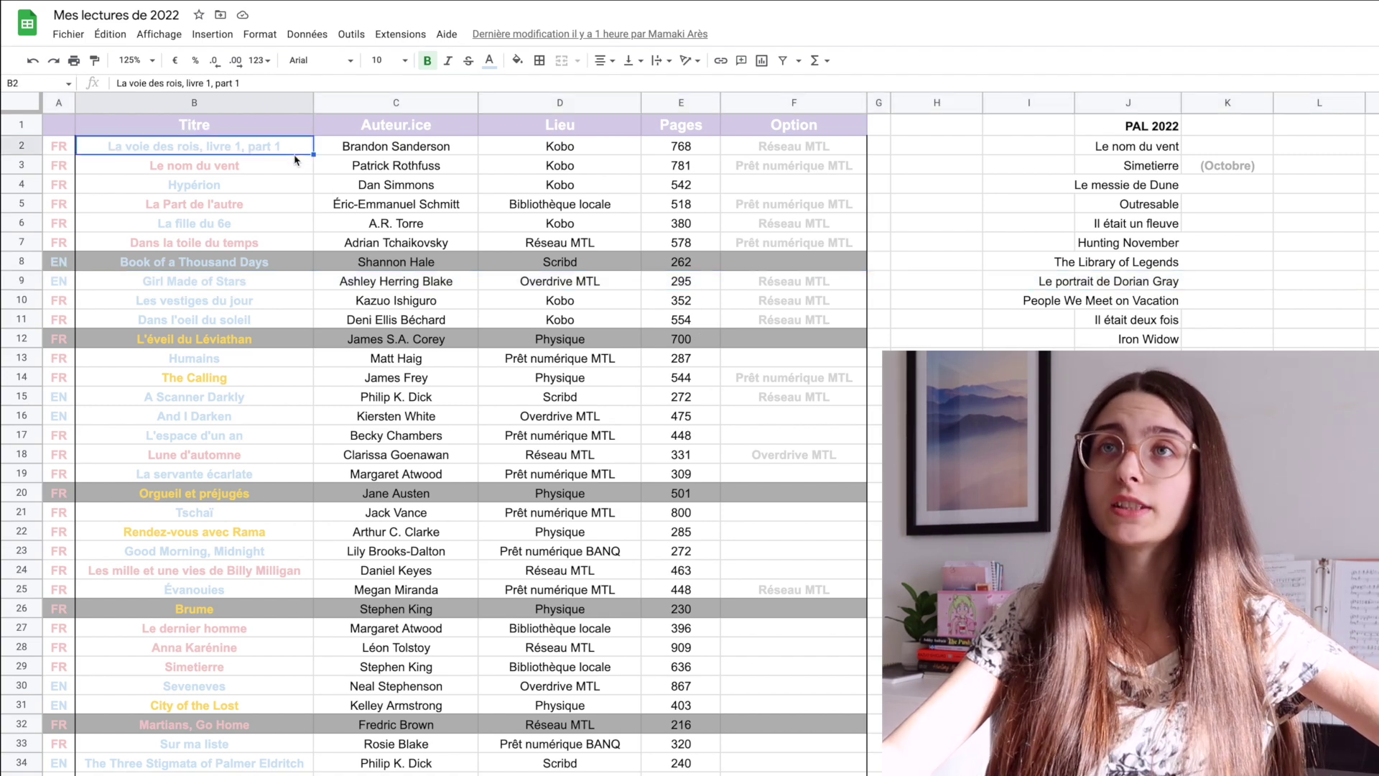
click(291, 169)
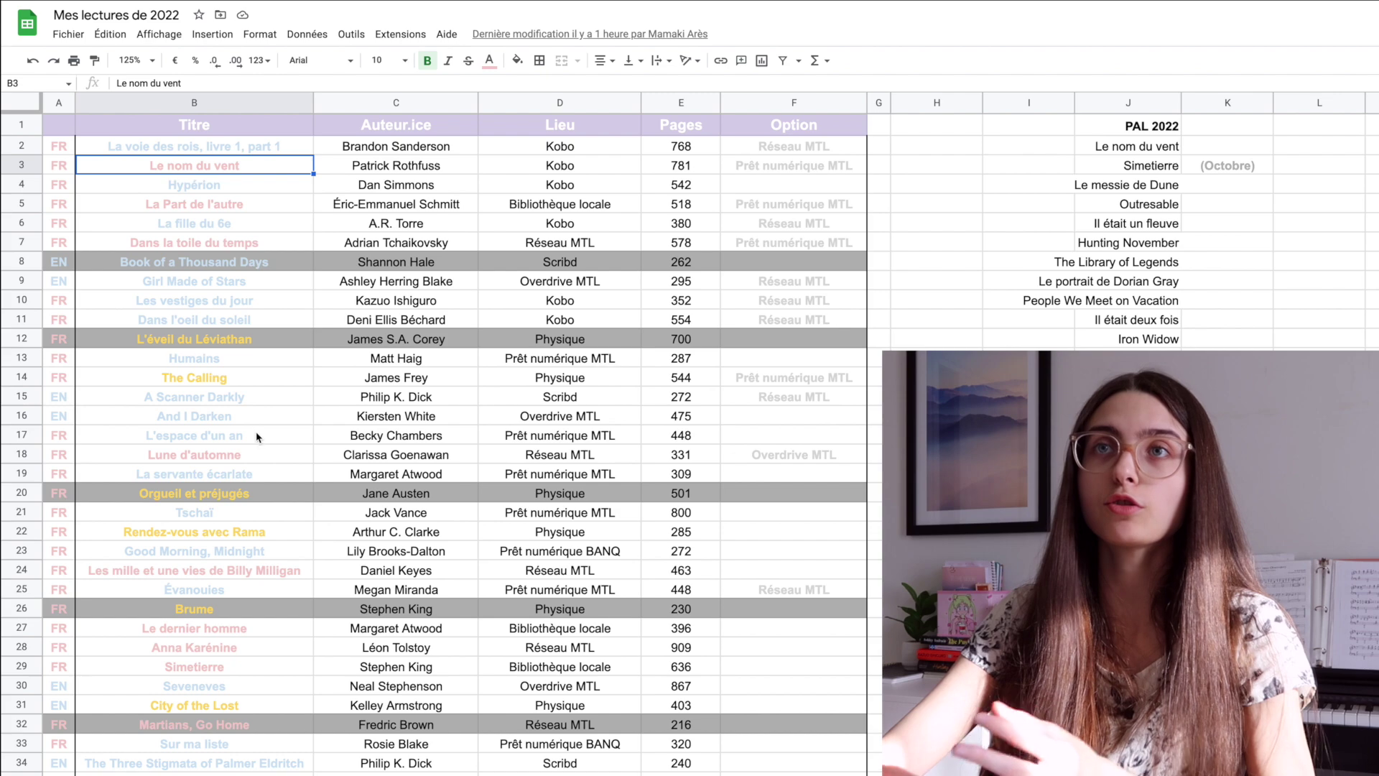
click(277, 414)
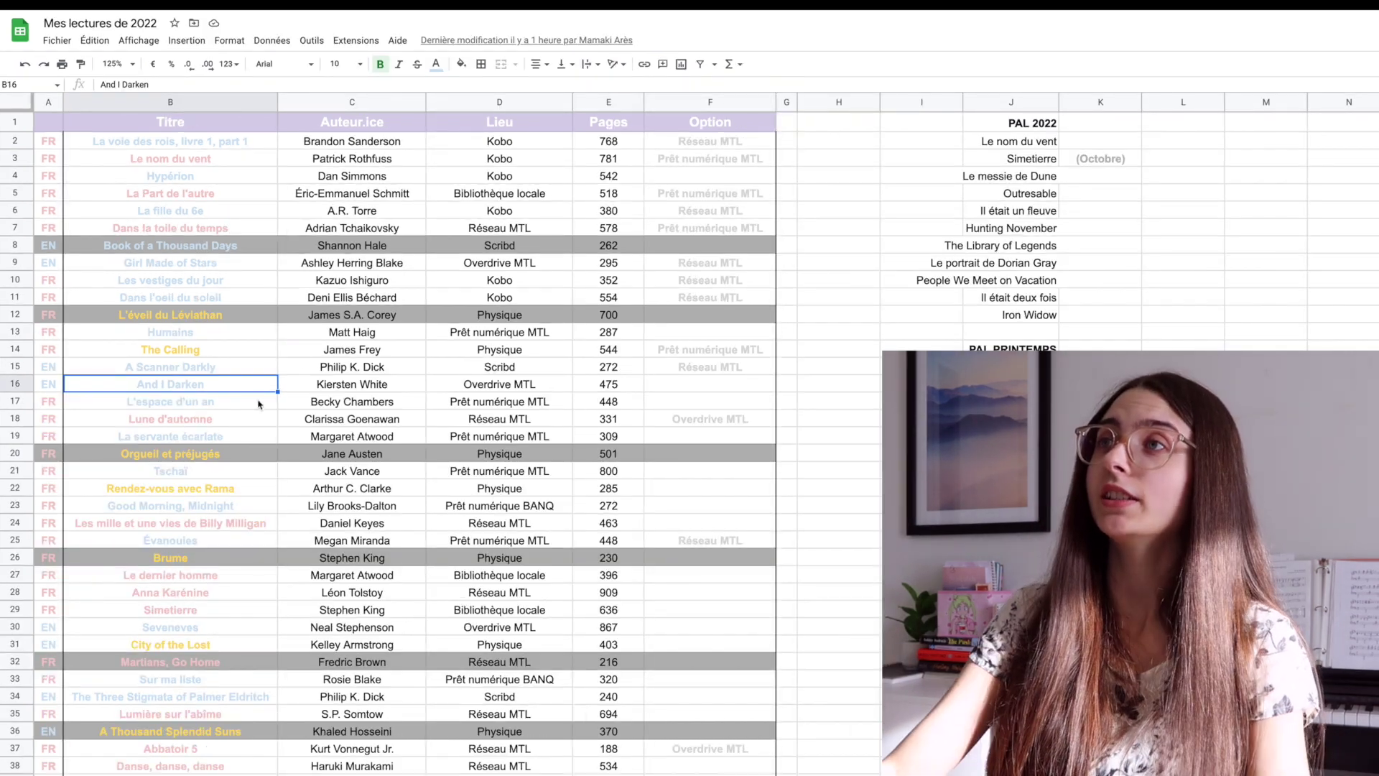
click(1002, 124)
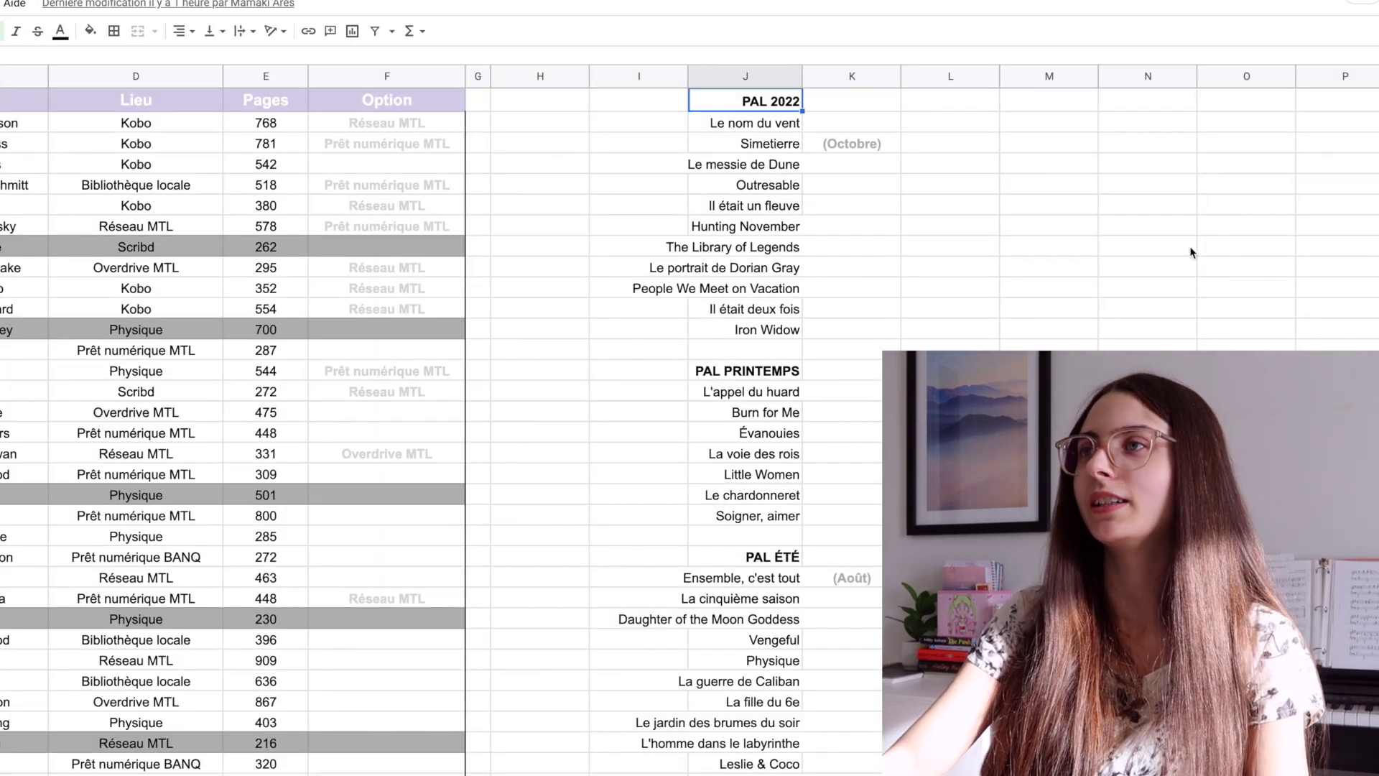
click(761, 72)
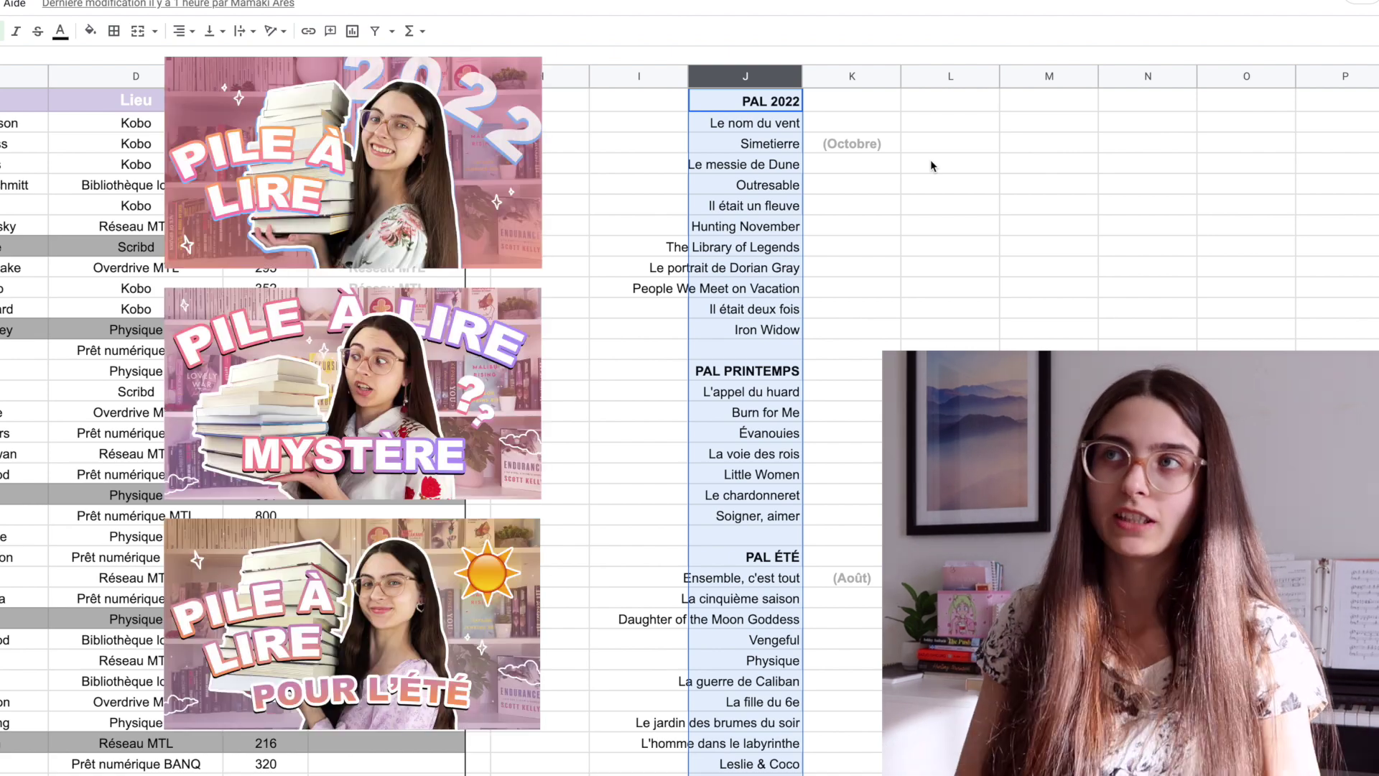
Clear the Iron Widow entry from the PAL 2022 list and undo the deletion
click(860, 247)
key(Left)
key(Down)
key(Down)
key(Down)
key(Down)
key(Delete)
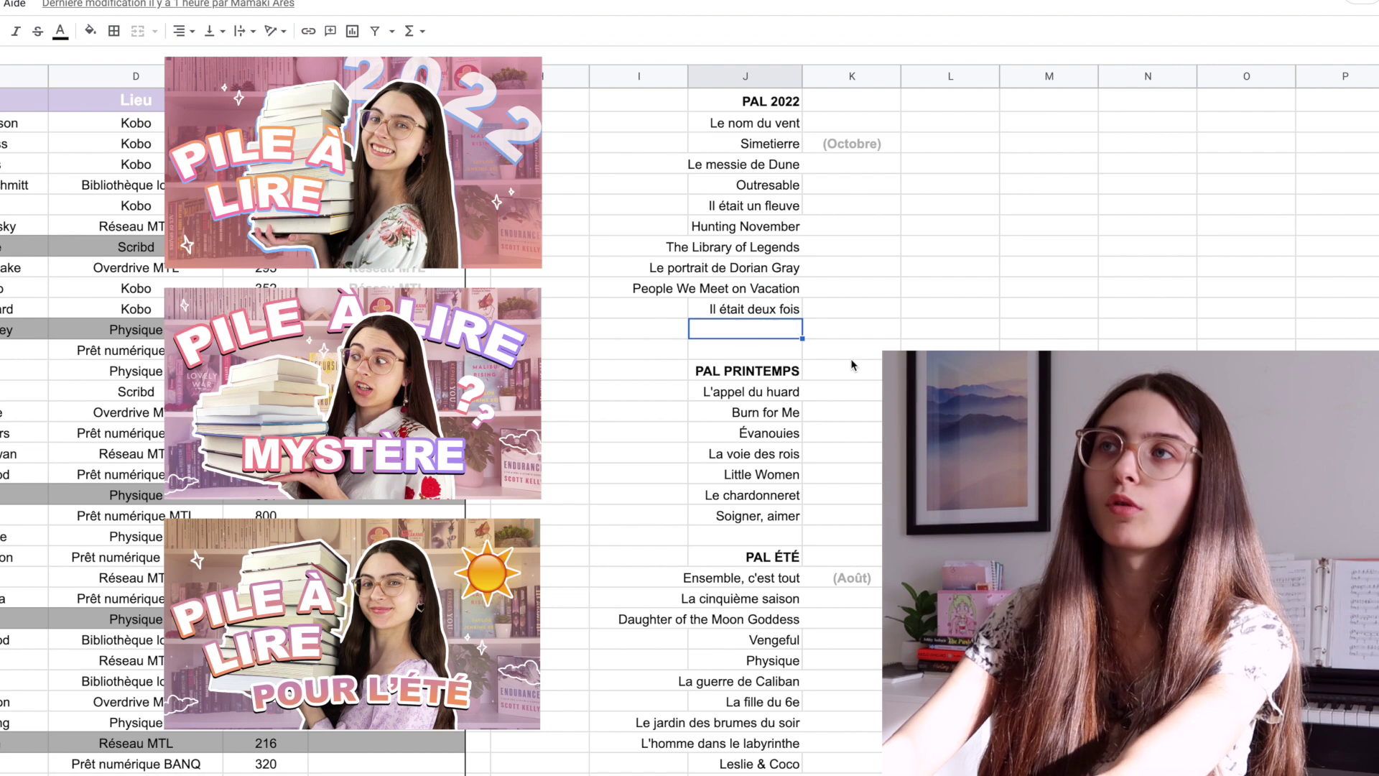
key(ctrl+z)
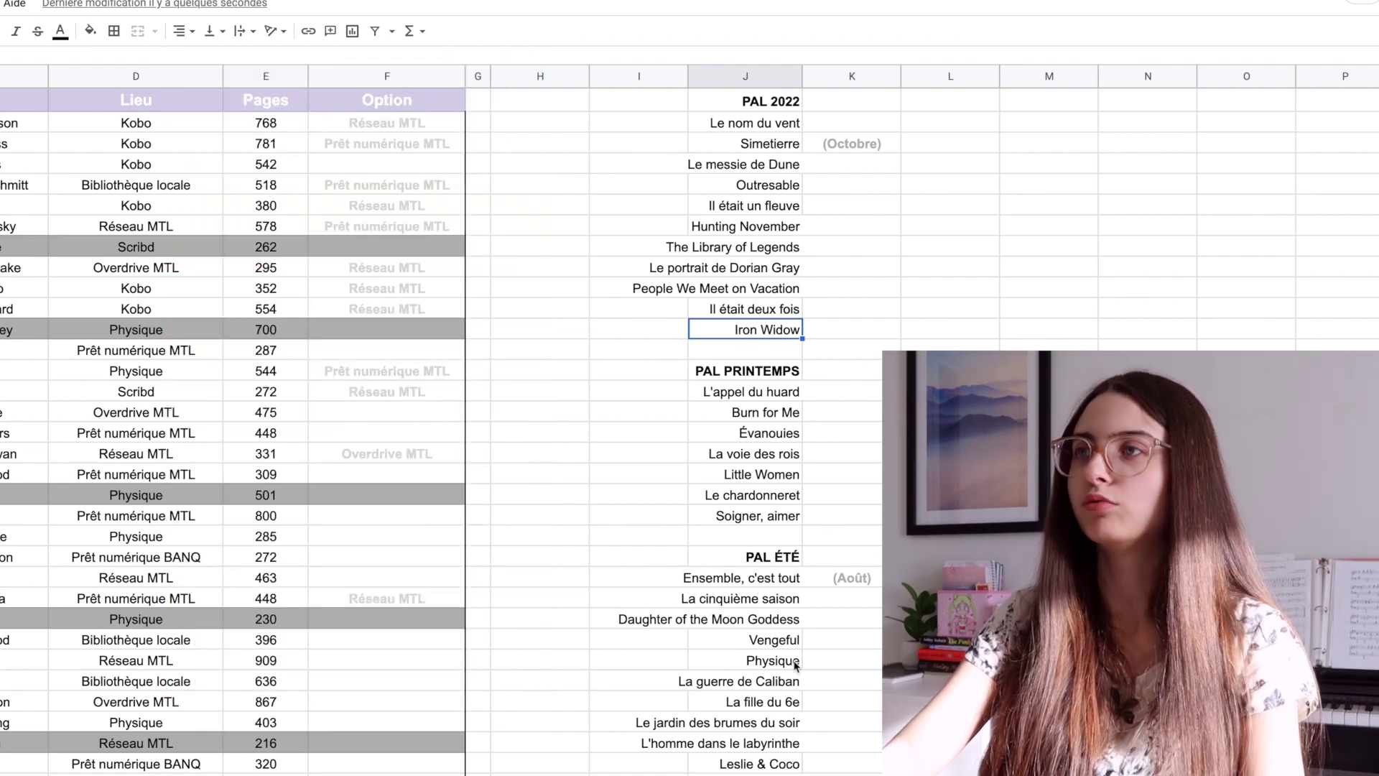
Review the audiobook list, checking the Lieu column and the Option entries such as the Overdrive e-Book alternative for The Dragon Republic
click(1049, 589)
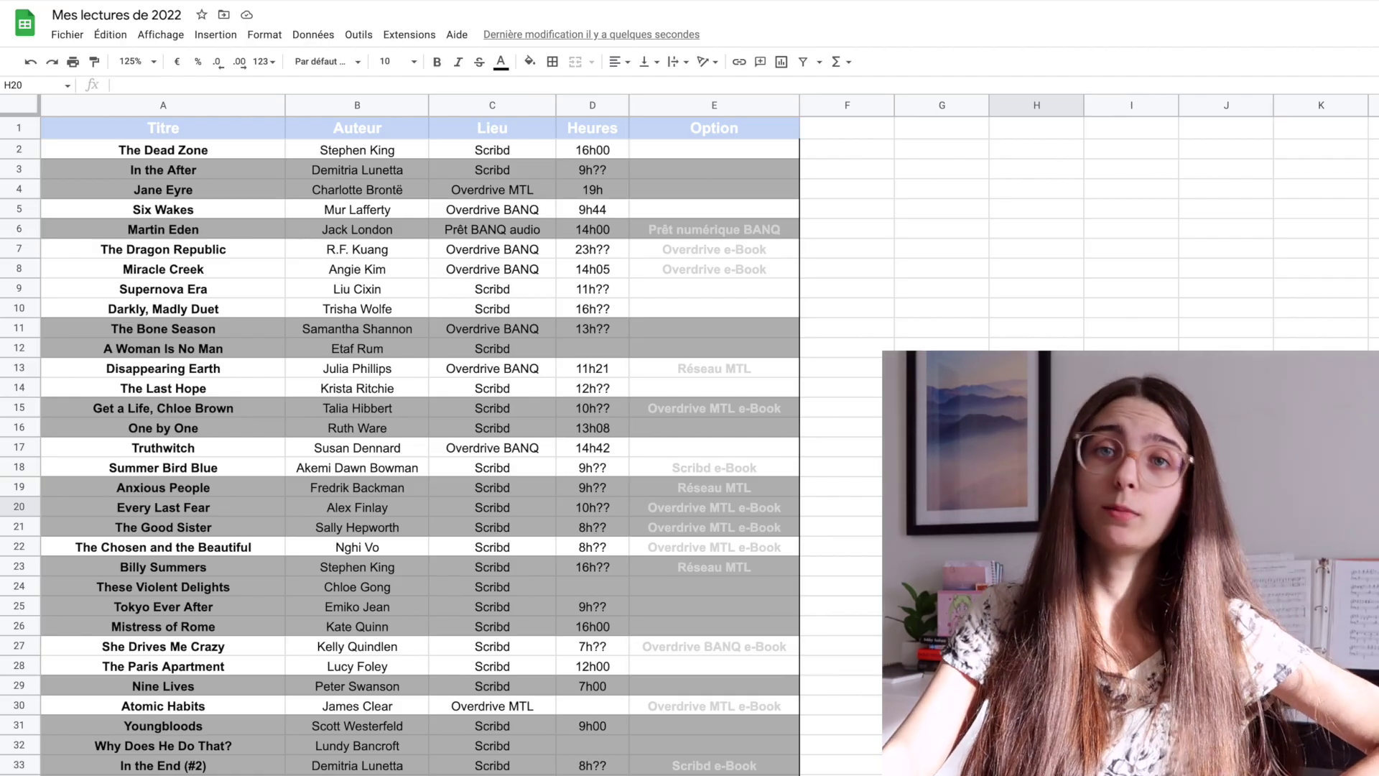
click(901, 252)
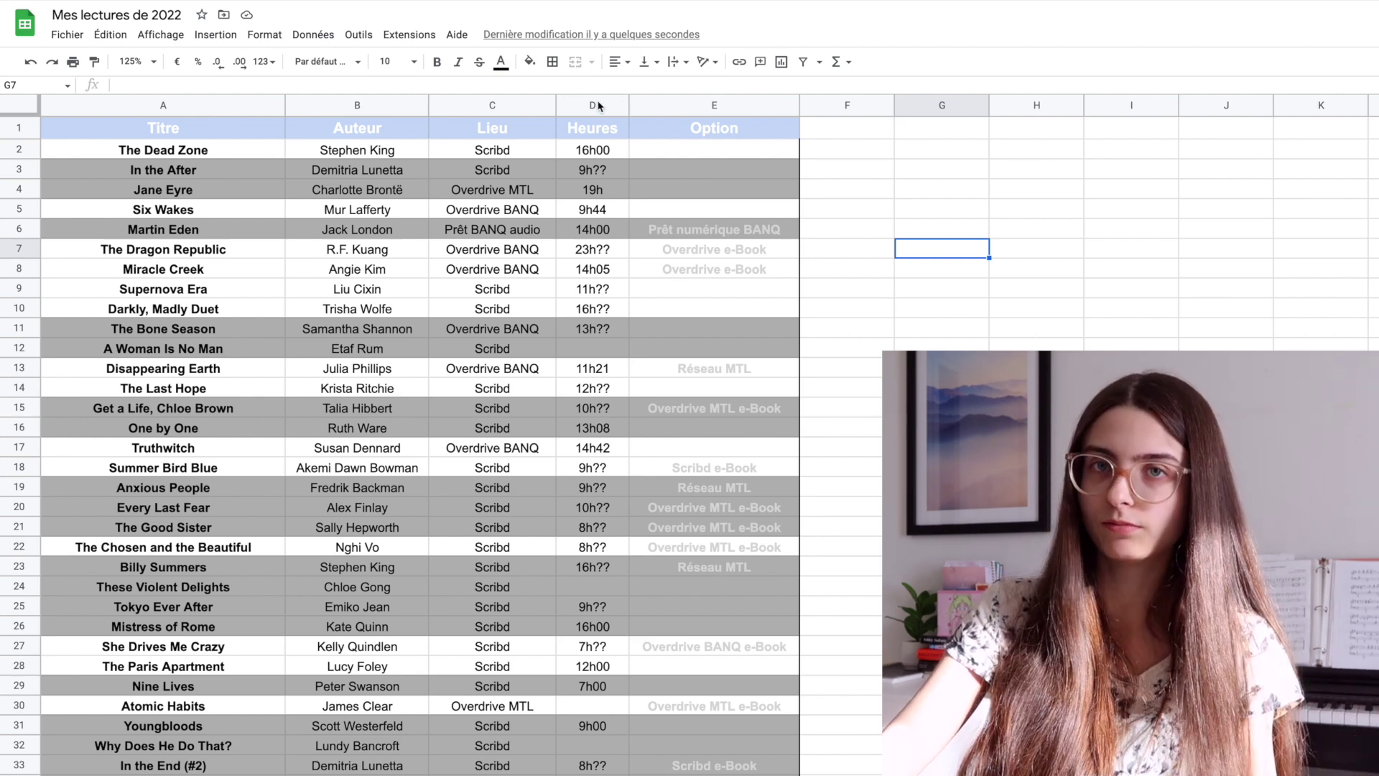
click(516, 106)
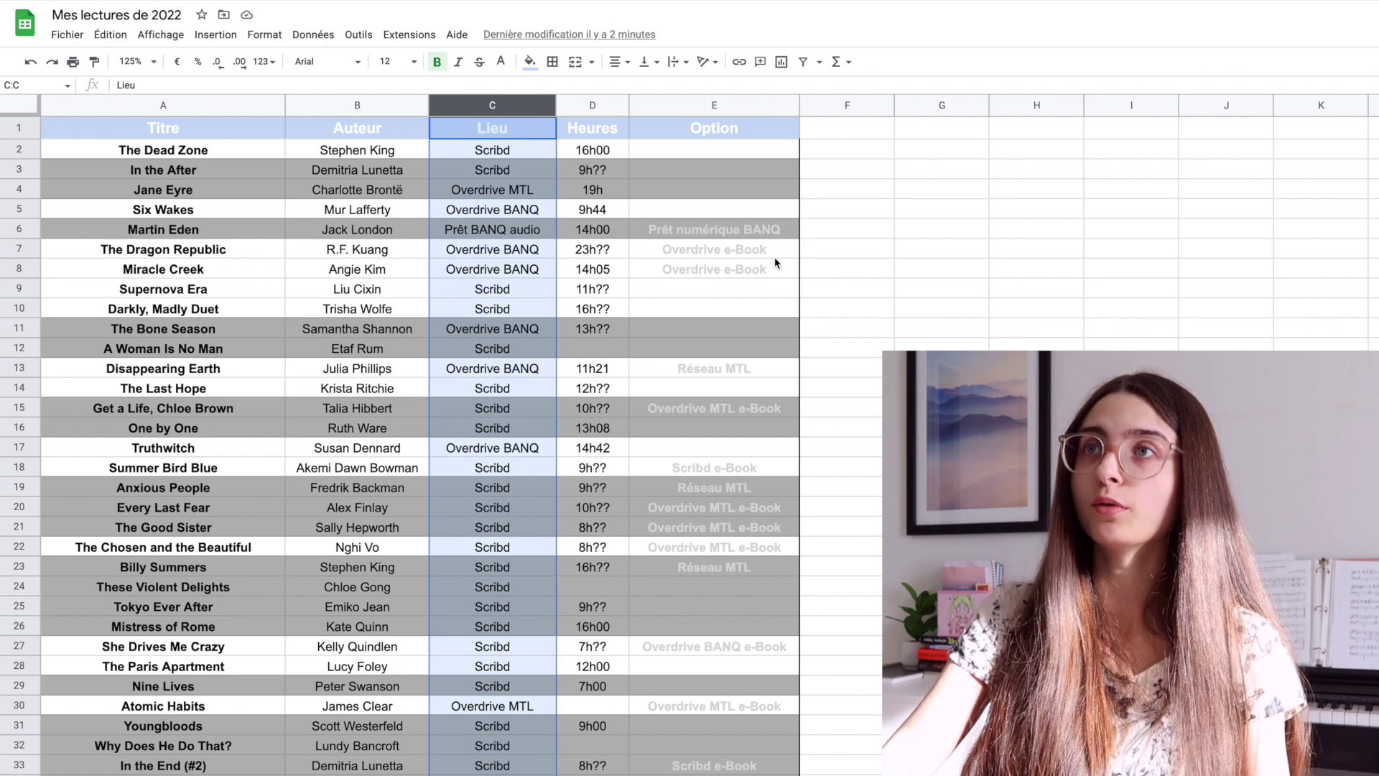
click(754, 256)
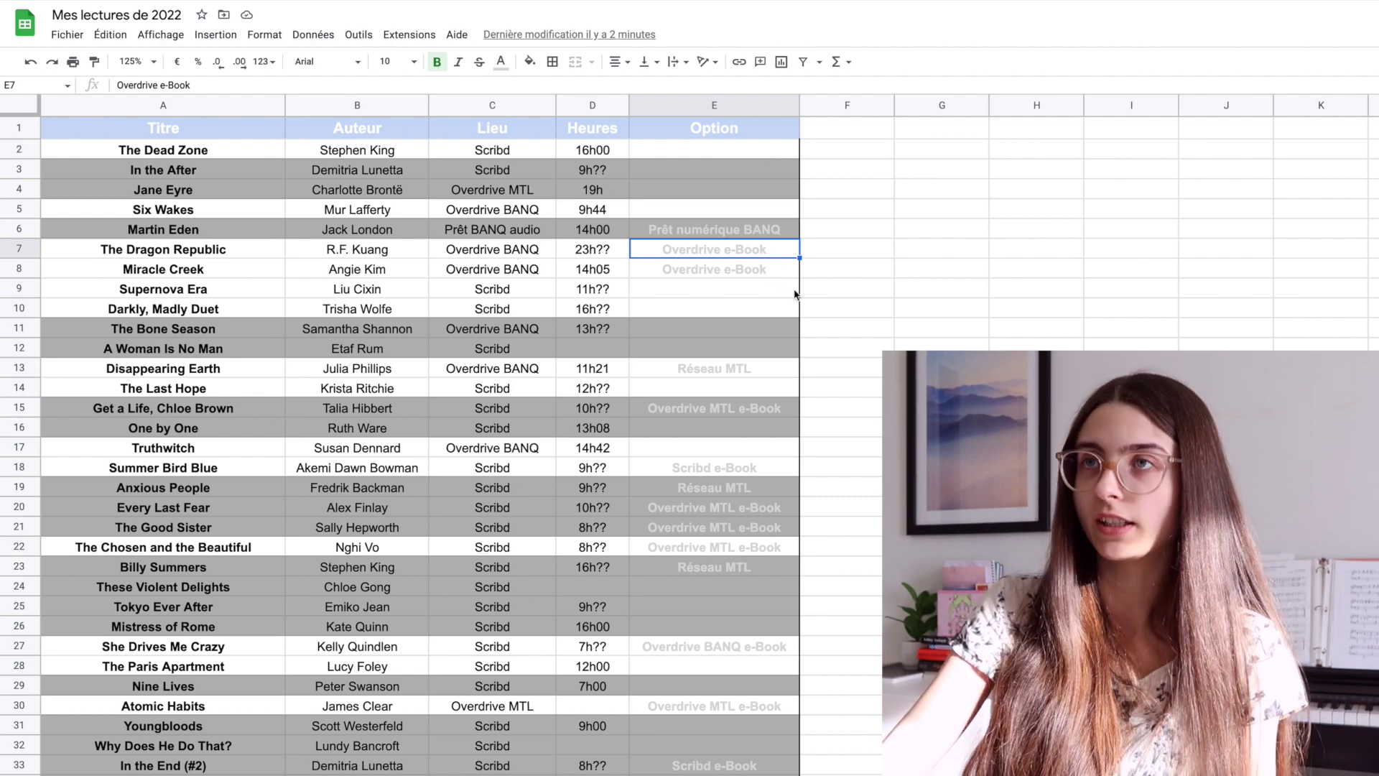
click(773, 370)
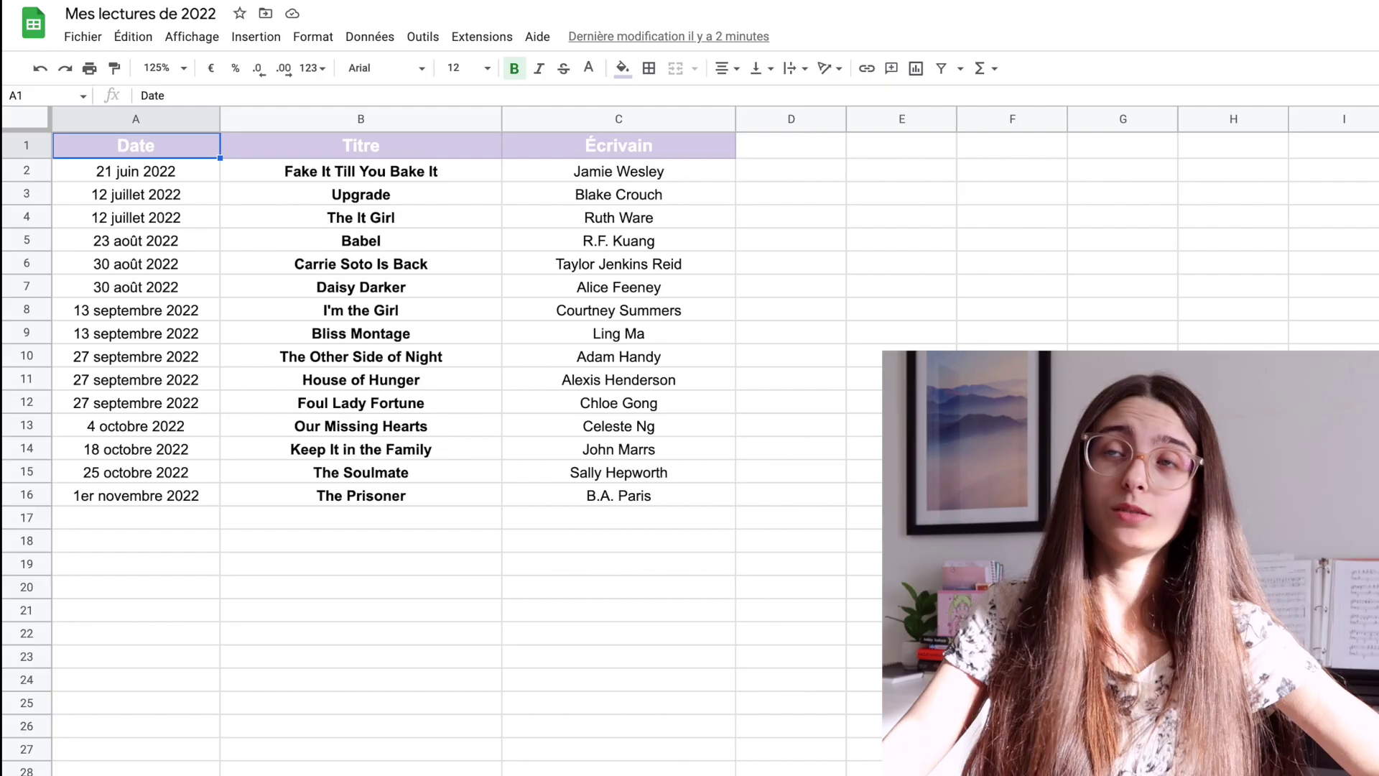
Review the dated list of 2022 titles, highlighting the rows for Fake It Till You Bake It and Carrie Soto Is Back
click(1344, 726)
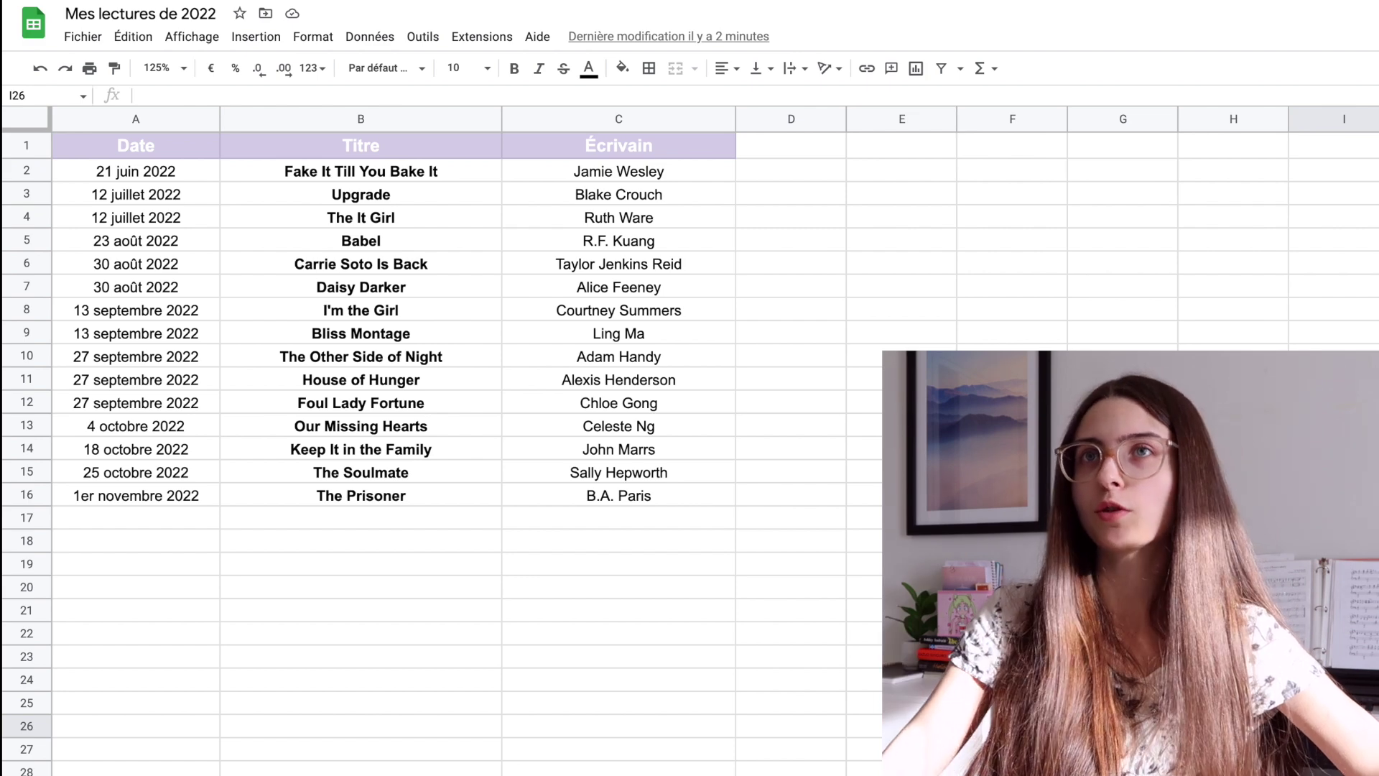
click(26, 173)
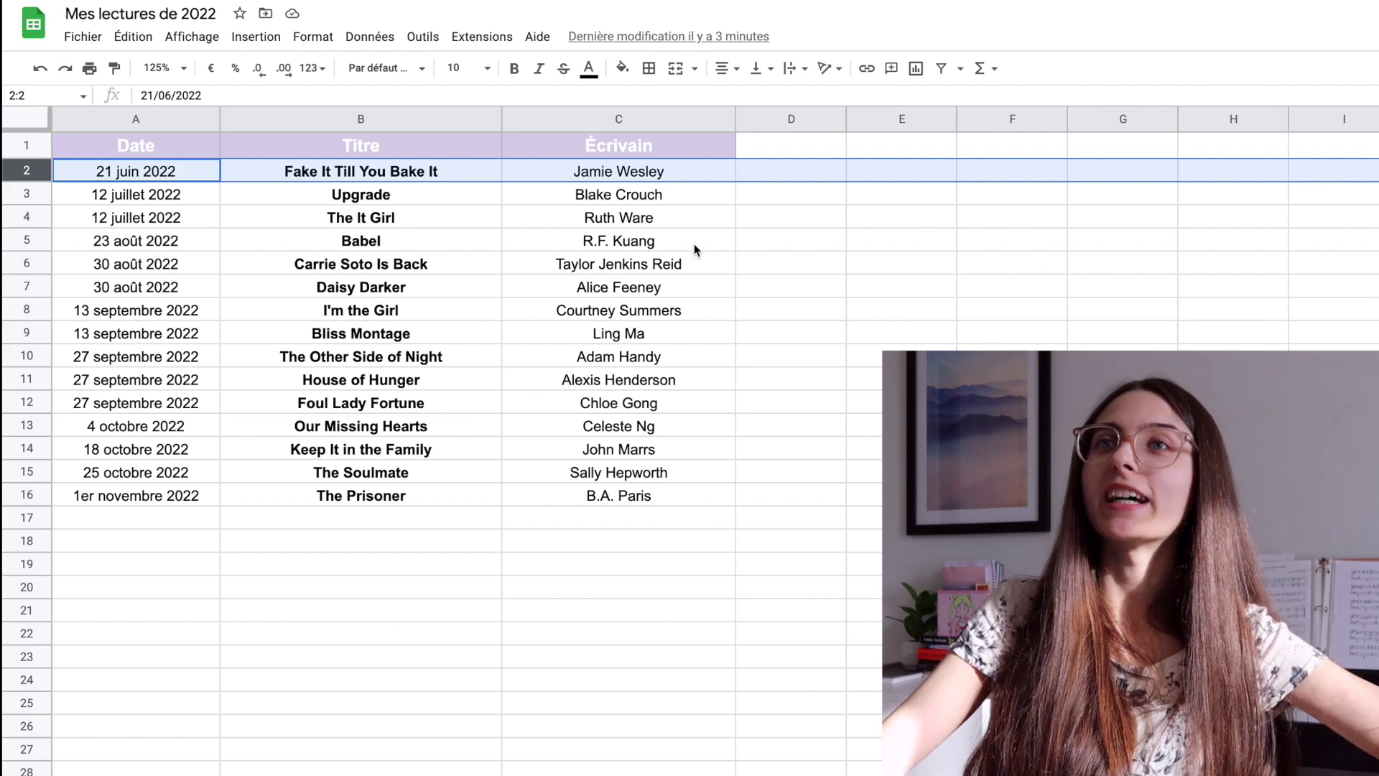
click(26, 264)
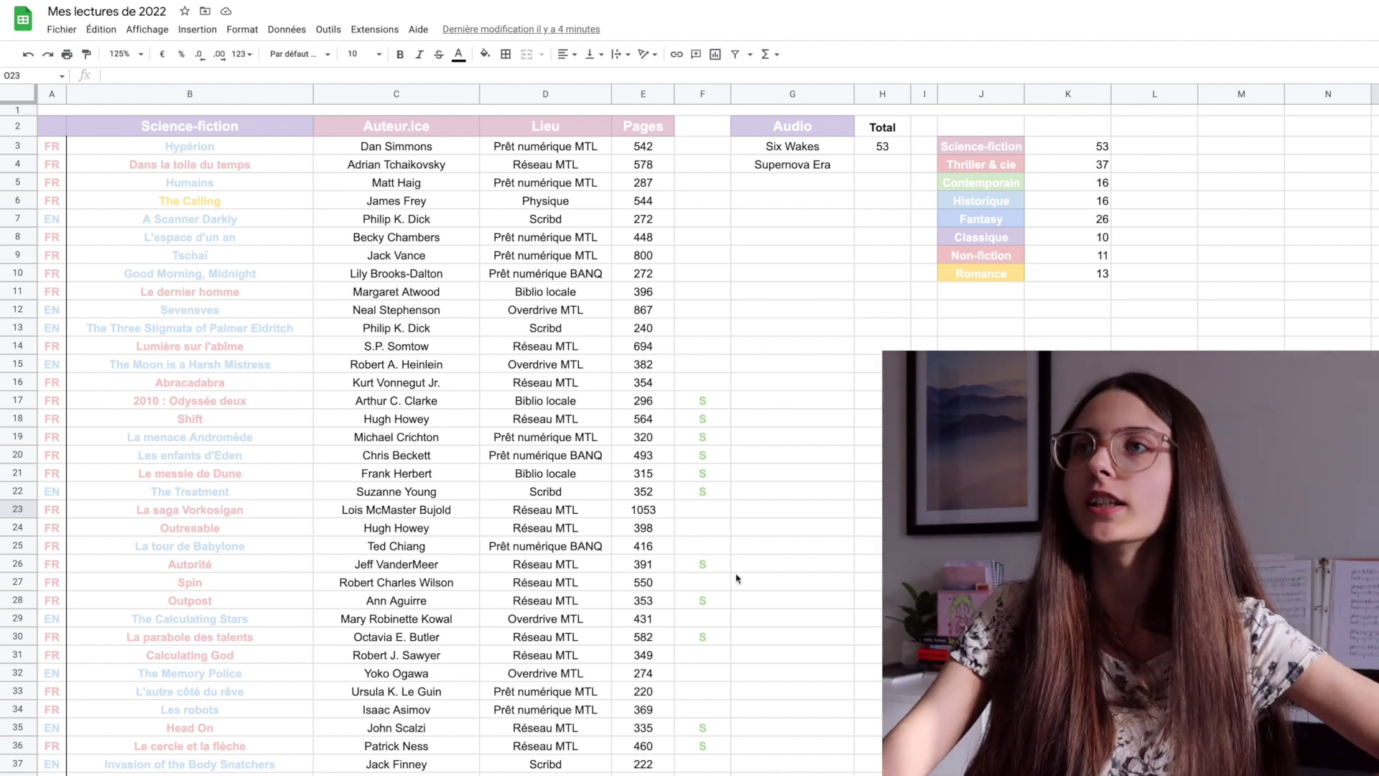
Look through the books grouped by genre, including the Science-fiction, Romance and Contemporain sections
scroll(777, 571, down, 5)
scroll(777, 571, down, 15)
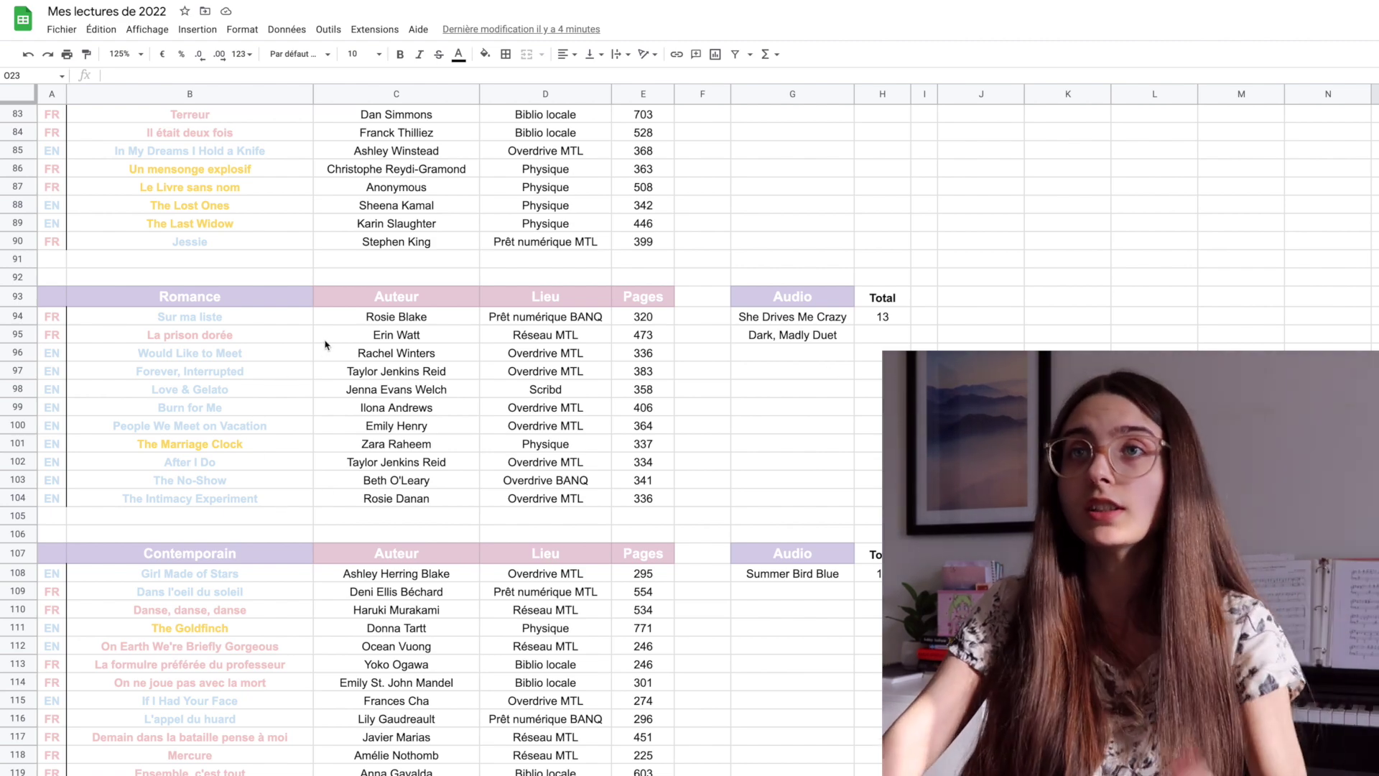
scroll(430, 374, up, 10)
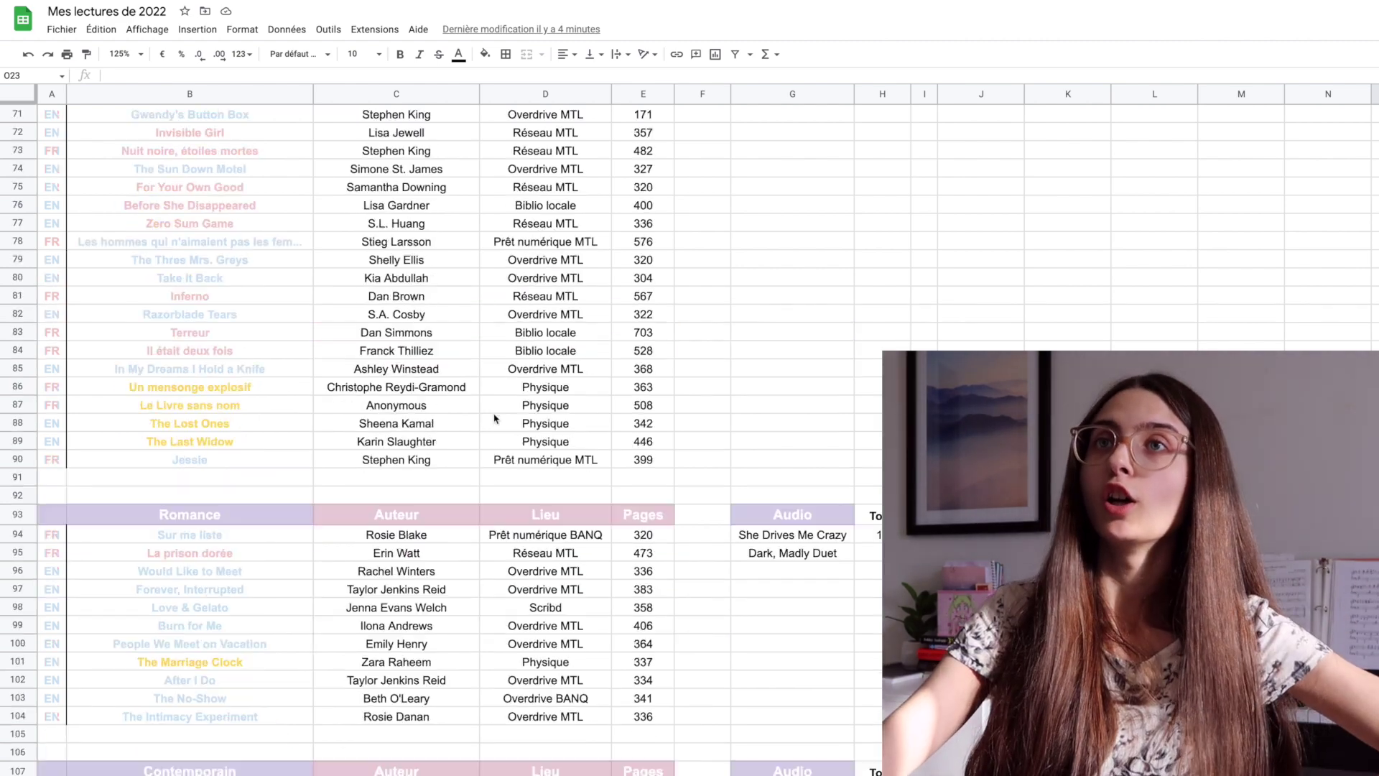
scroll(459, 514, up, 10)
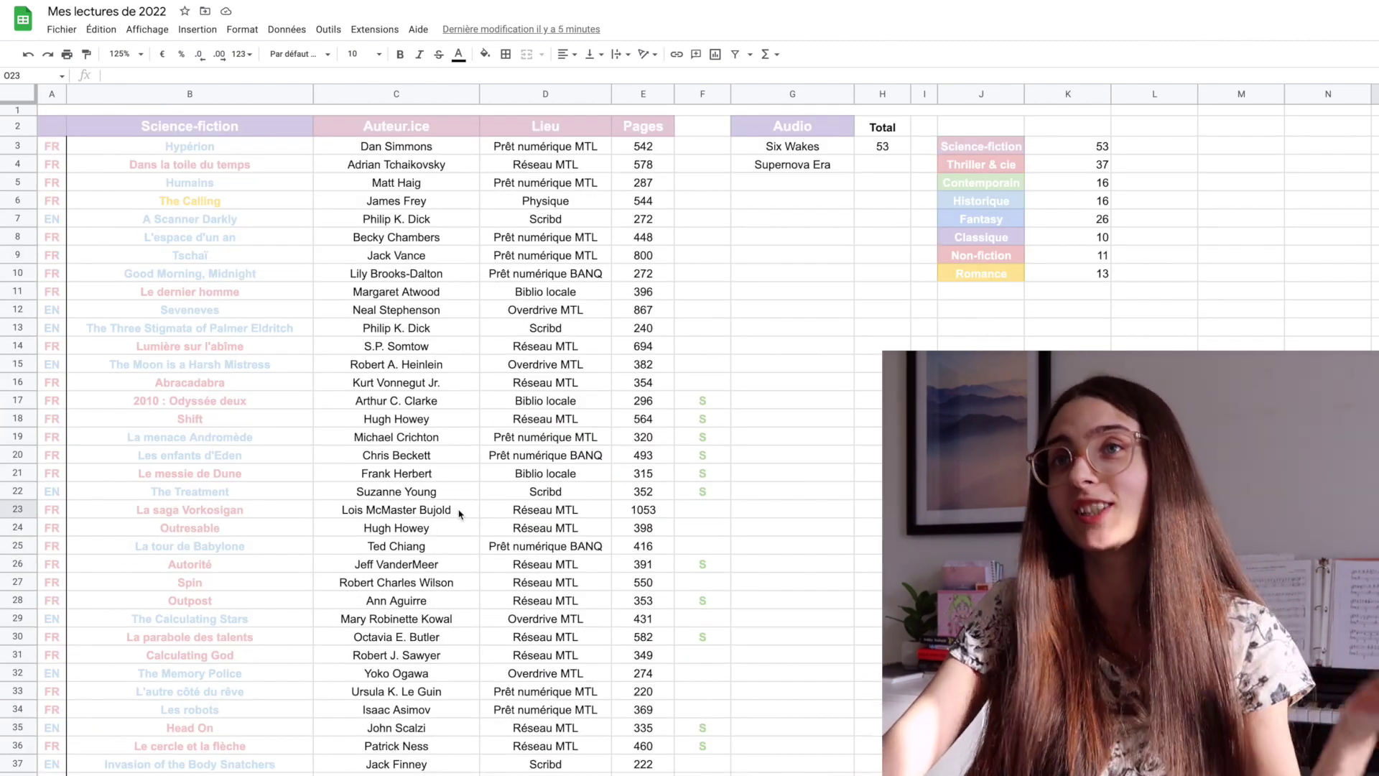
scroll(459, 514, down, 1)
scroll(458, 514, down, 2)
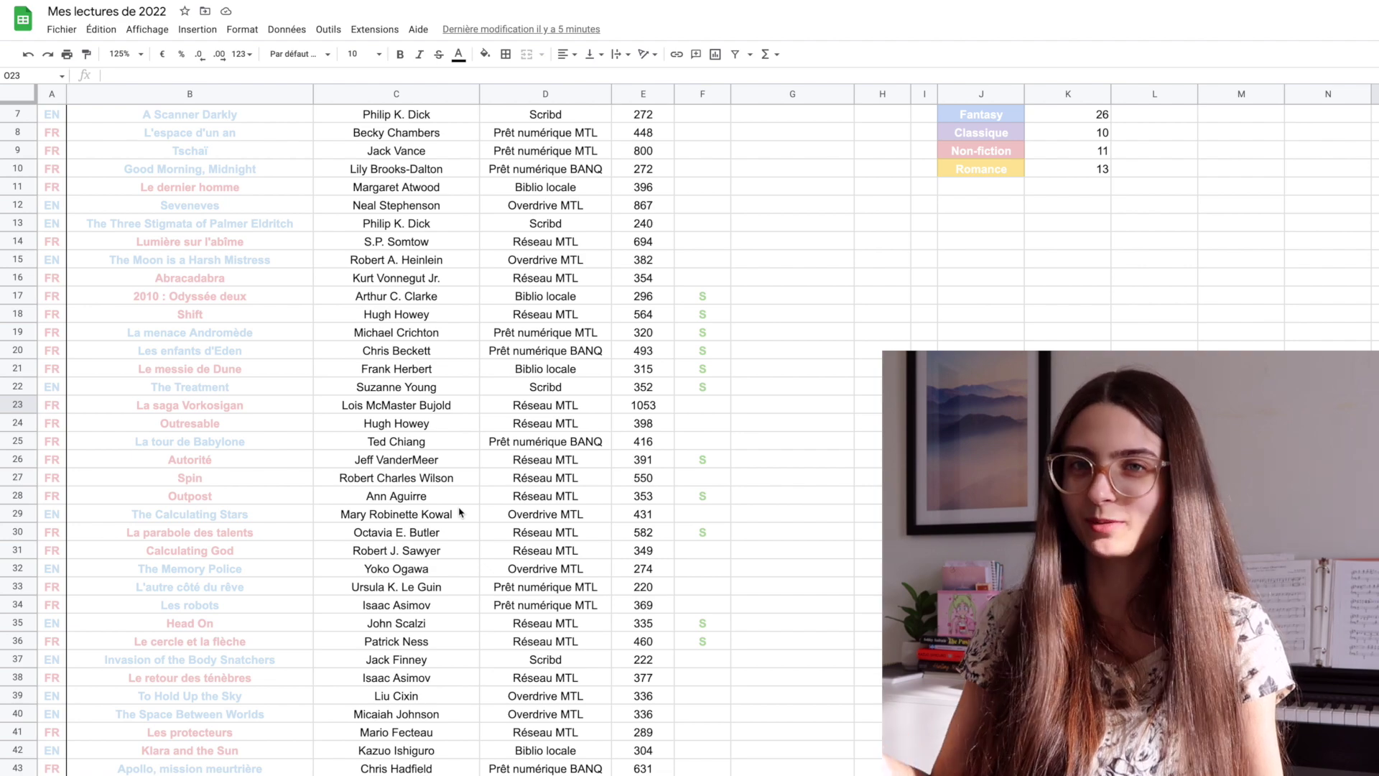
scroll(1090, 143, up, 2)
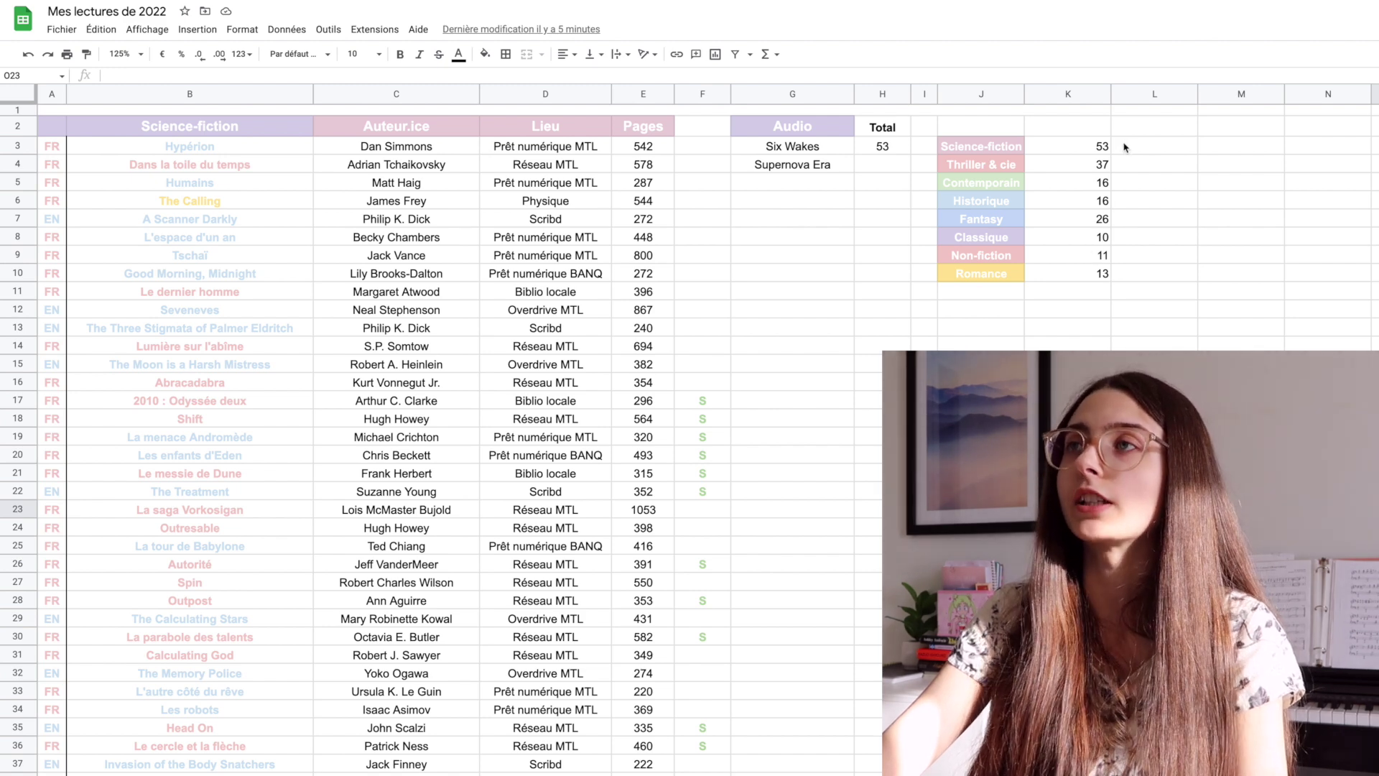
Inspect the formulas behind the Science-fiction and Thriller & cie totals, and glance over the S marks beside the books
click(1070, 151)
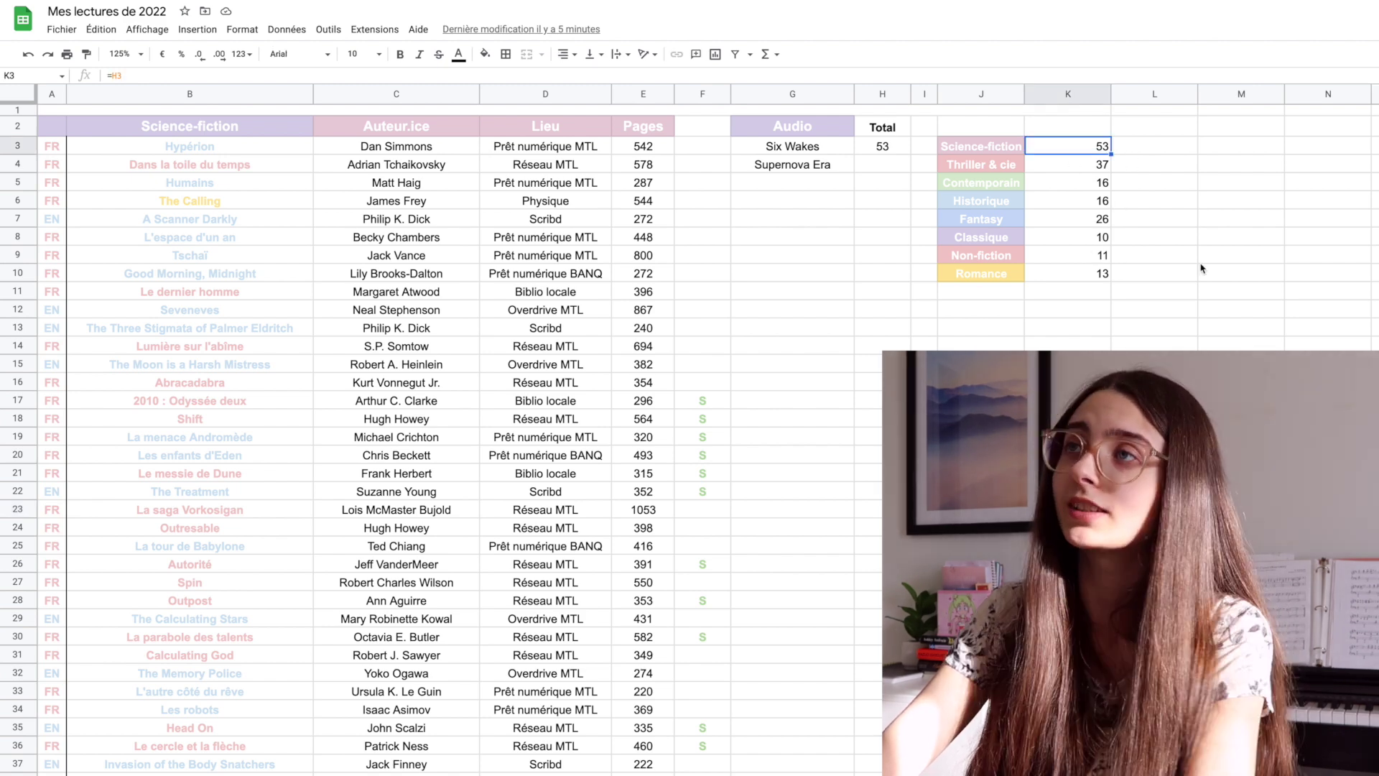
key(Down)
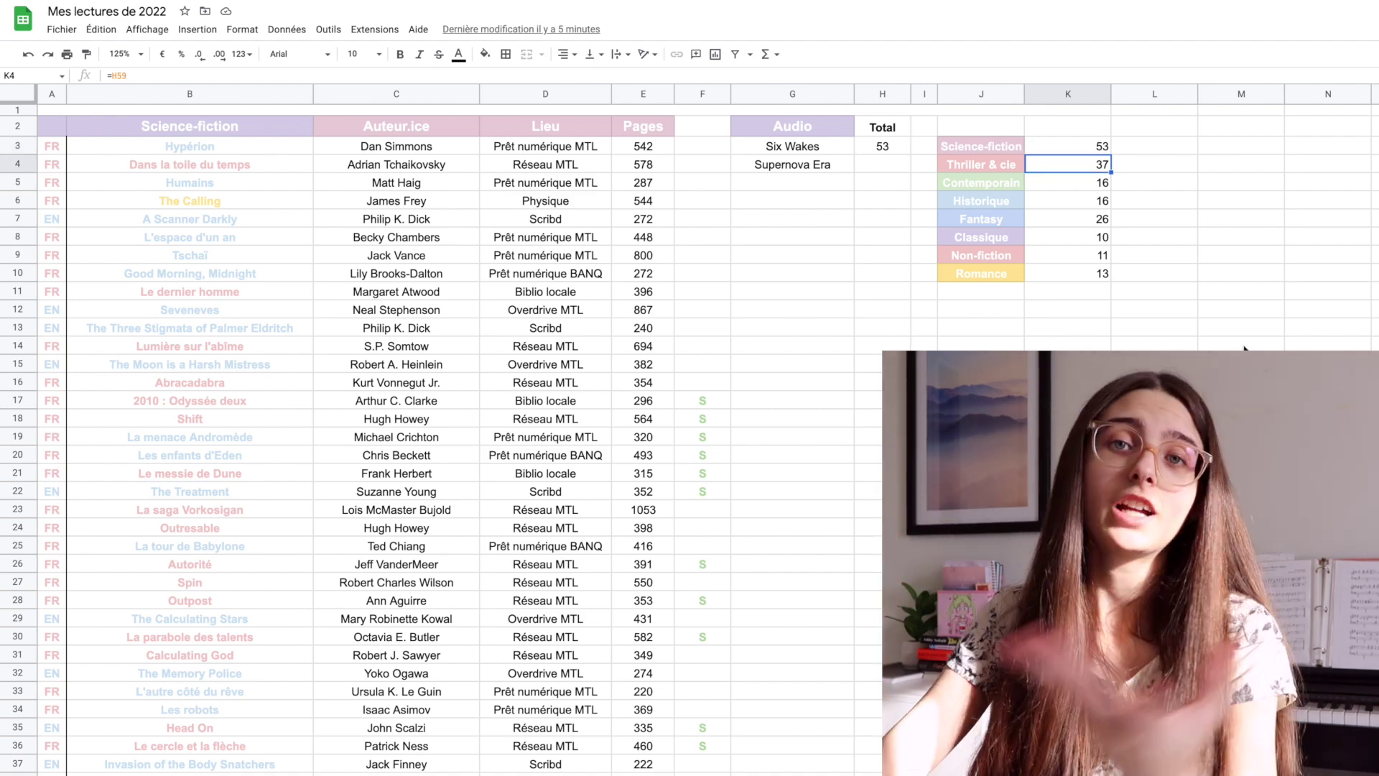
click(1171, 277)
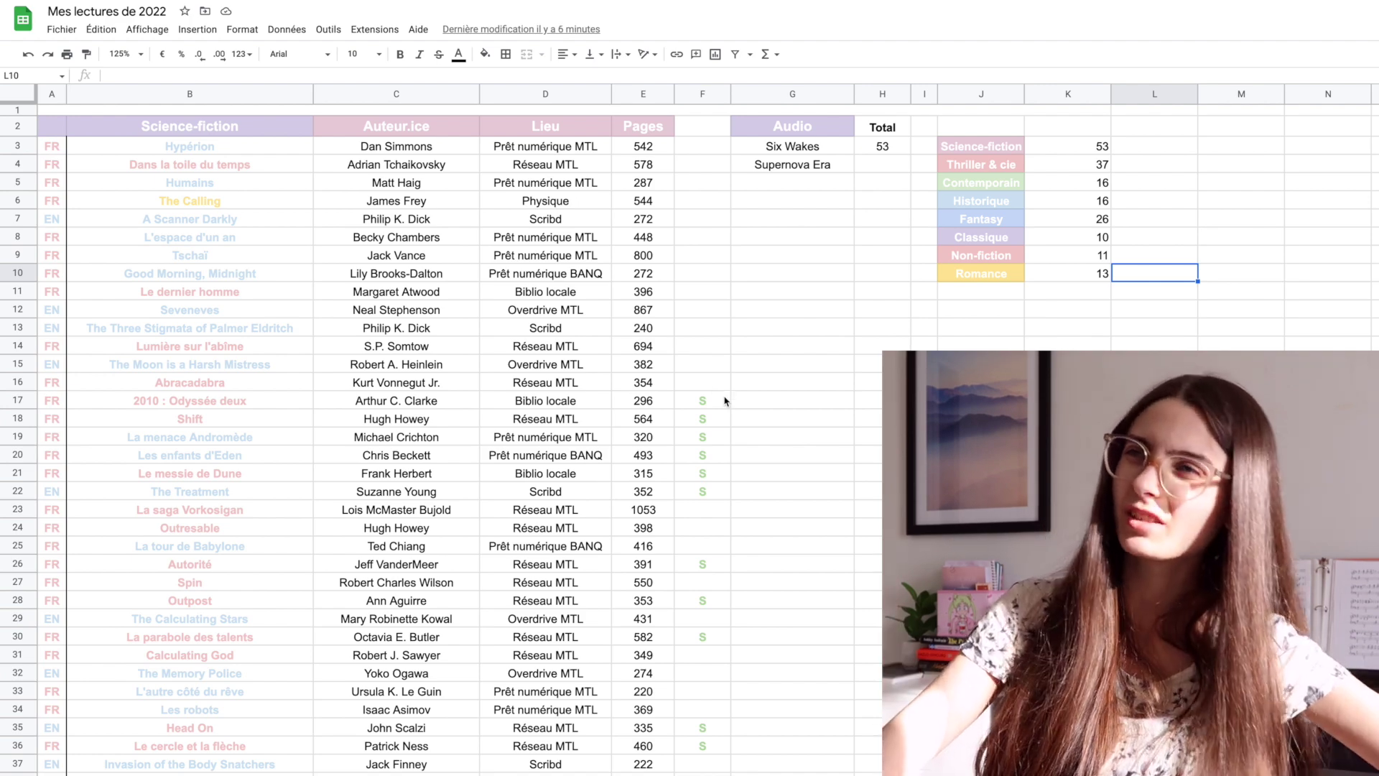
scroll(724, 400, down, 7)
scroll(724, 401, up, 7)
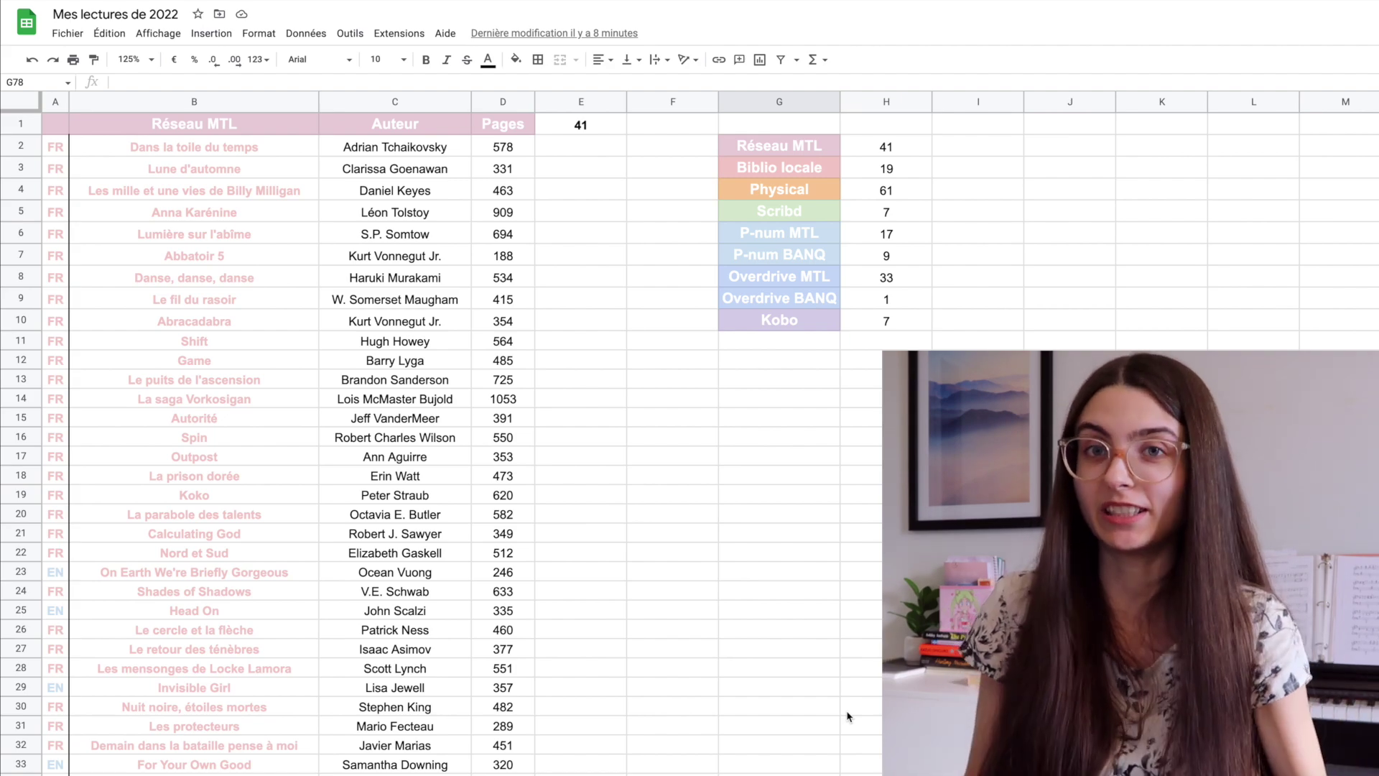
Look through the books grouped by source, from Réseau MTL and Biblio locale to Scribd and Prêt numérique BANQ
scroll(620, 464, down, 10)
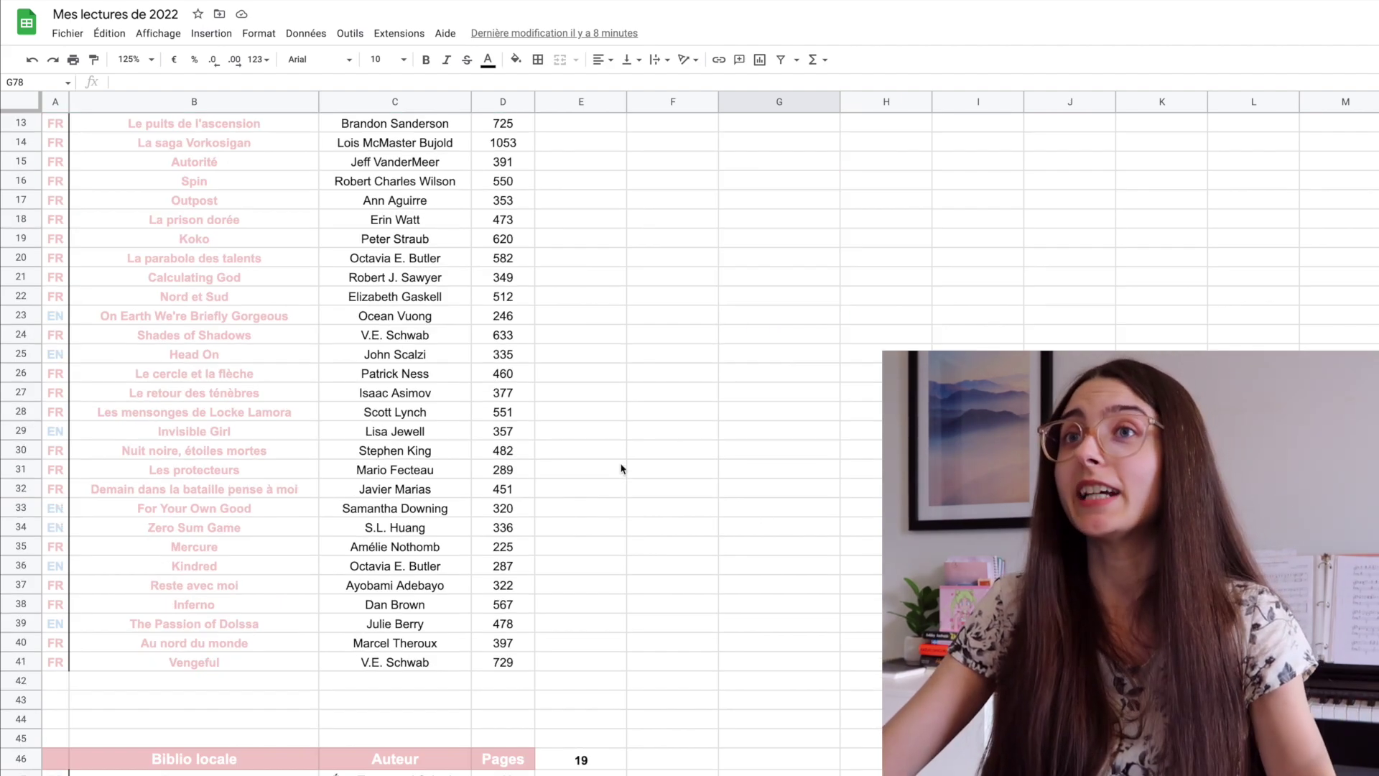
scroll(621, 468, down, 20)
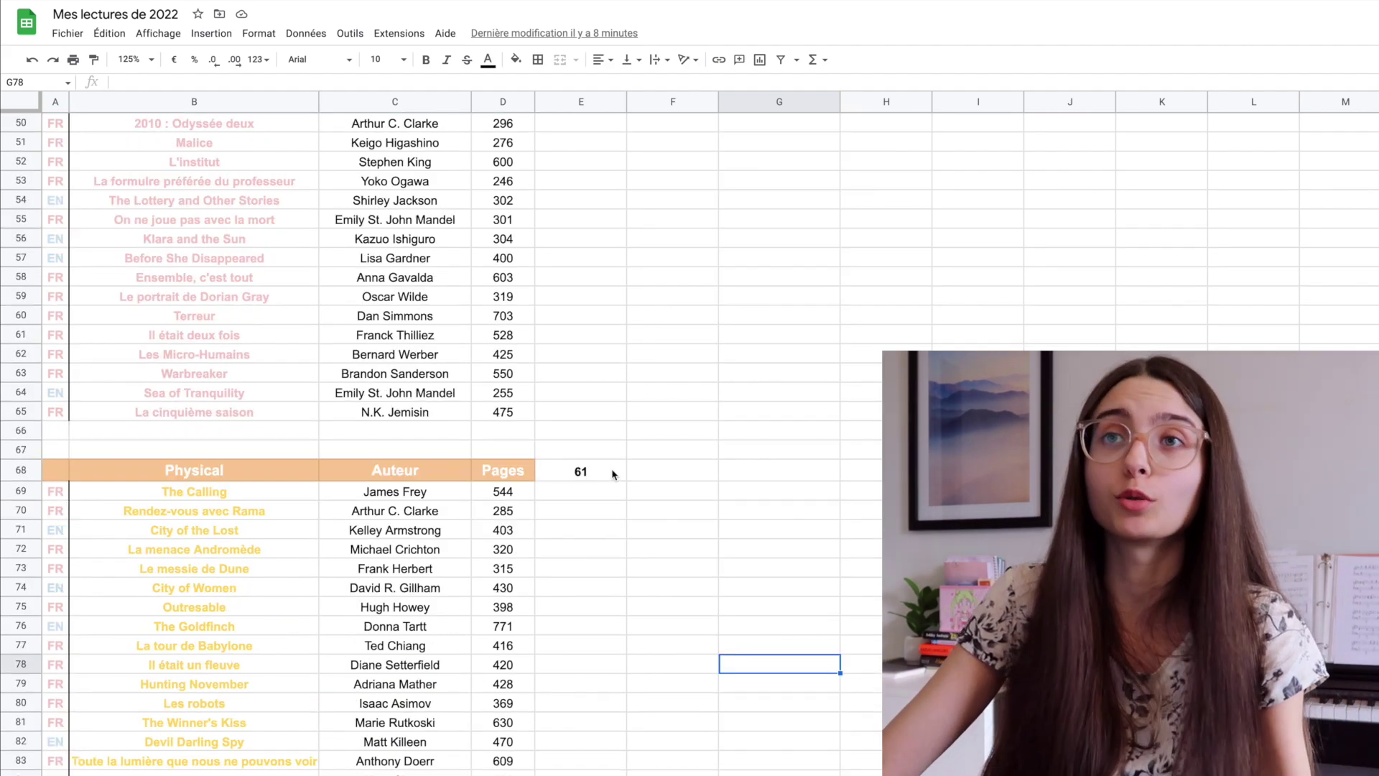
scroll(613, 474, down, 11)
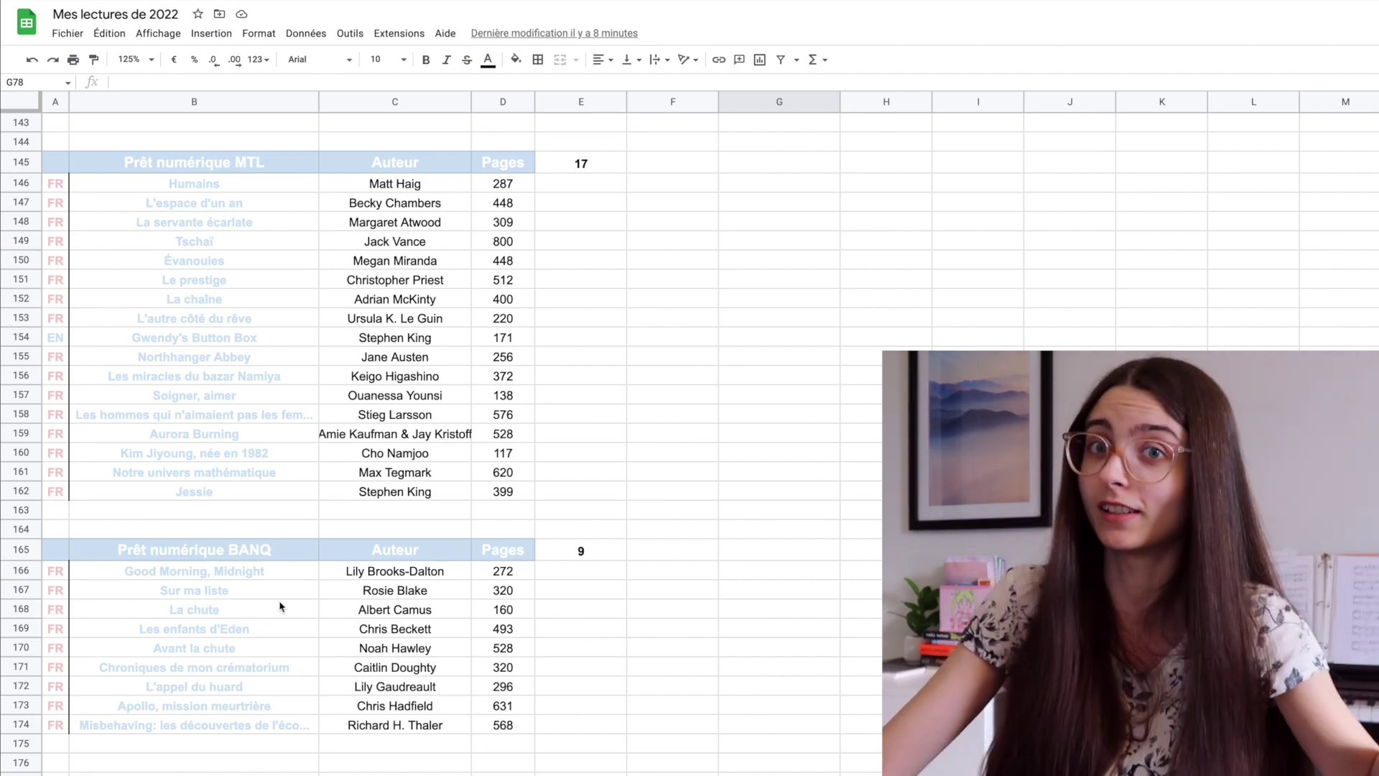
click(14, 551)
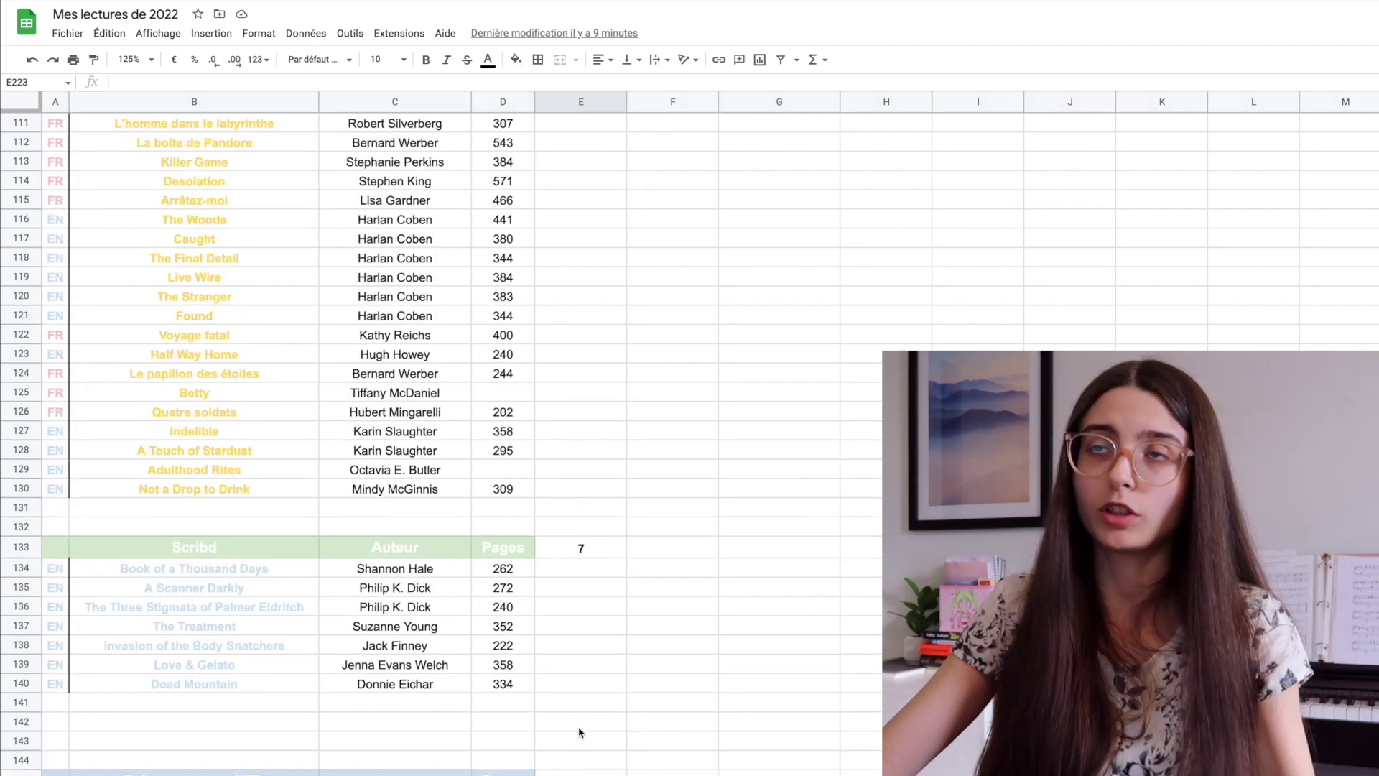
scroll(579, 729, up, 20)
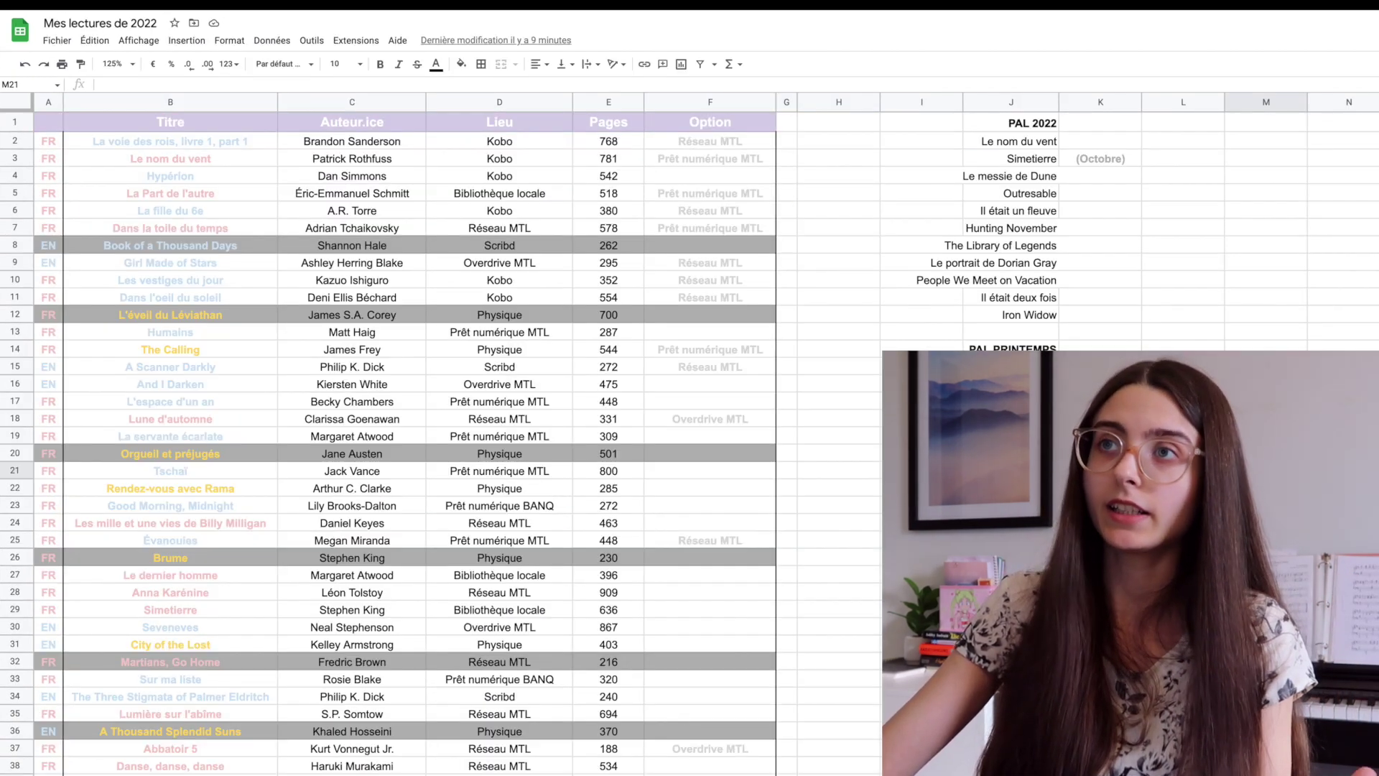
Examine the Physical section in the list of books grouped by source
click(535, 438)
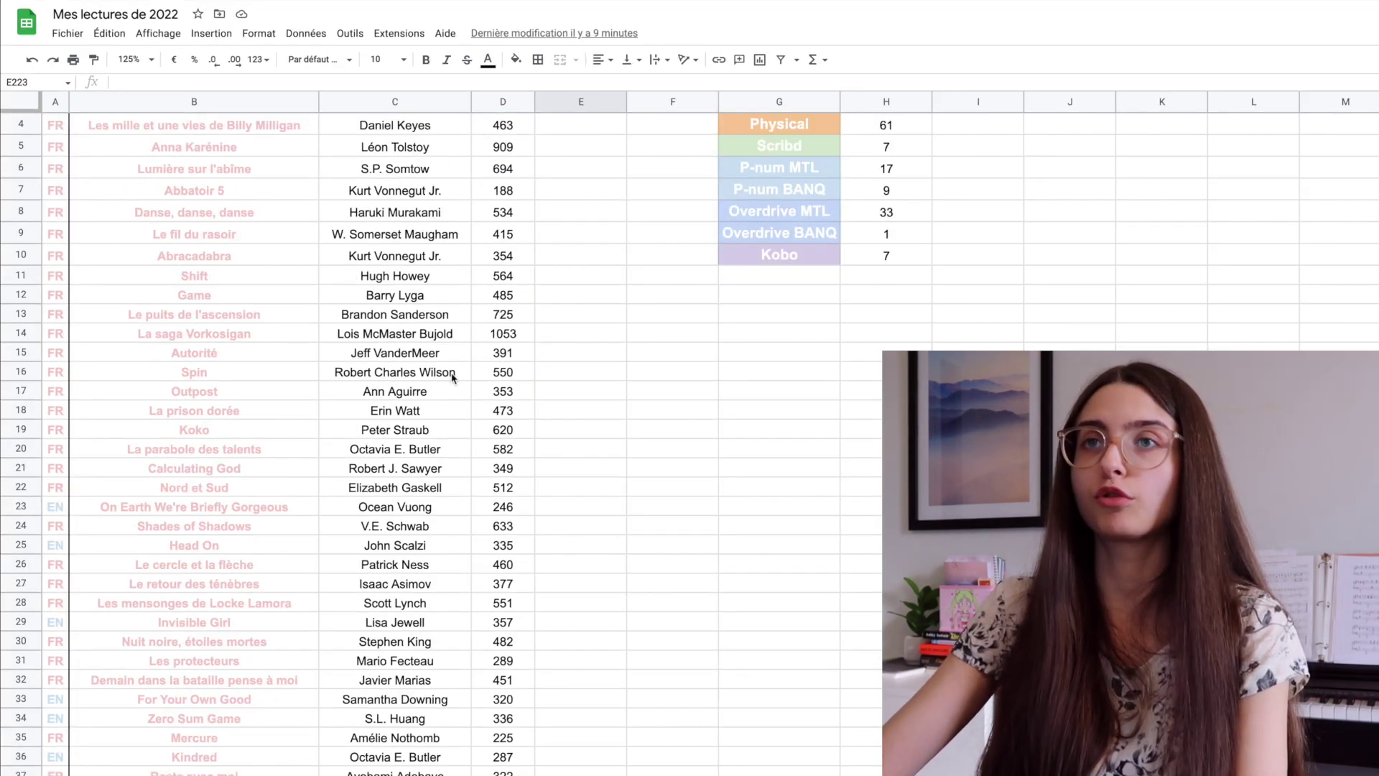
scroll(452, 563, down, 15)
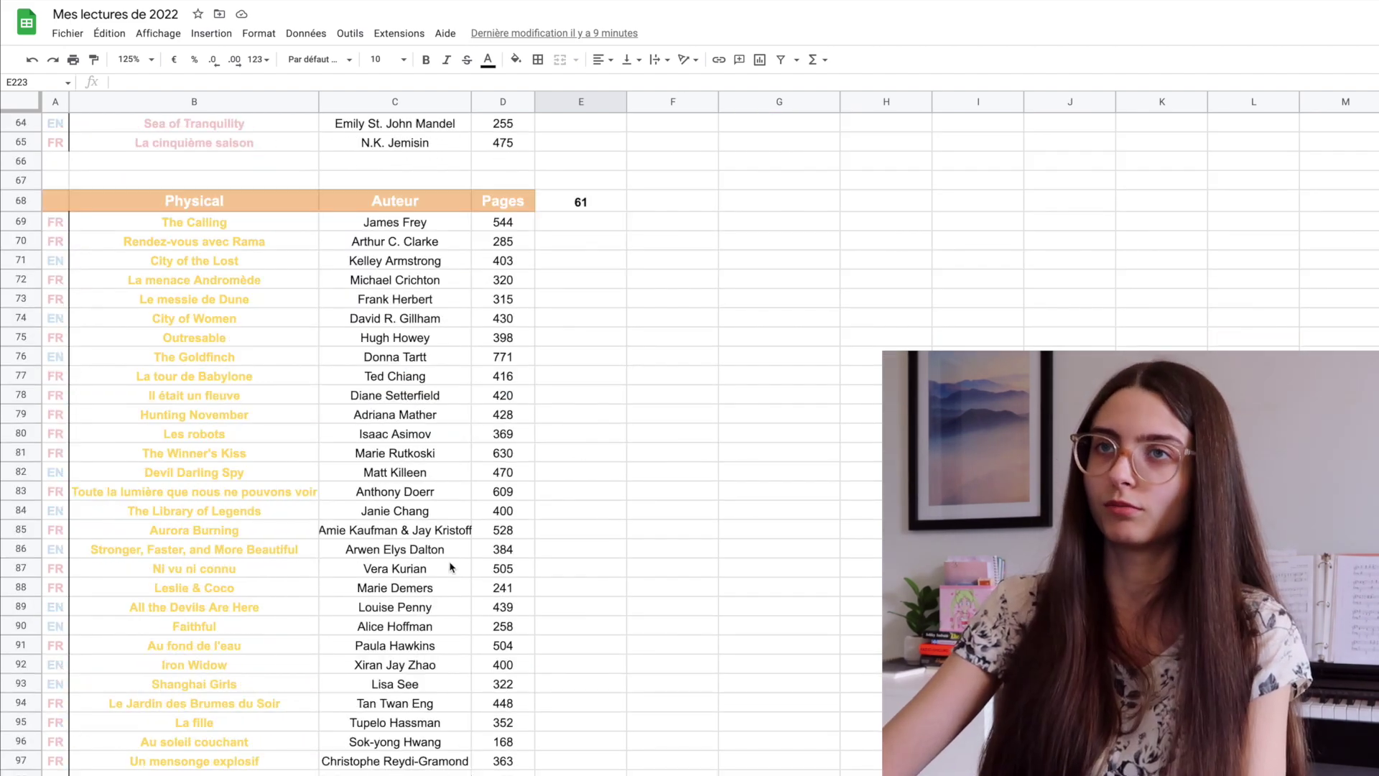
scroll(450, 567, down, 2)
scroll(452, 502, up, 4)
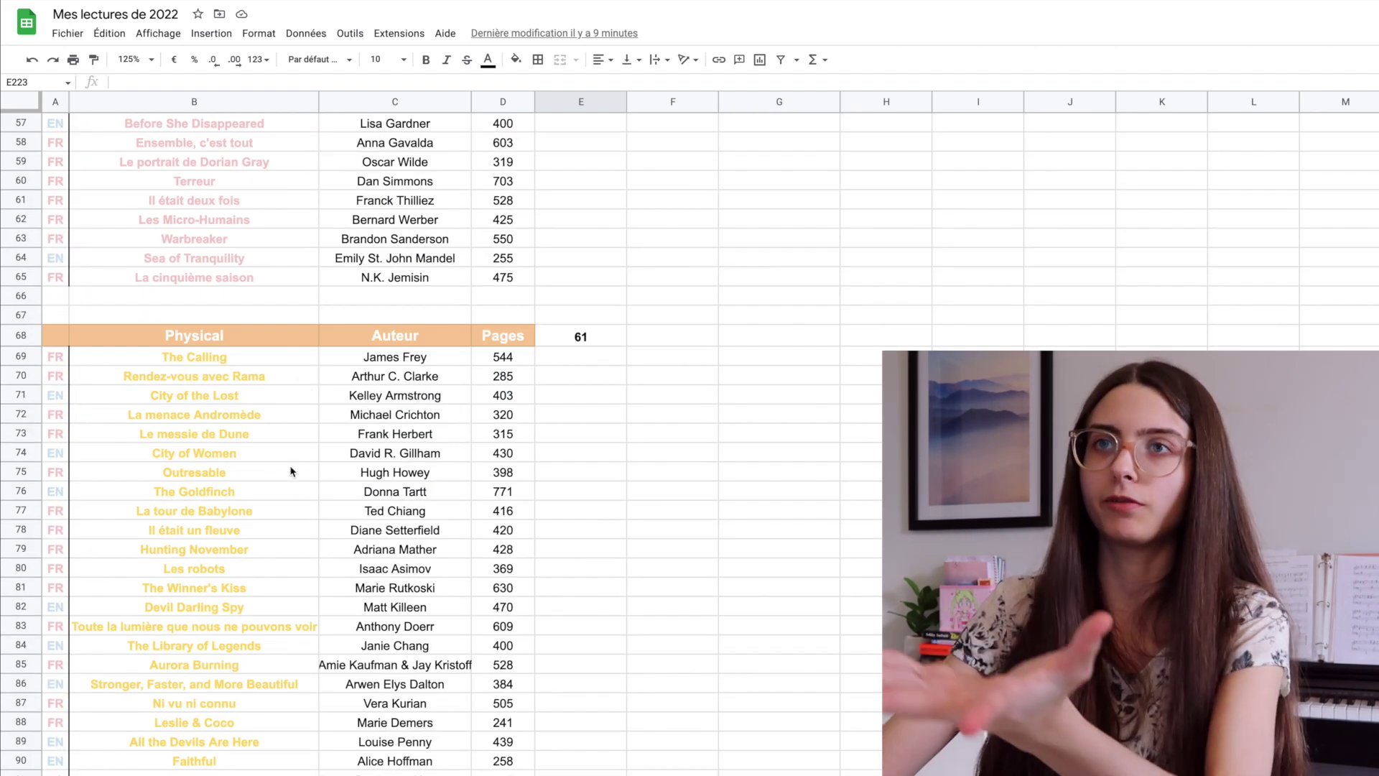
scroll(296, 503, down, 5)
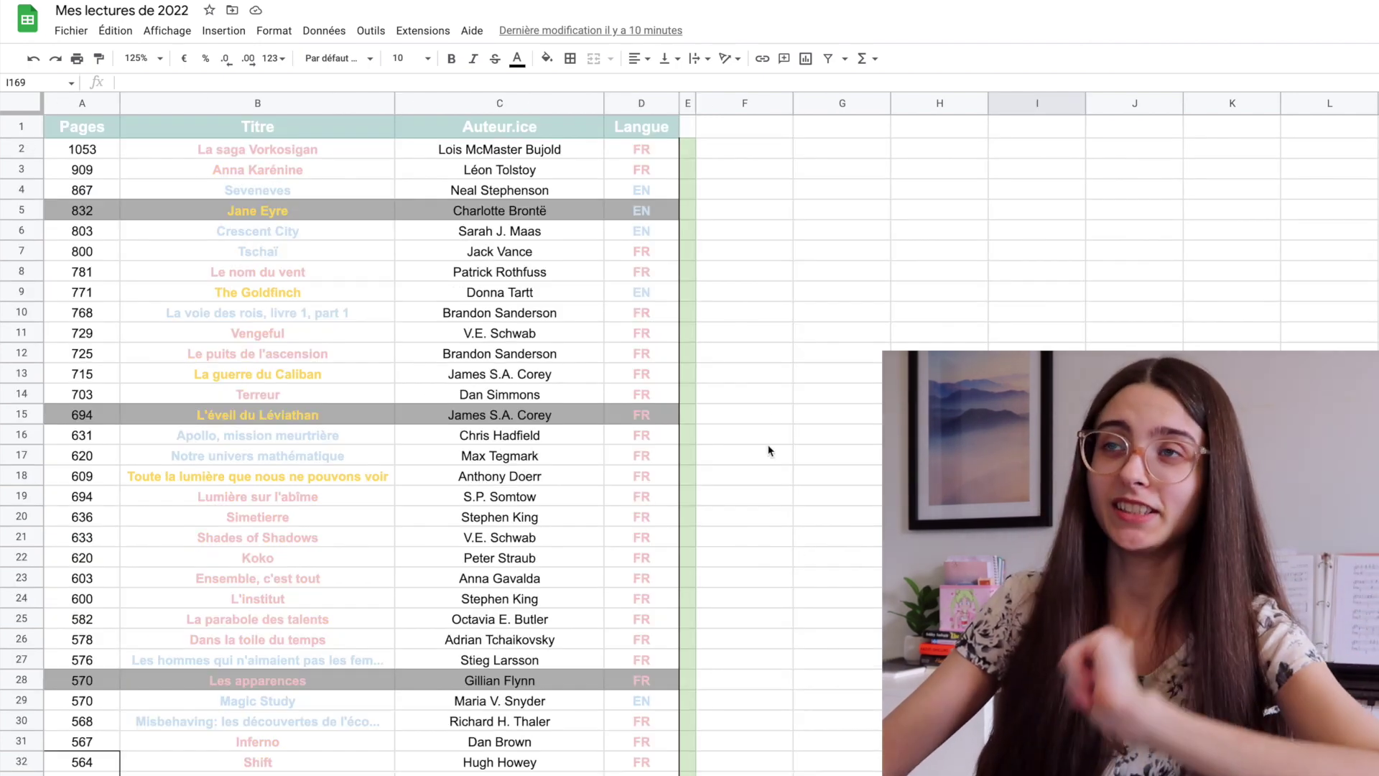
Look through the list sorted by page count, from the longest book down to the shortest
scroll(760, 539, down, 15)
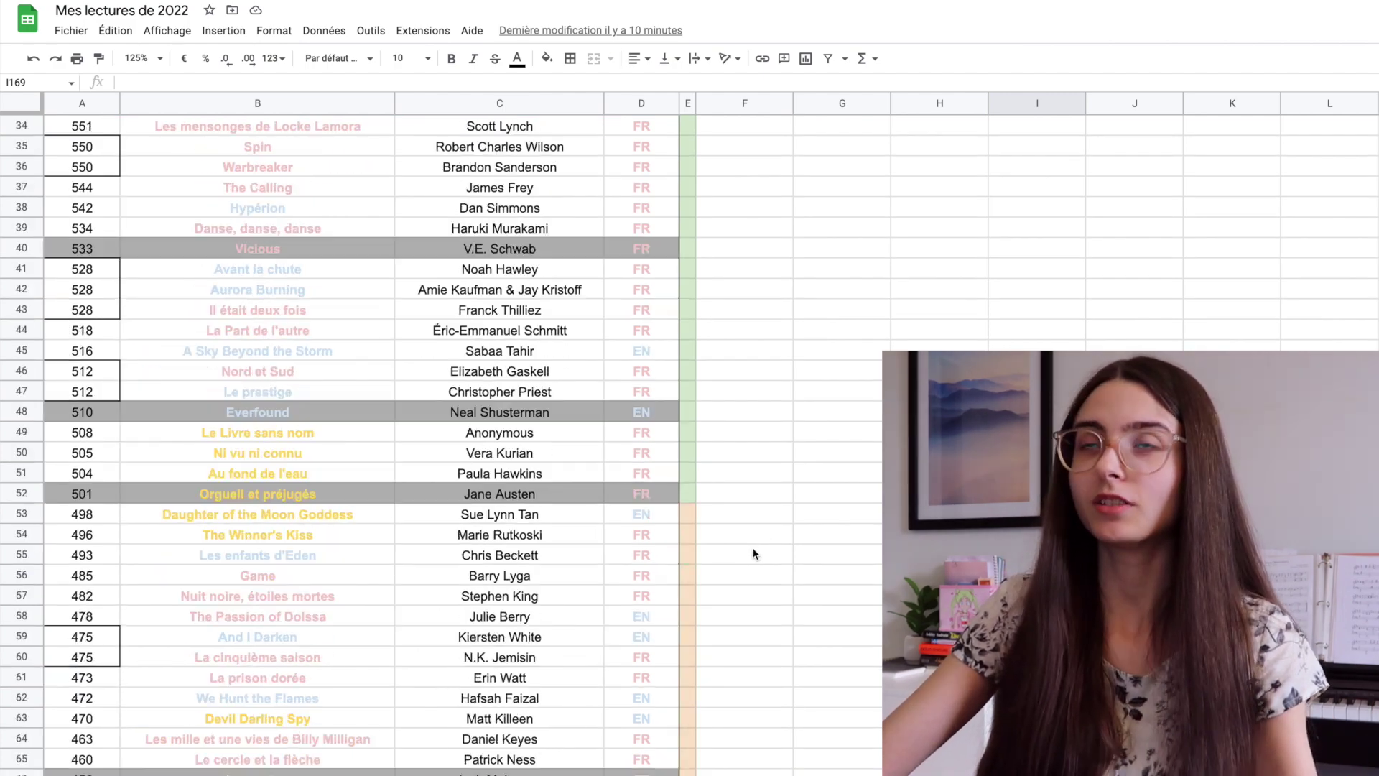
scroll(754, 554, up, 15)
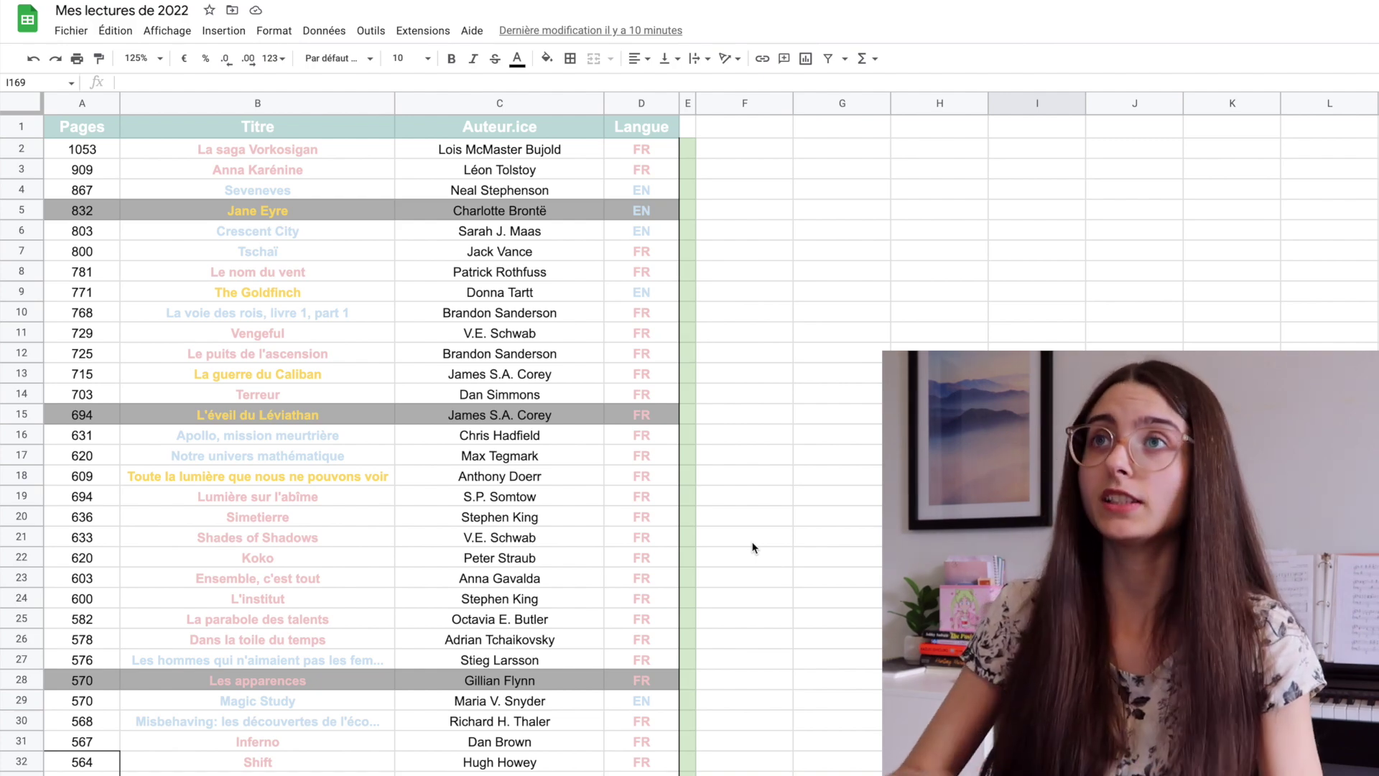
scroll(692, 164, down, 20)
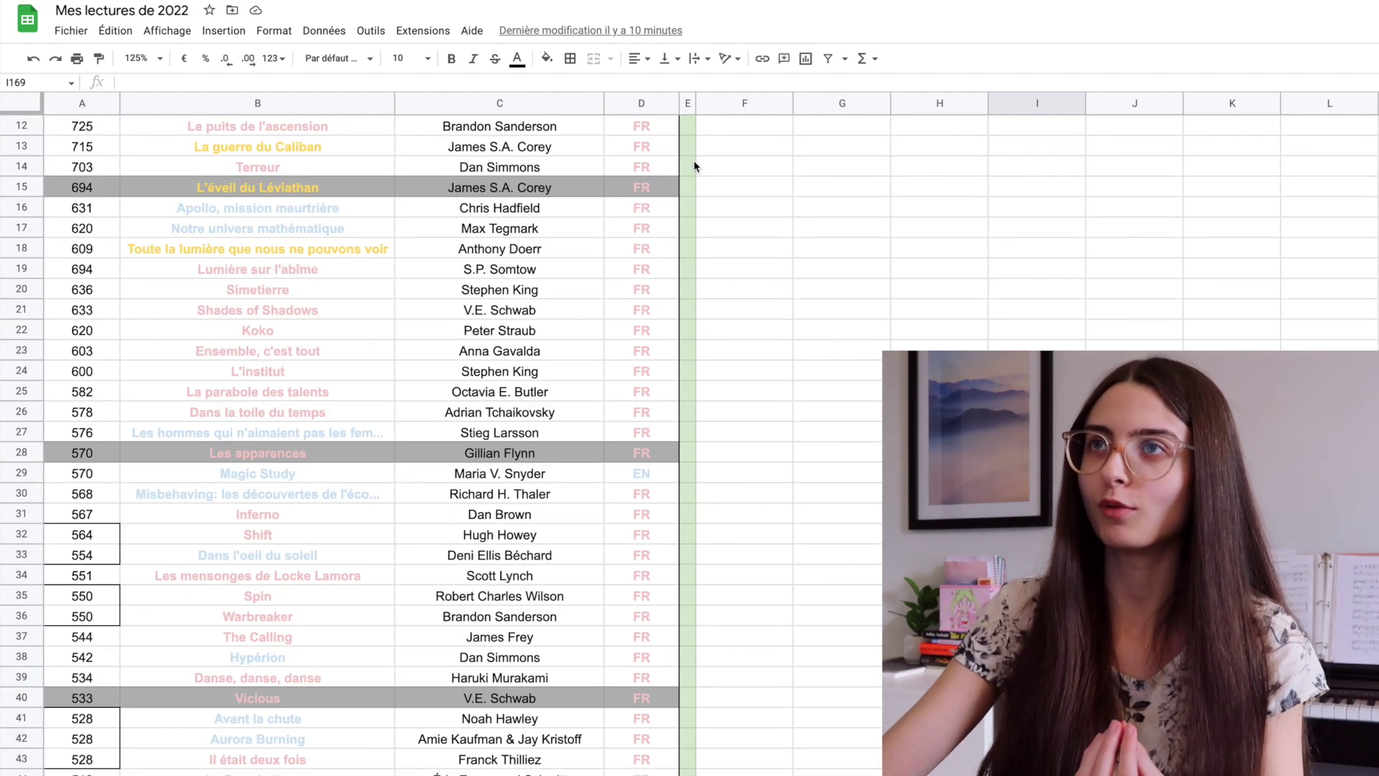
scroll(694, 170, down, 20)
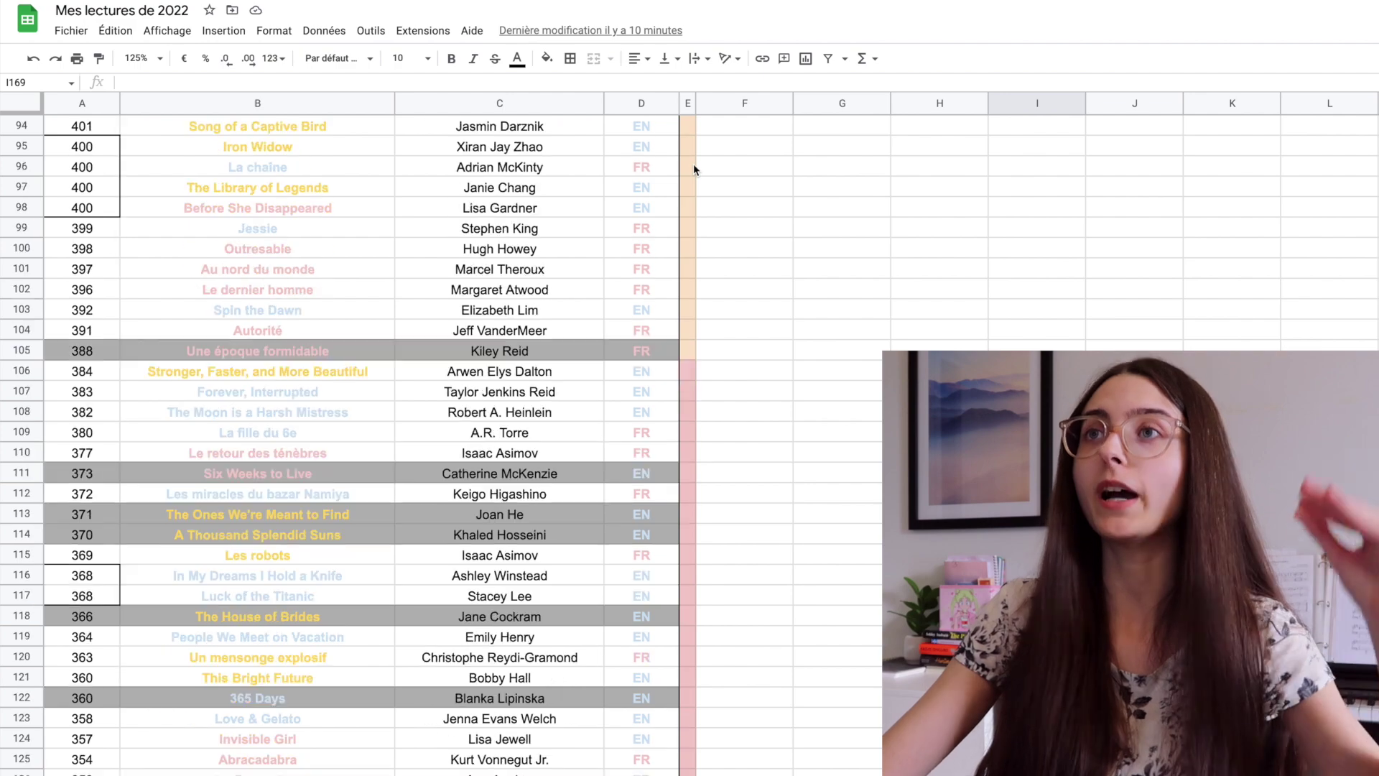
scroll(694, 169, down, 20)
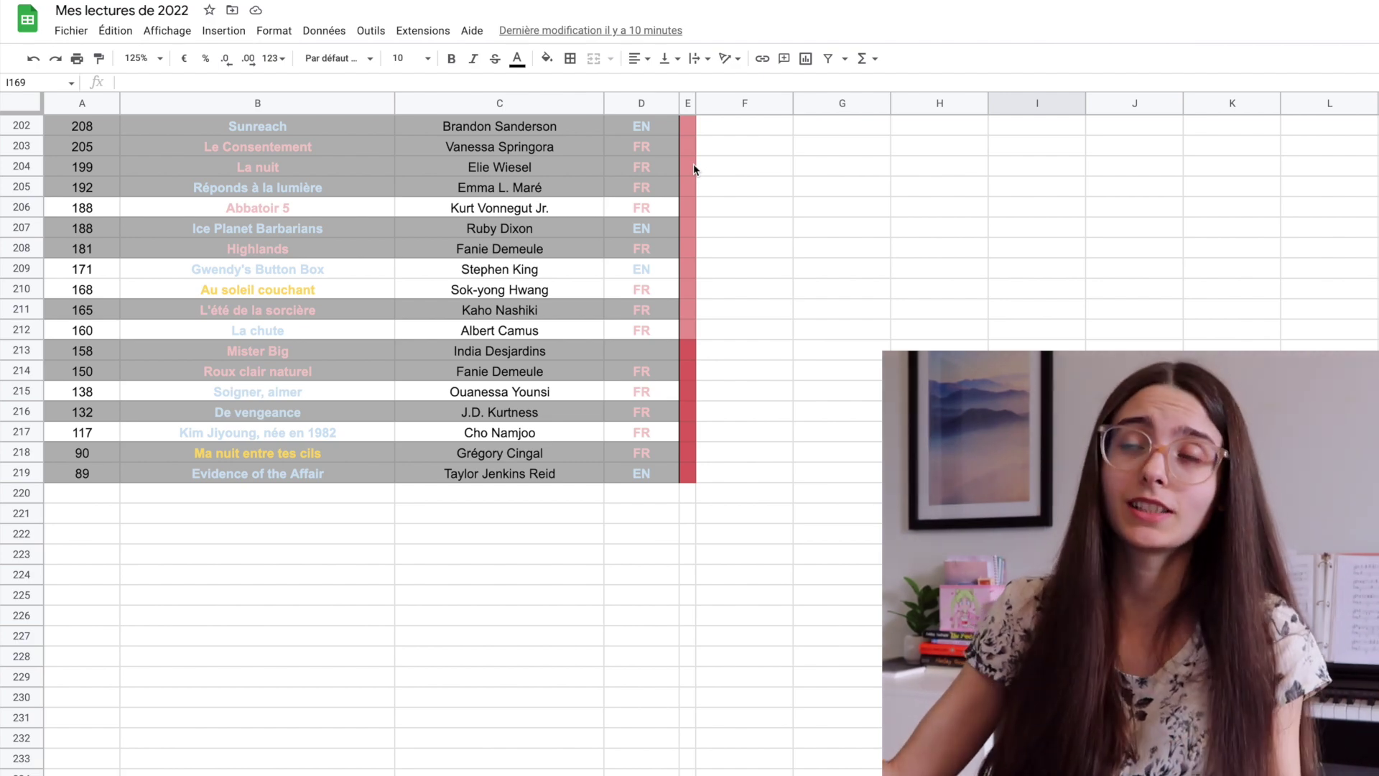
Compare the color bands beside the page-count list and the boxed groups of books with equal page counts
scroll(709, 274, up, 20)
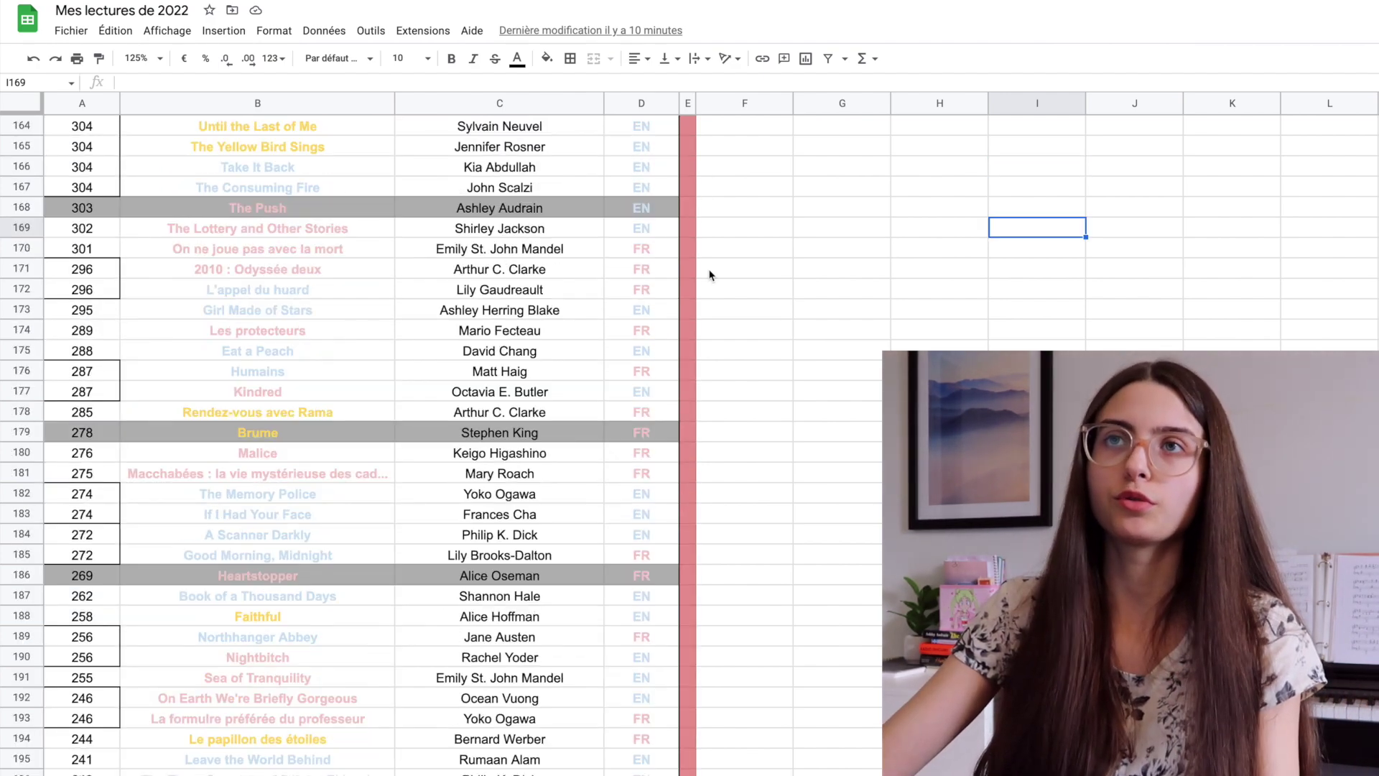
scroll(710, 274, up, 20)
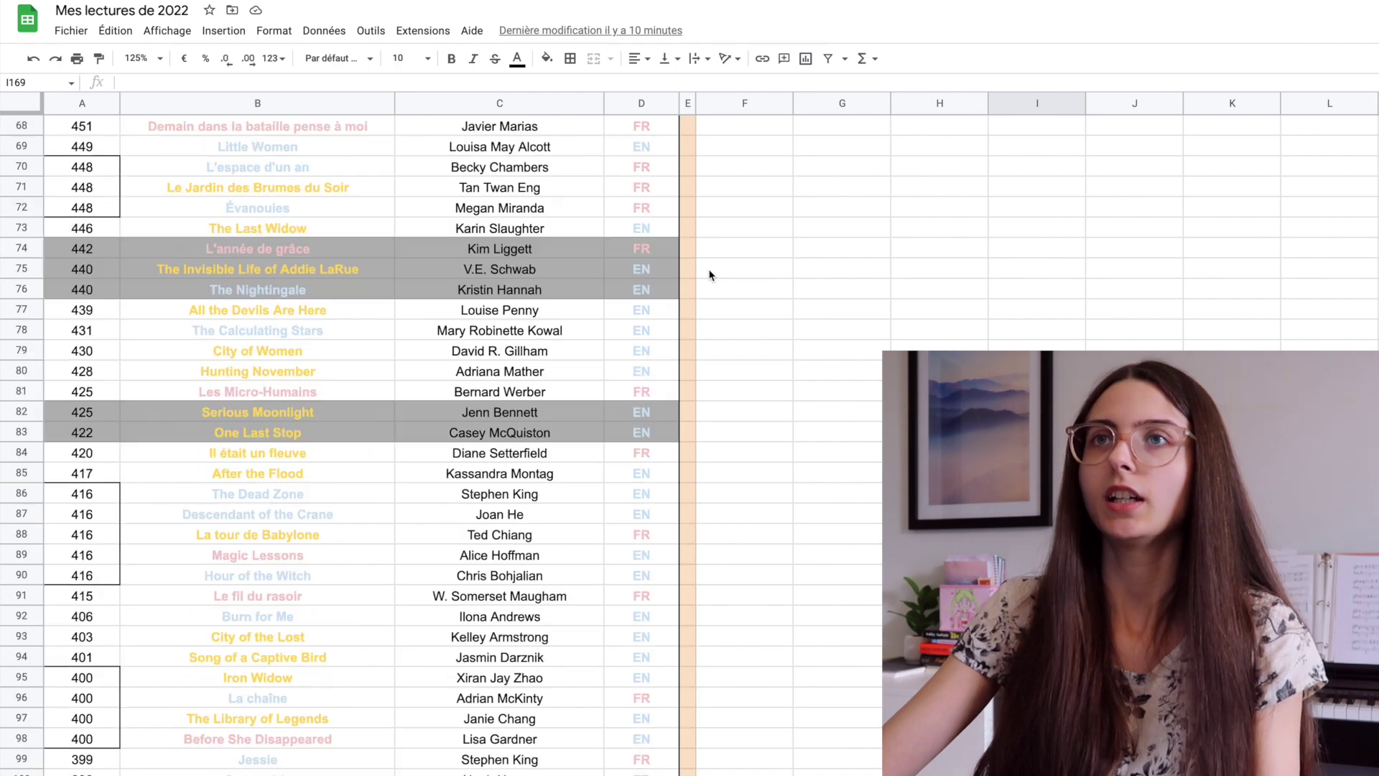
scroll(709, 274, up, 15)
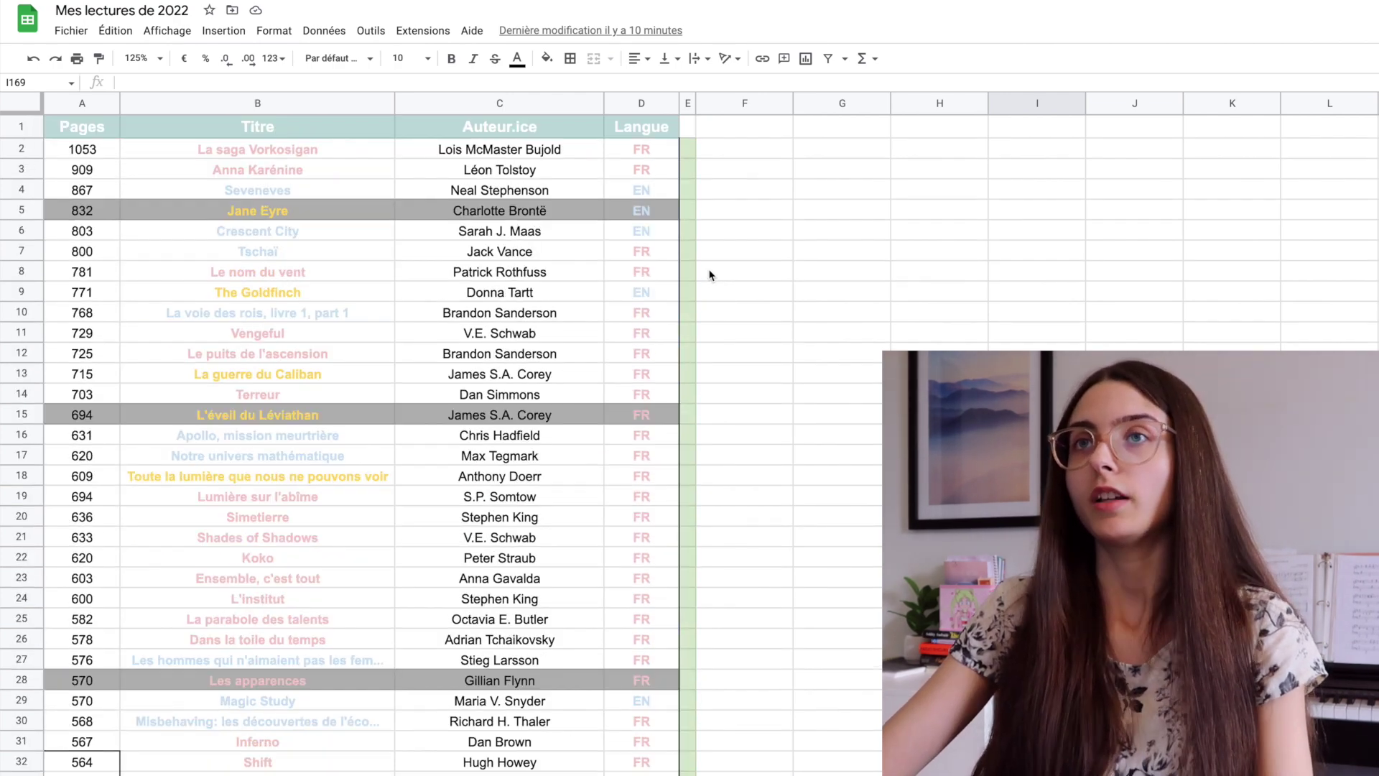
scroll(477, 233, down, 5)
scroll(487, 244, down, 20)
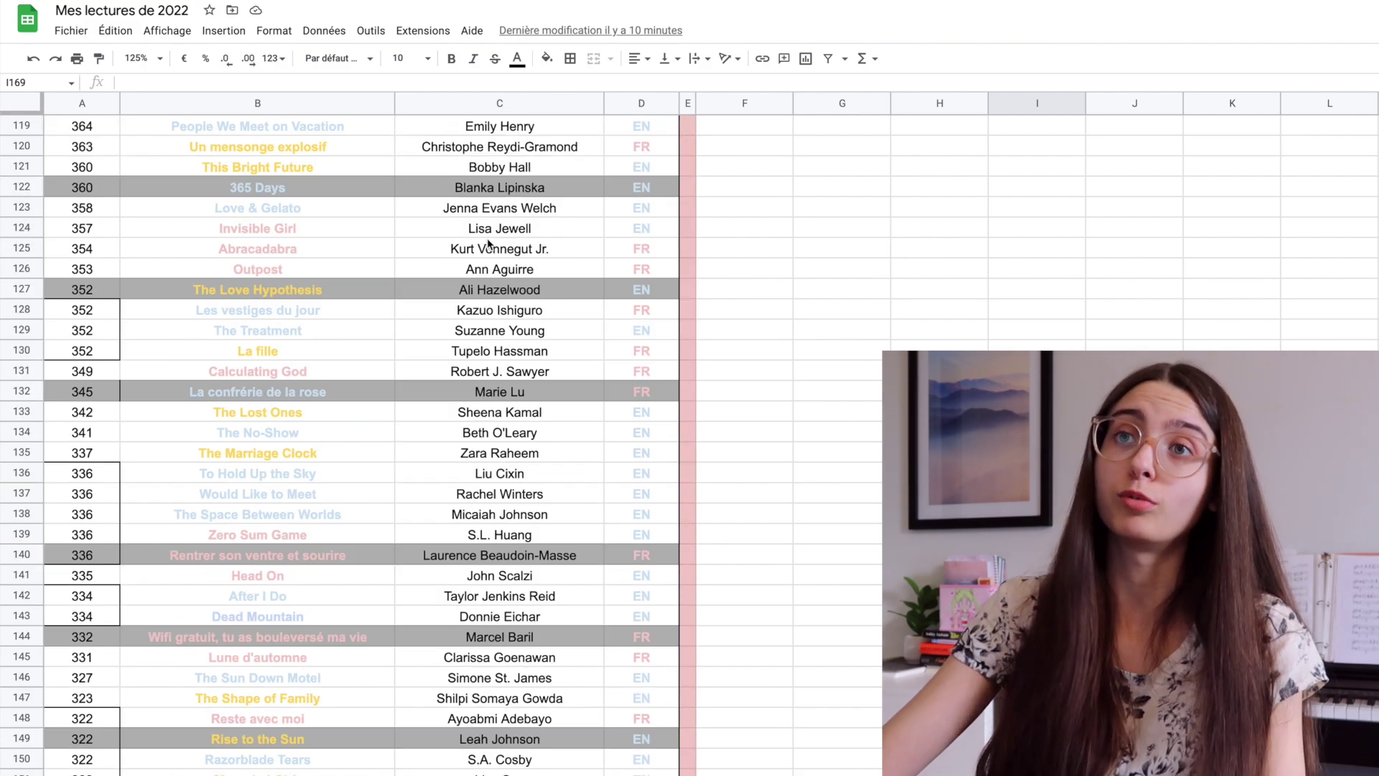
Look through the page-count list down to its shortest books and back up past the different color bands
scroll(487, 244, down, 20)
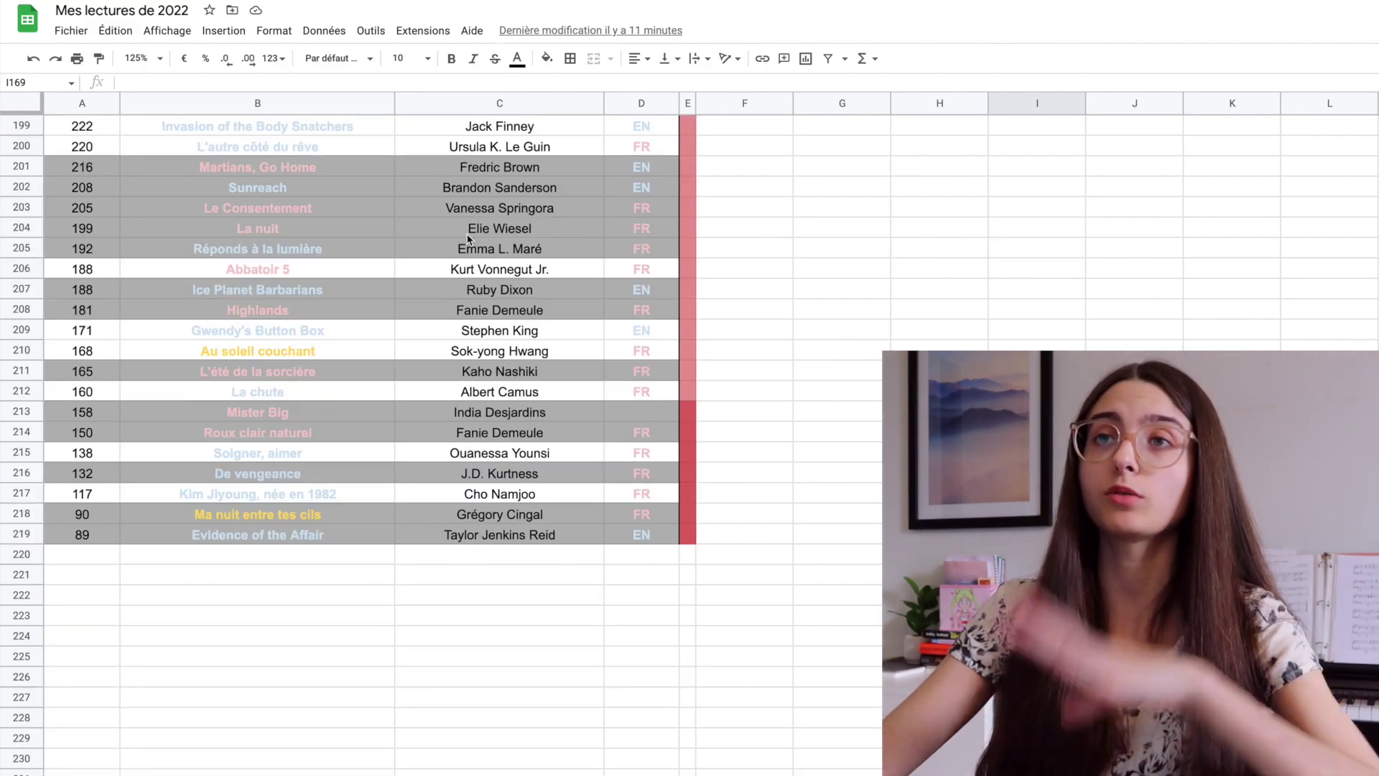
scroll(468, 239, up, 16)
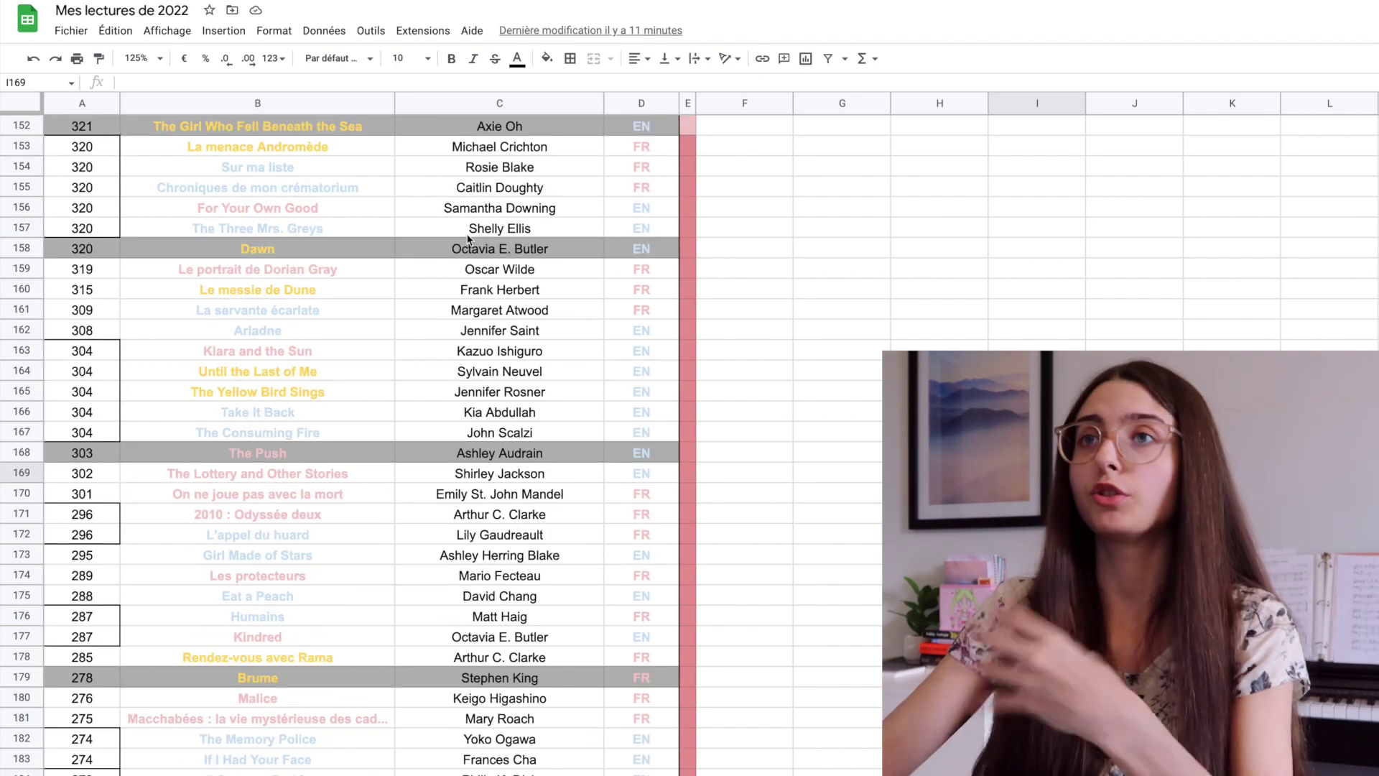
scroll(468, 239, up, 20)
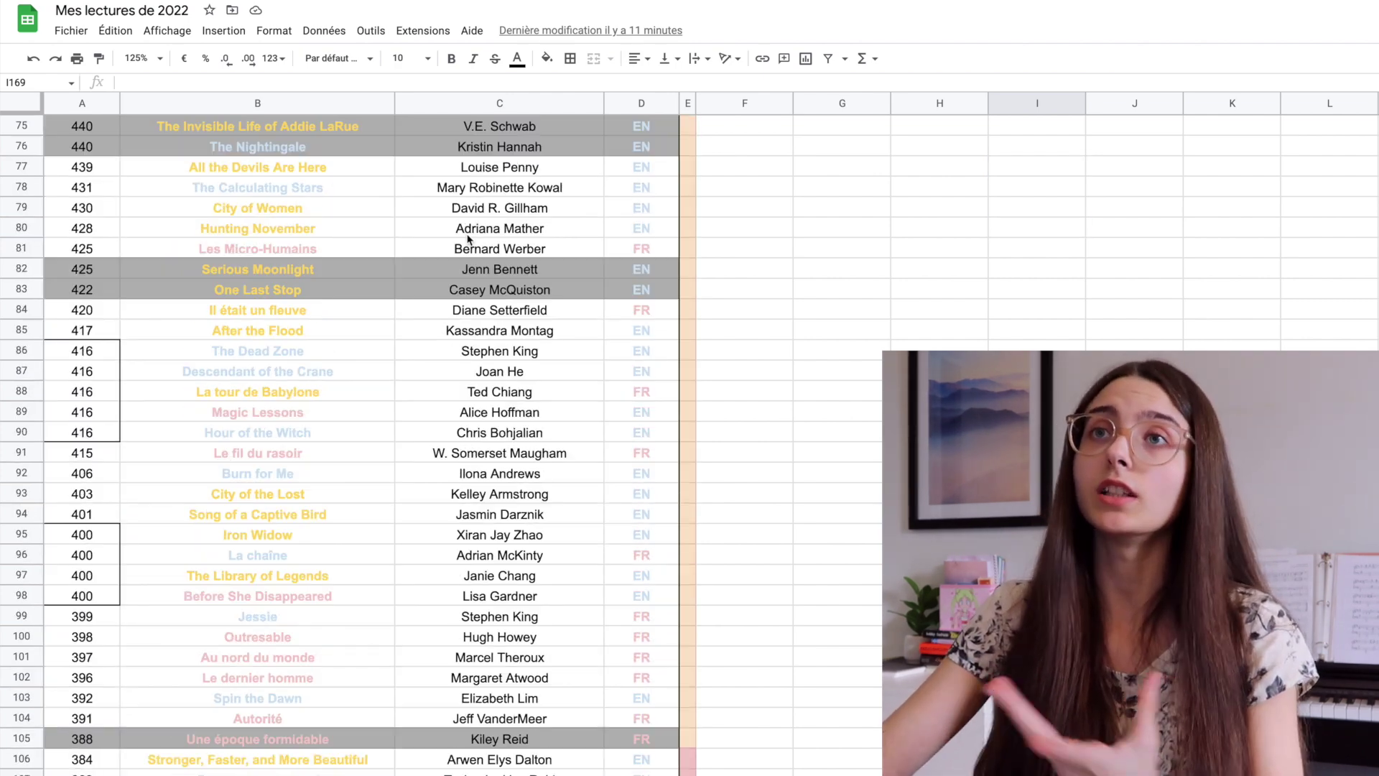
scroll(468, 239, up, 18)
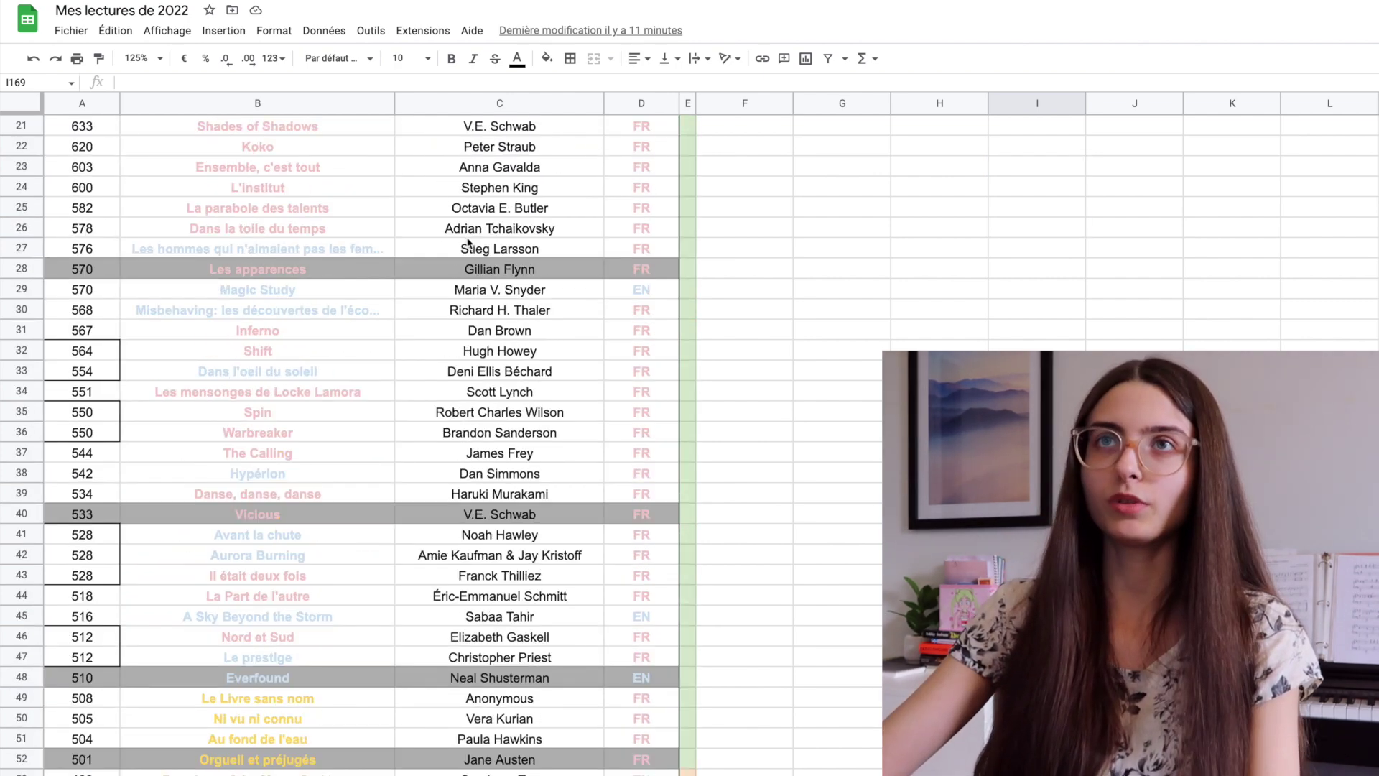
Point out the boxed group of 528-page books, and return to the longest books in the page-count list
click(117, 540)
mouse_move(105, 560)
mouse_down()
mouse_move(105, 581)
mouse_move(110, 534)
mouse_up()
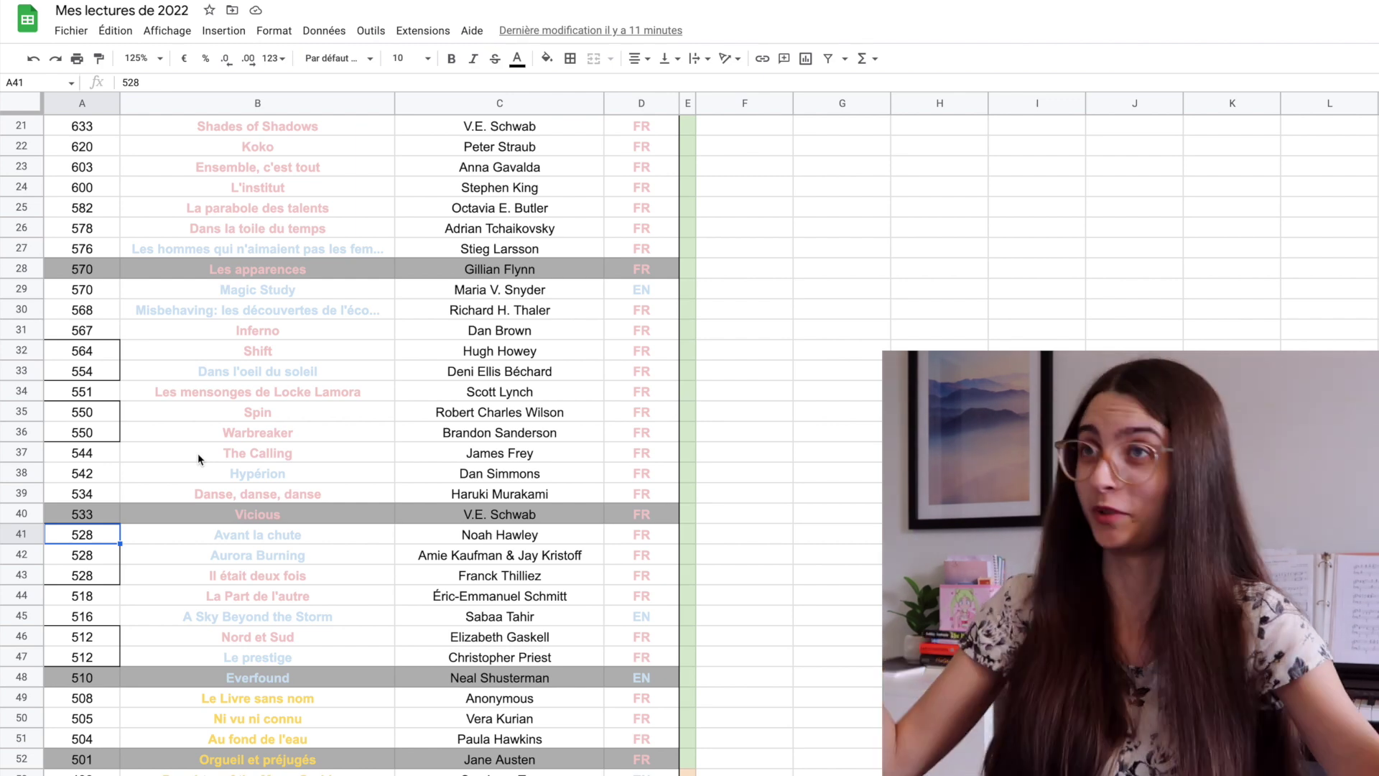
scroll(272, 565, up, 1)
scroll(271, 565, up, 6)
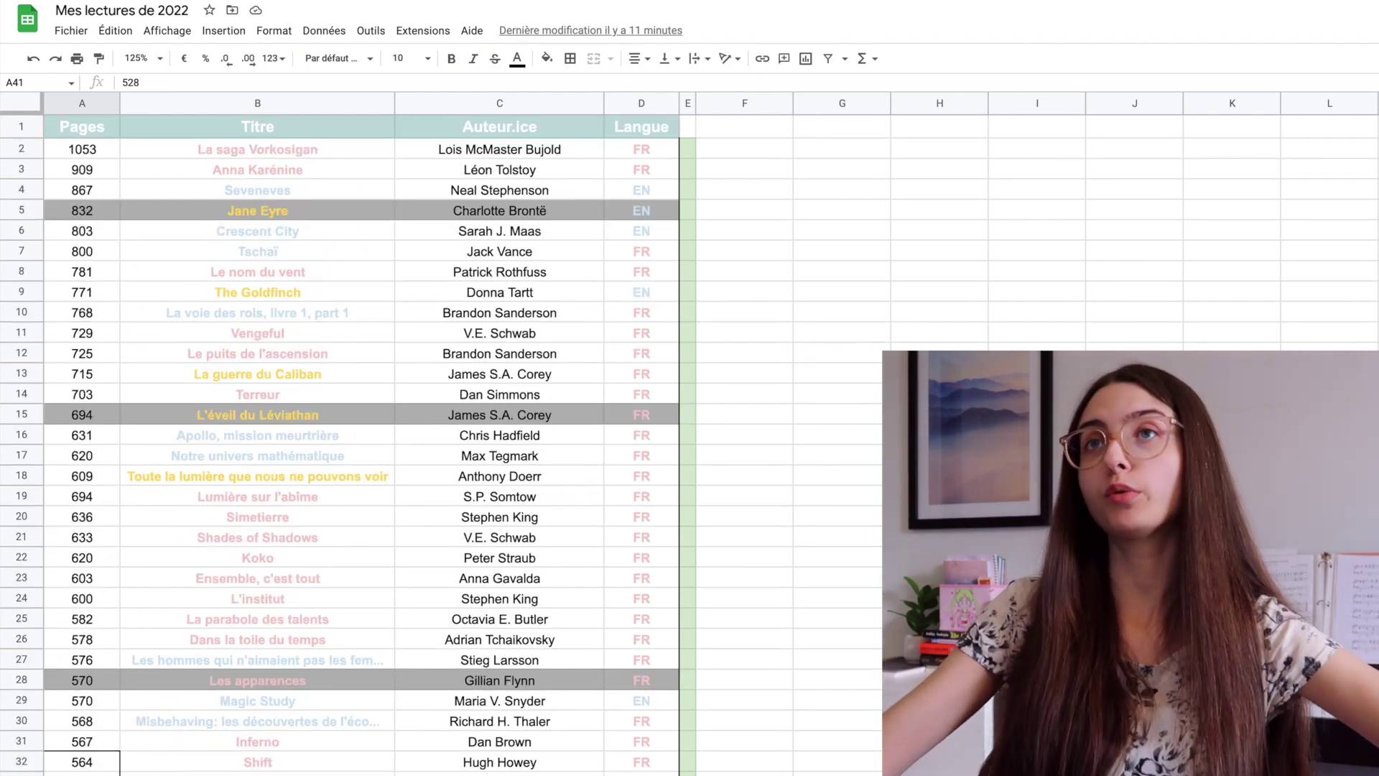
Show the series tracking sheet and highlight the volume-number cells D1:K13 beside the series started in 2022
click(940, 639)
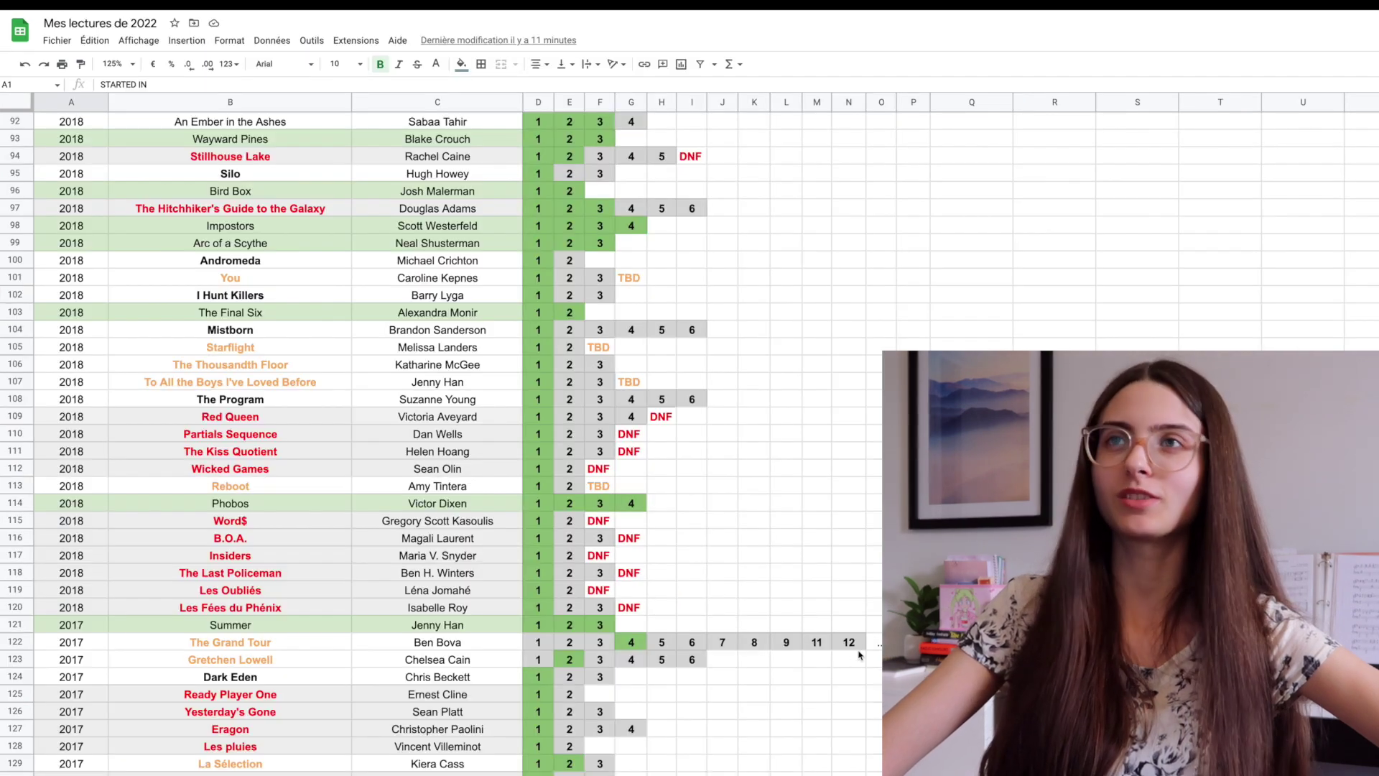
scroll(833, 730, up, 20)
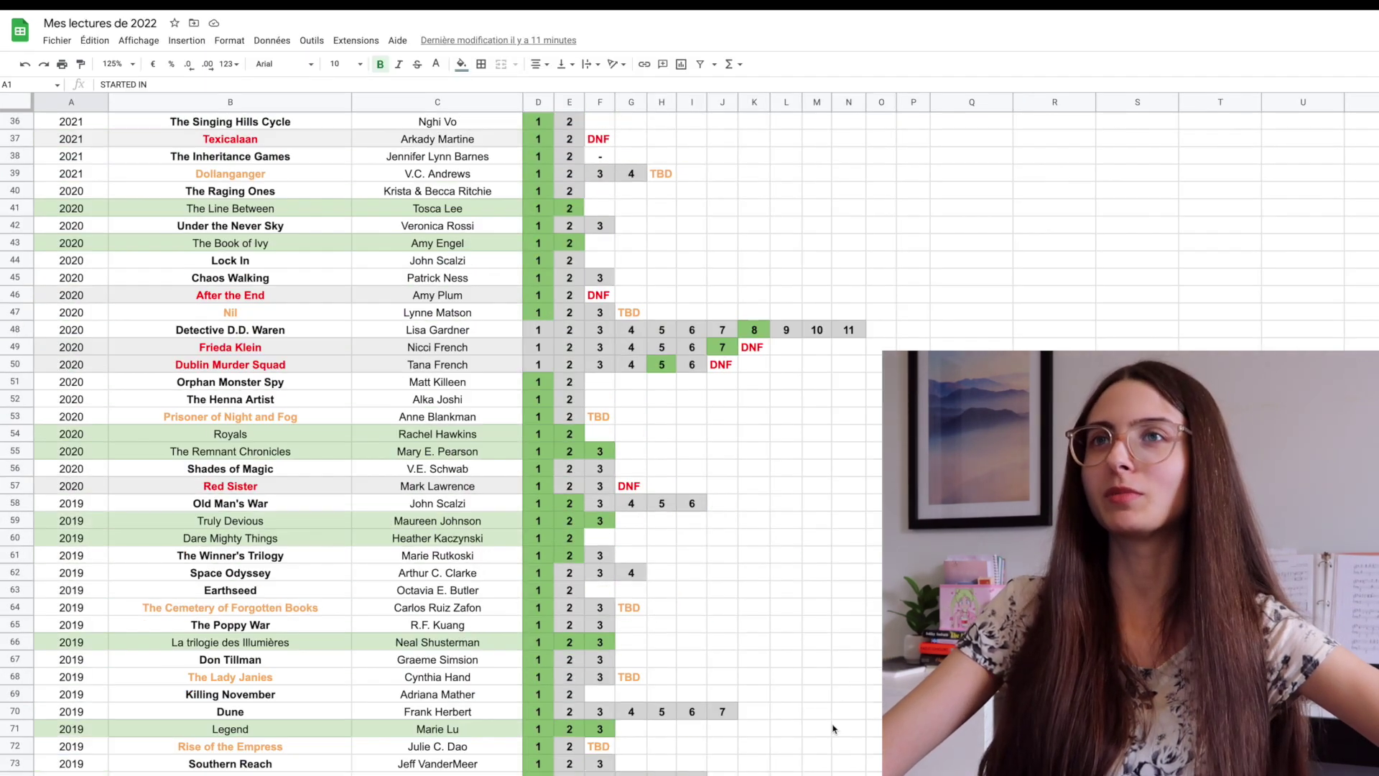
click(1054, 695)
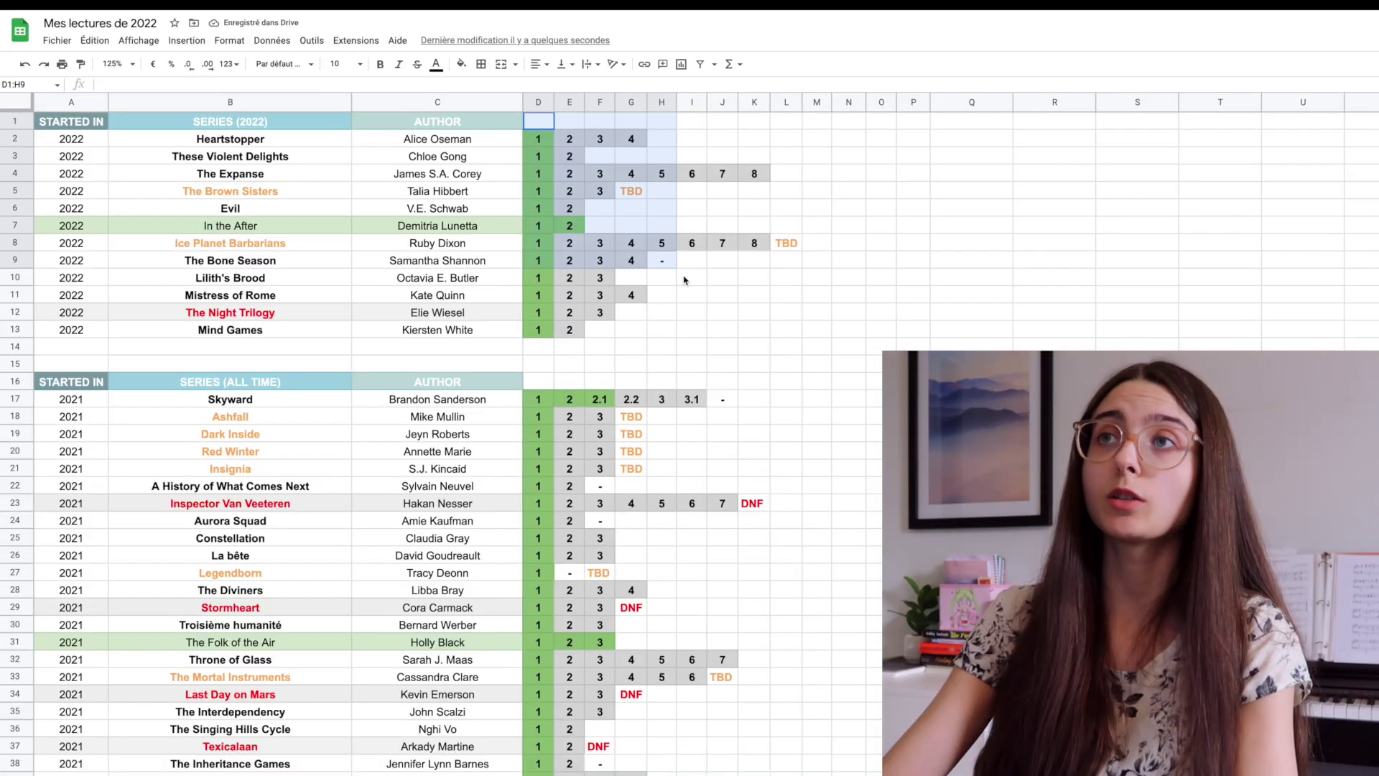
drag(743, 287, 757, 339)
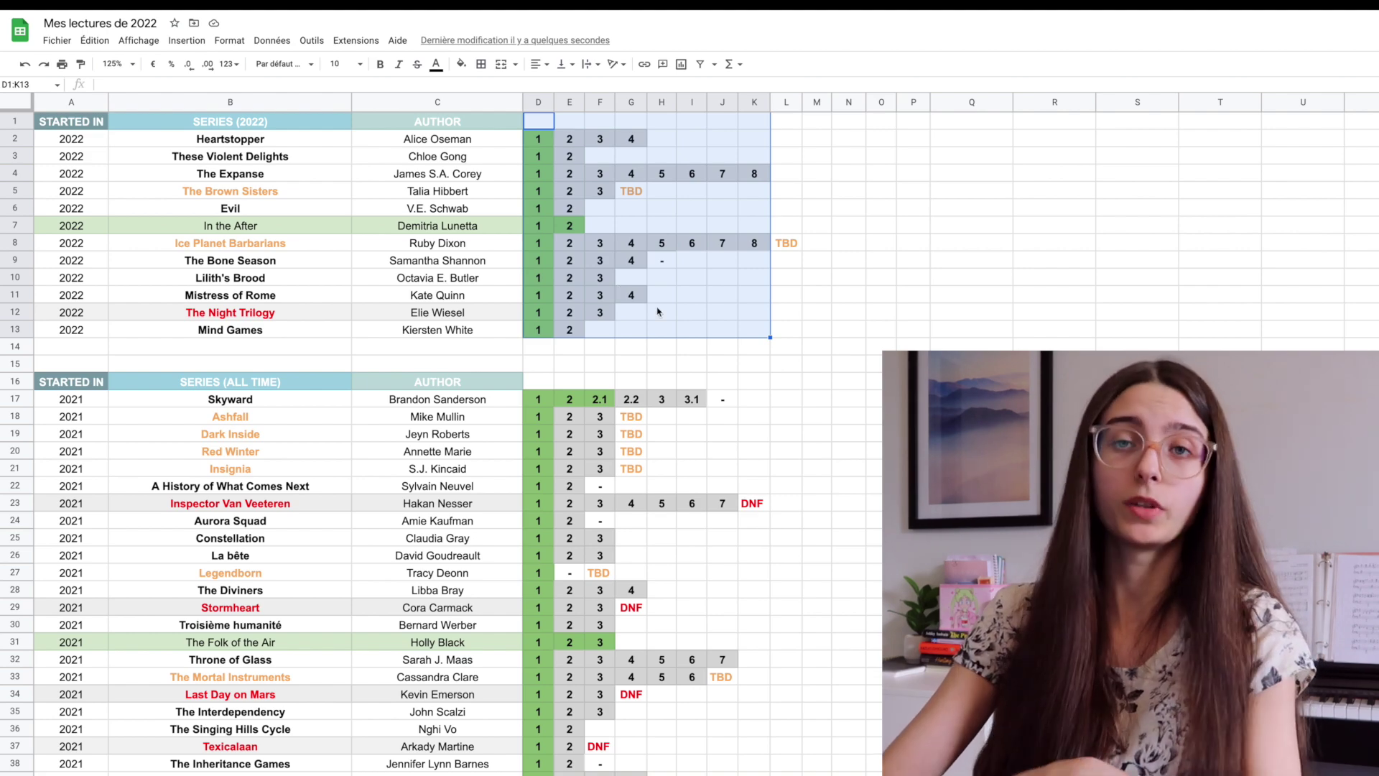
Look through the all-time series list, comparing the series started in 2021 with those from 2020 and 2019
scroll(658, 312, down, 3)
click(841, 381)
scroll(589, 348, down, 9)
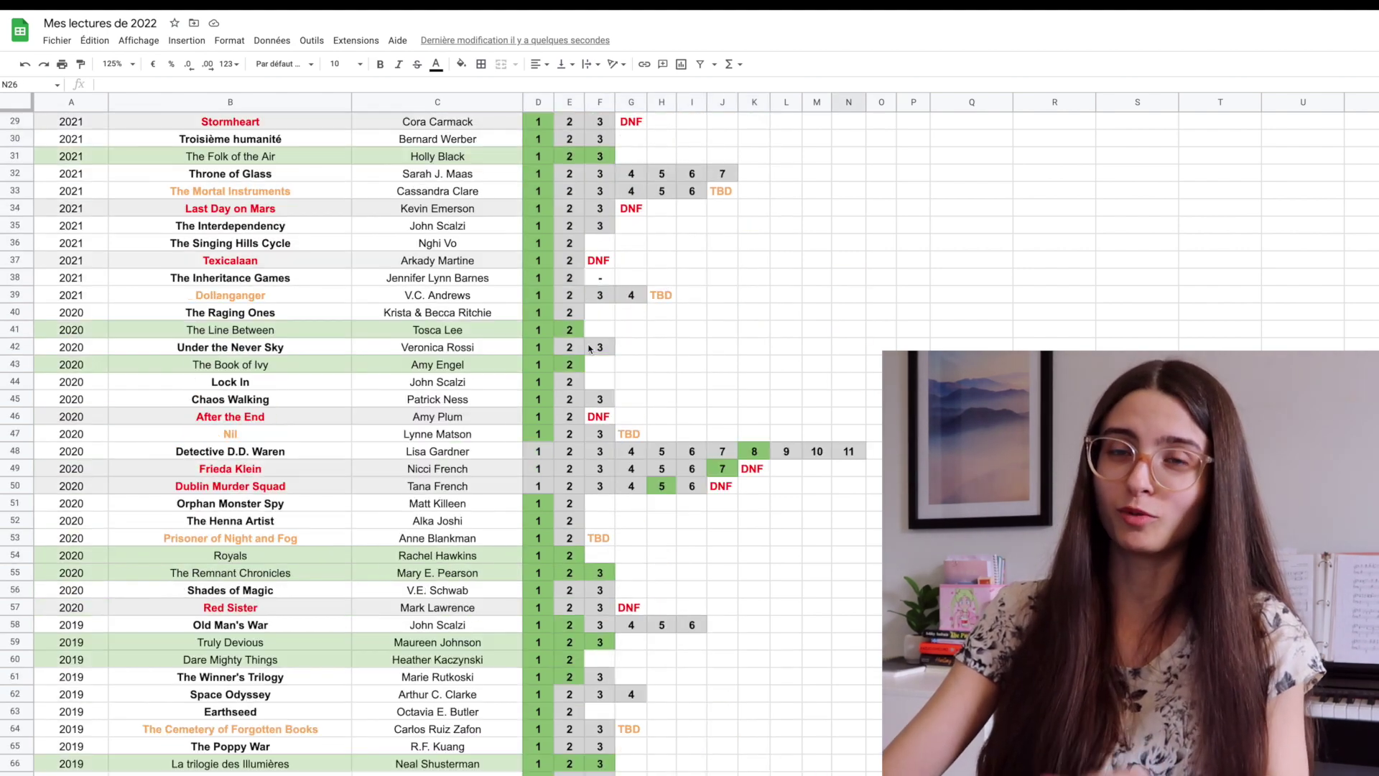
scroll(588, 348, up, 9)
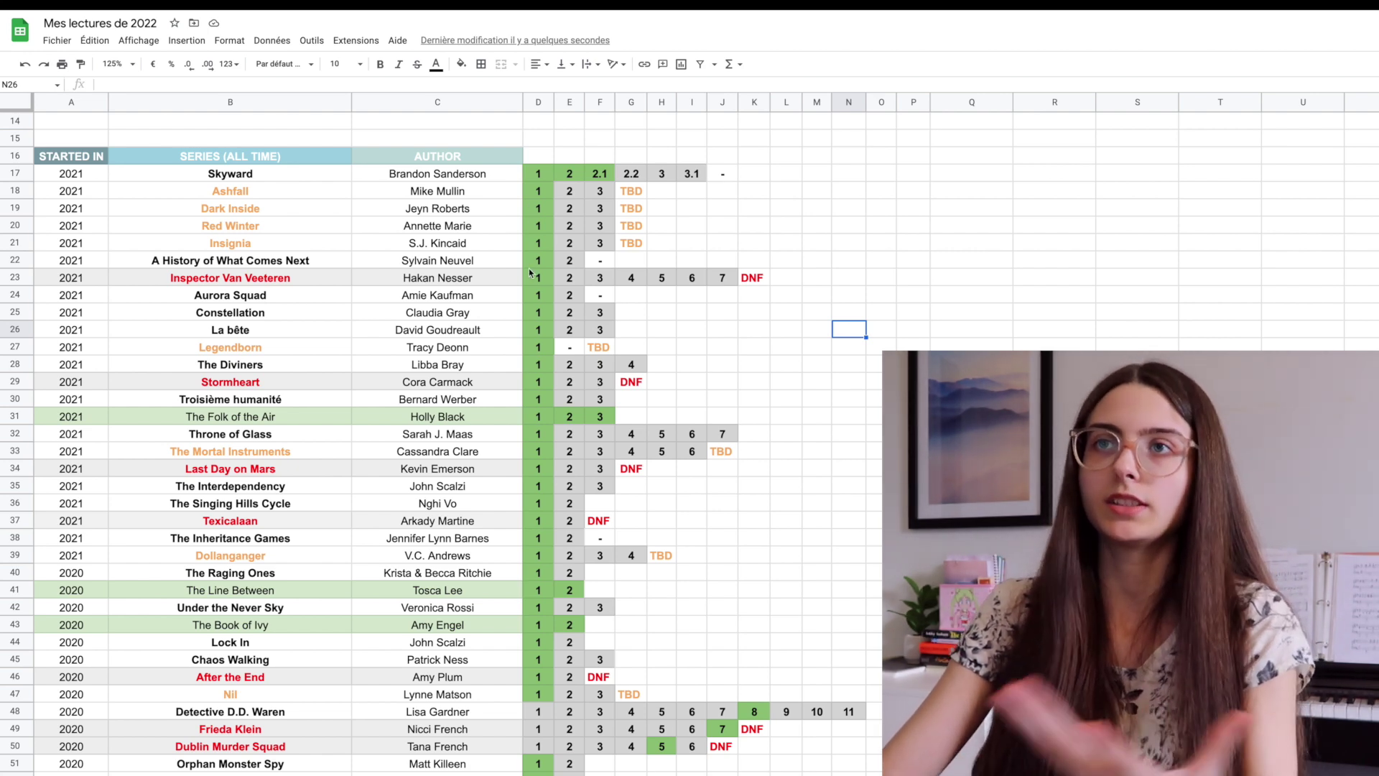
scroll(529, 272, down, 1)
scroll(529, 272, down, 3)
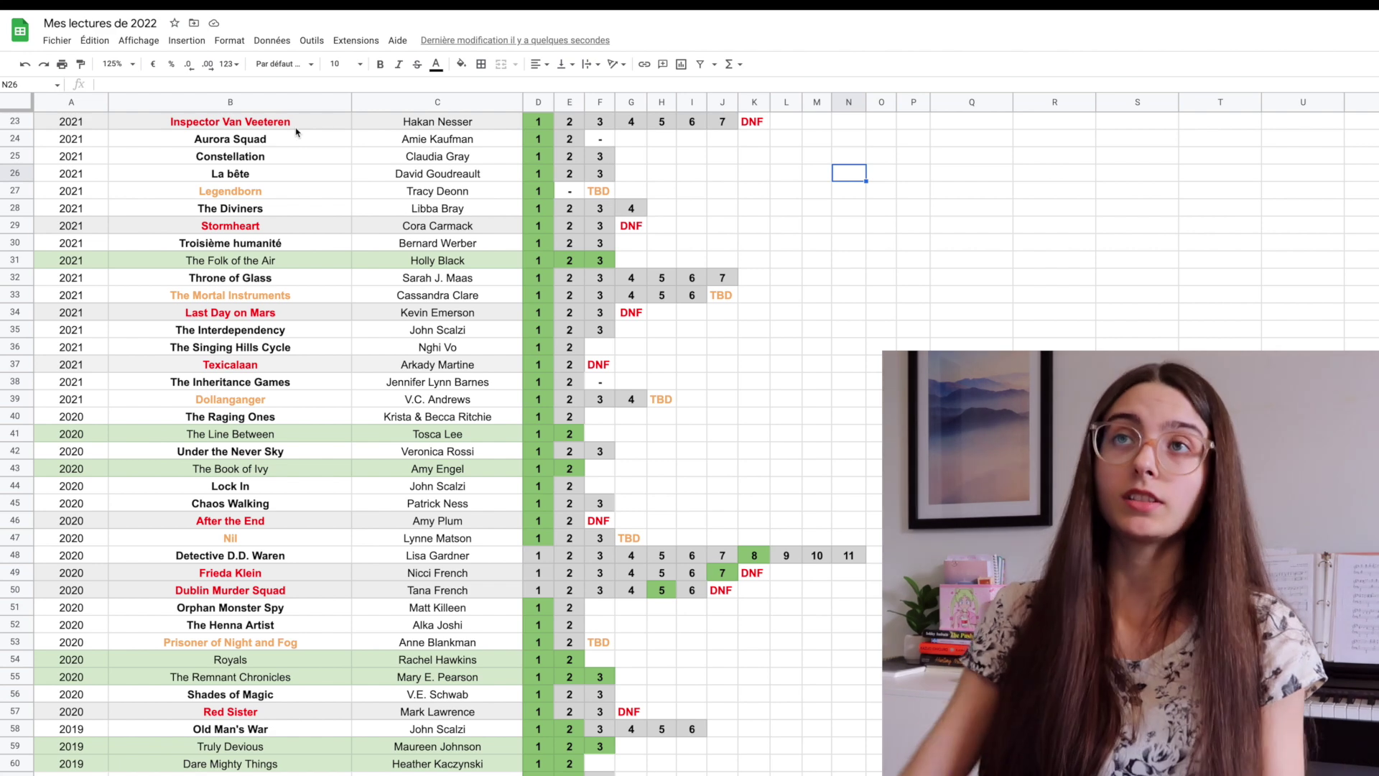
Single out the Aurora Squad and Legendborn titles and the green row of The Folk of the Air in the series list
click(269, 144)
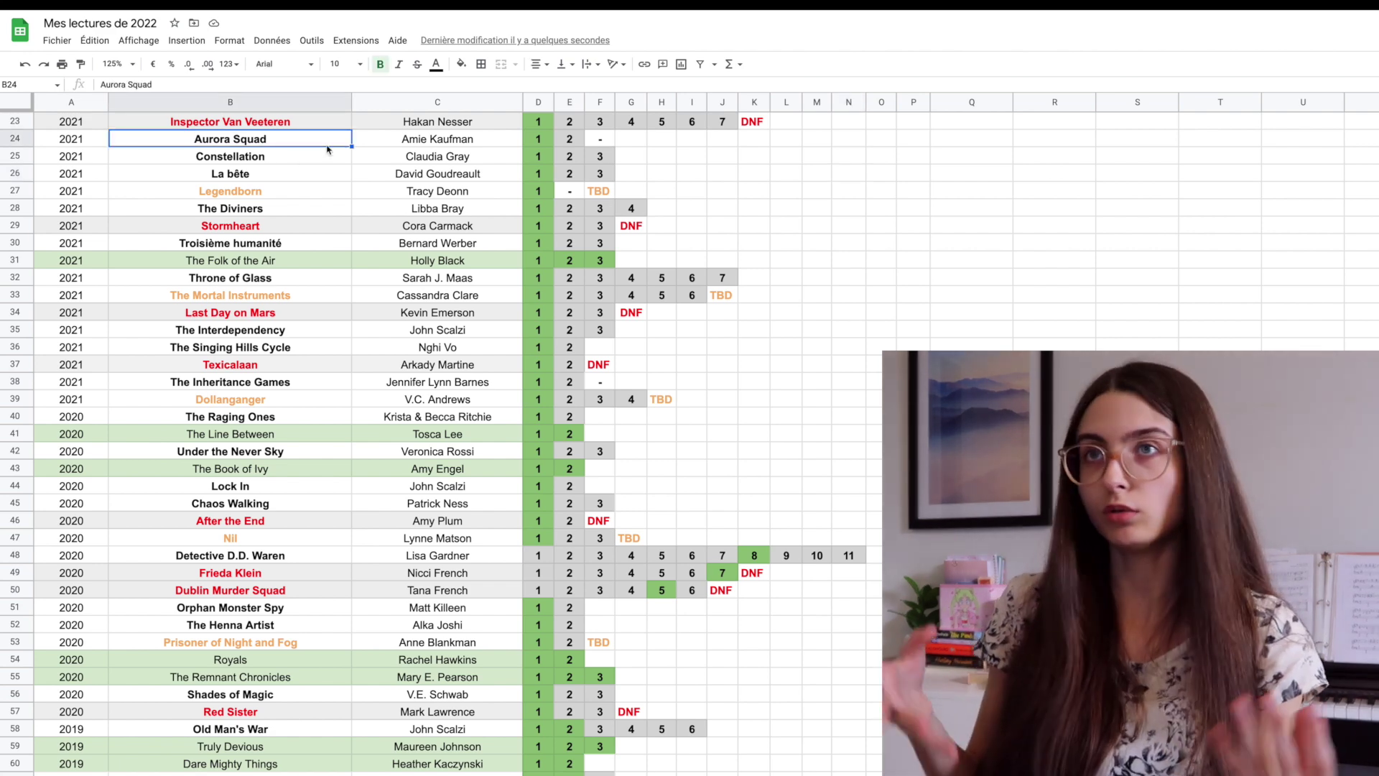
click(324, 191)
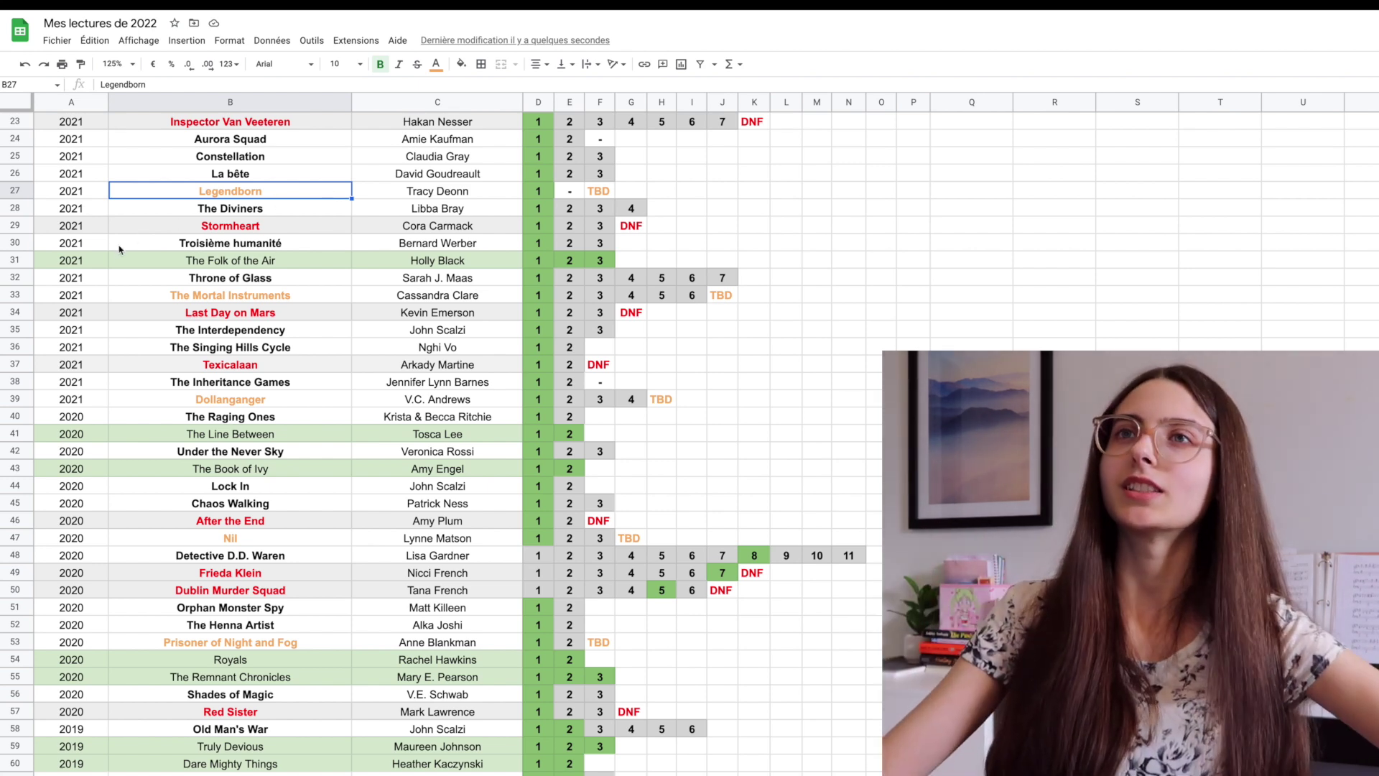
click(22, 260)
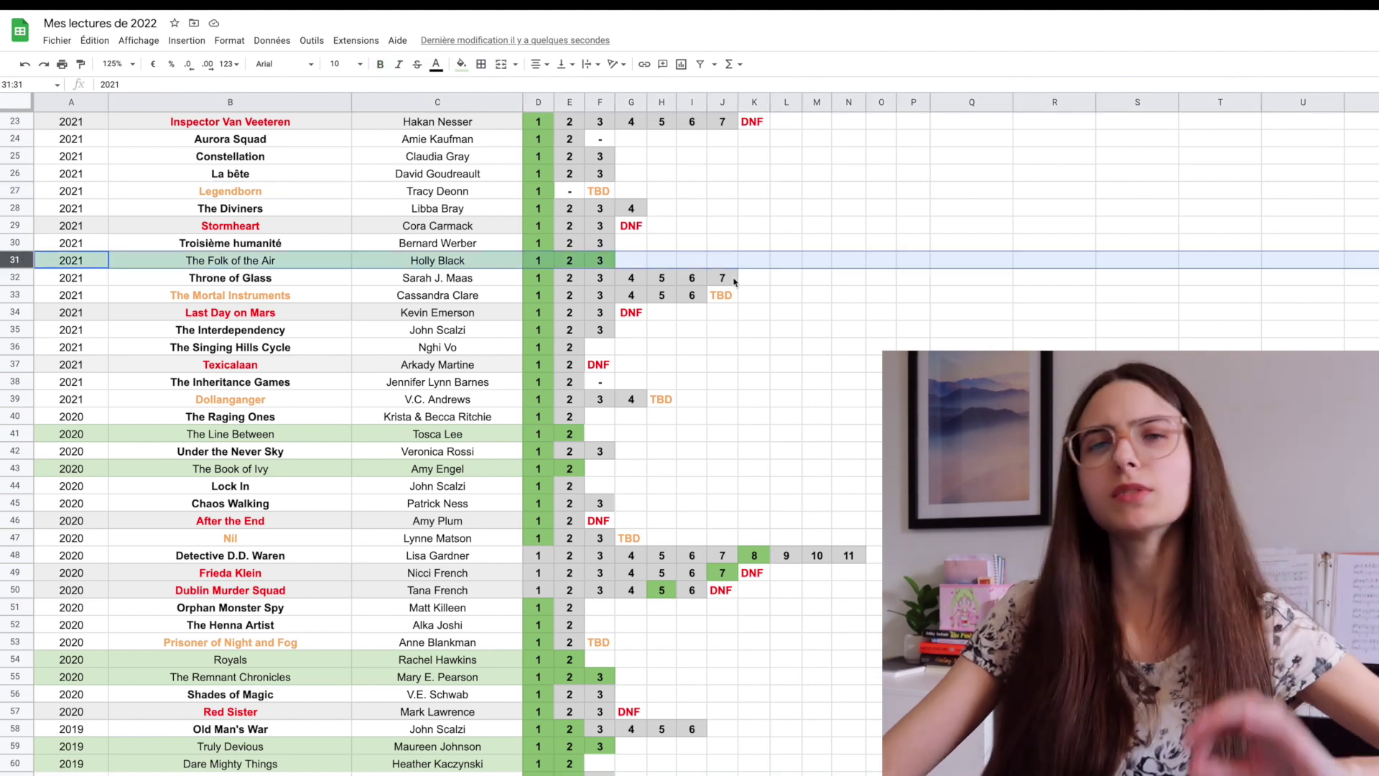
click(780, 261)
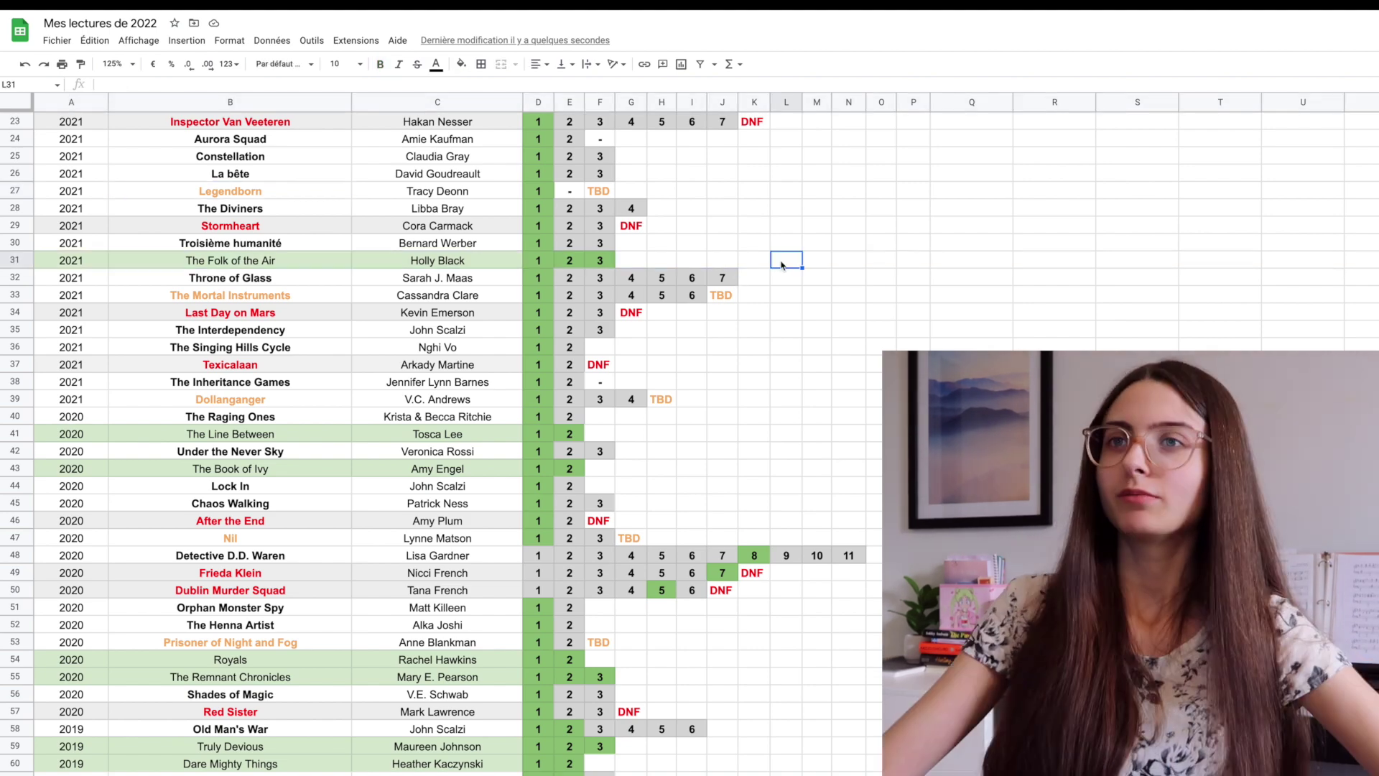
Look through the older series started between 2019 and 2017, and return toward the start of the list
scroll(779, 264, down, 15)
scroll(779, 266, down, 4)
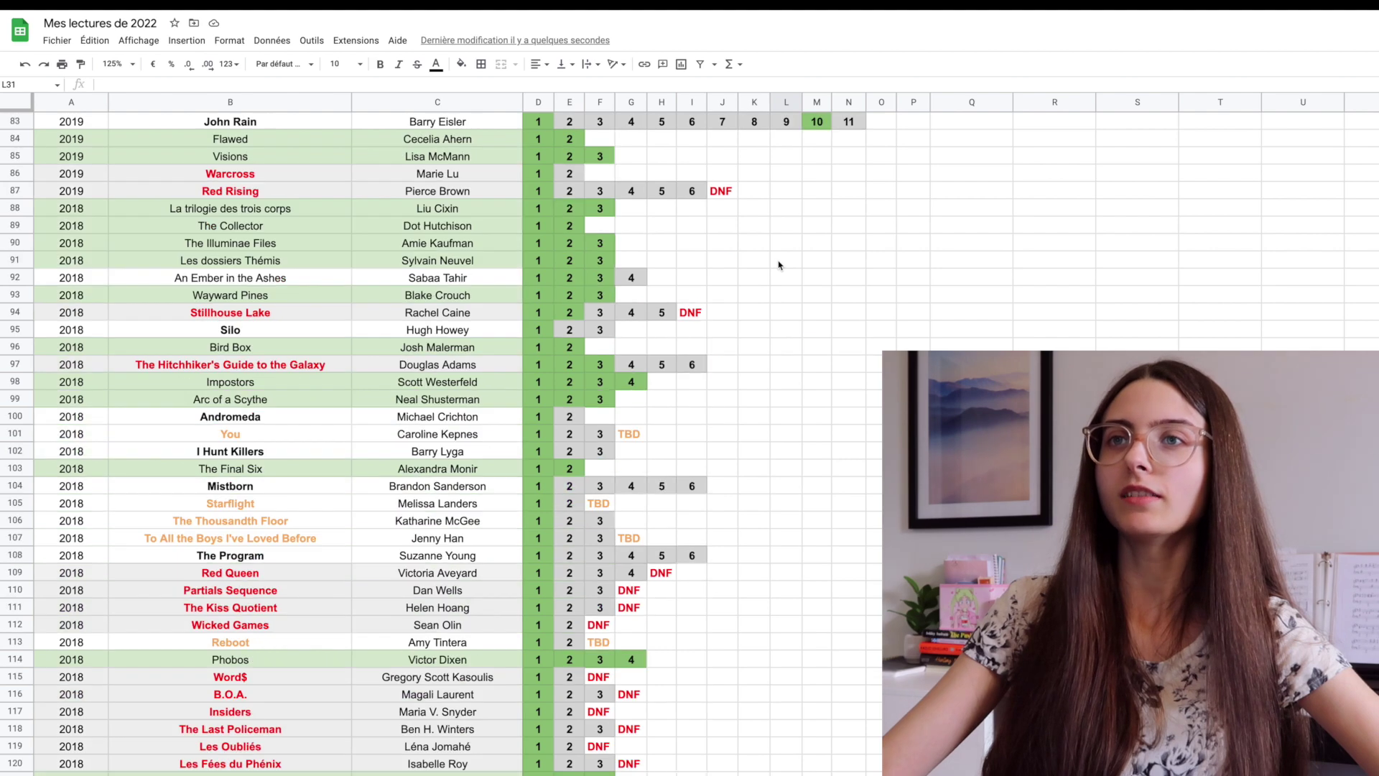
scroll(759, 243, down, 5)
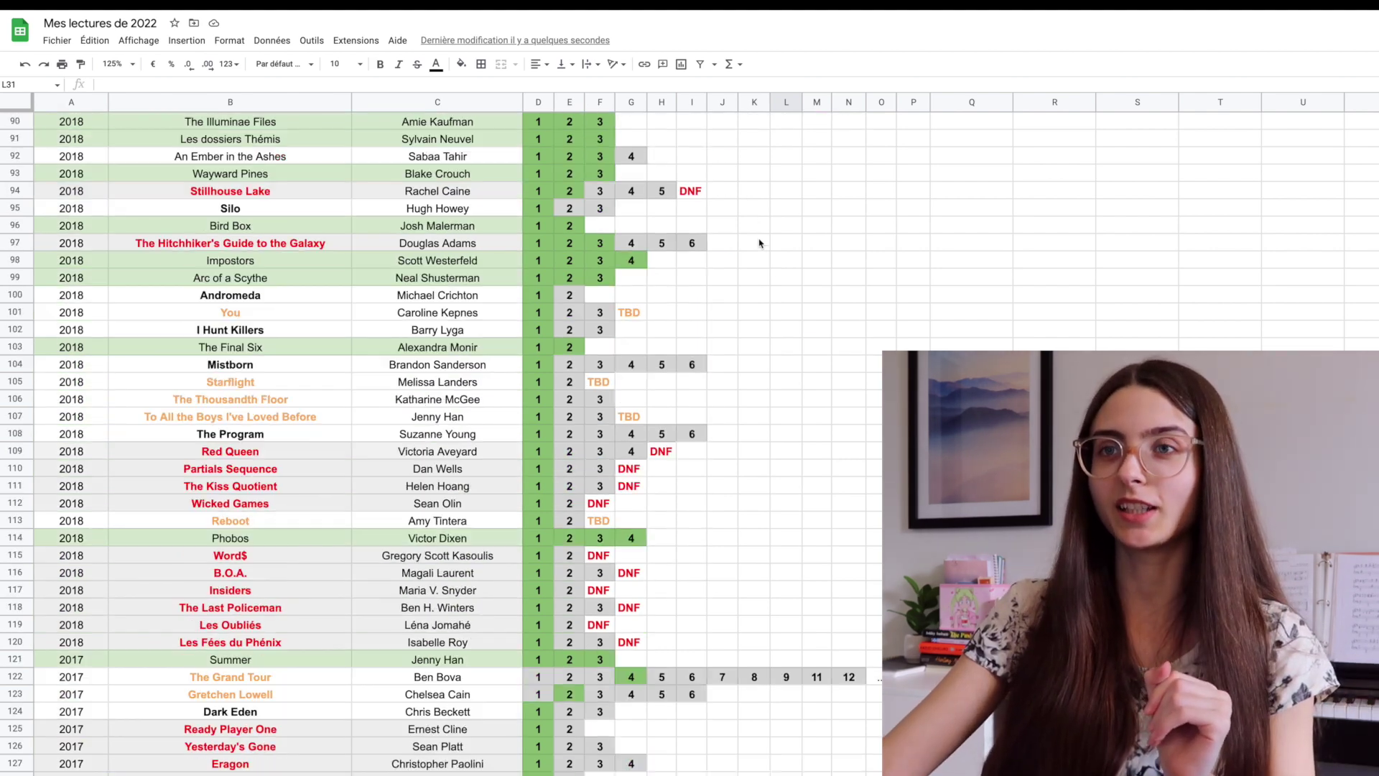
scroll(758, 265, up, 20)
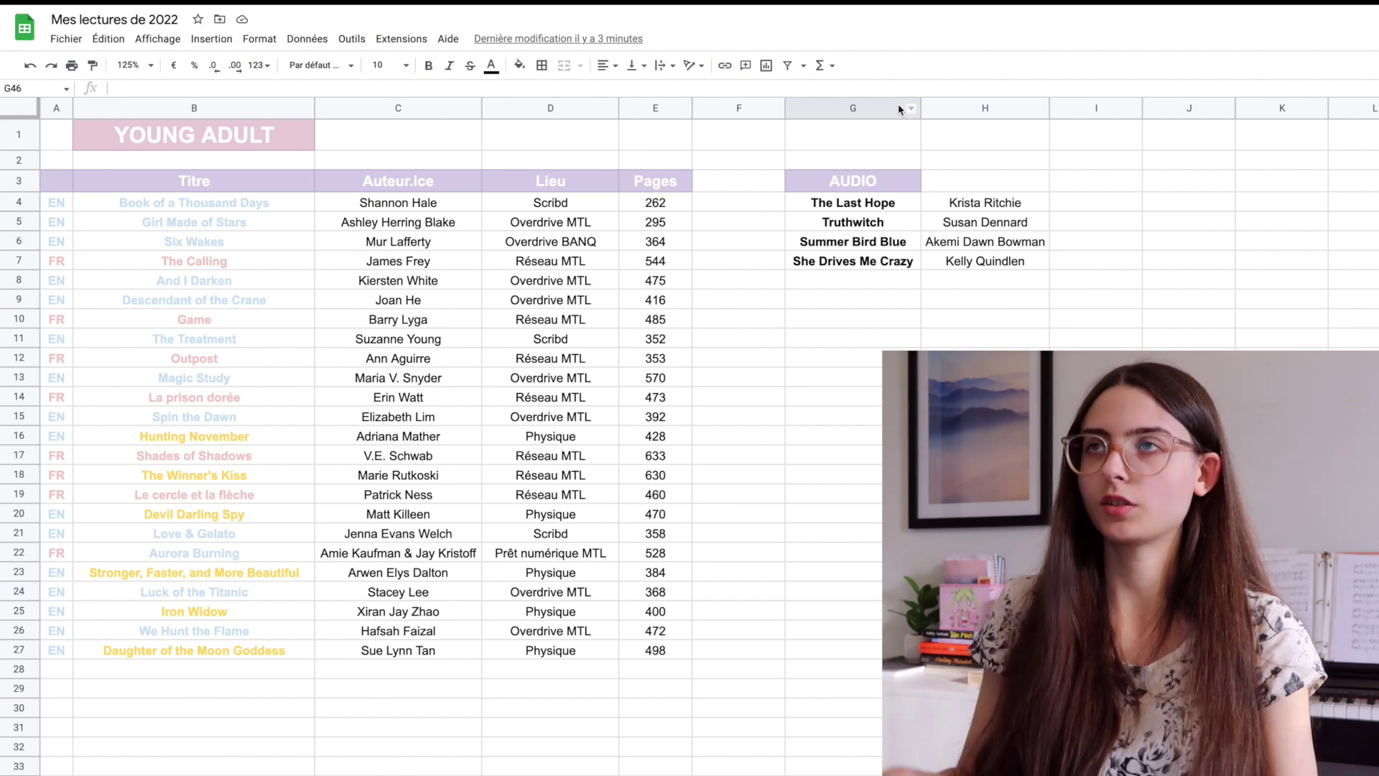
Look through the Écrivain sheet's books grouped by author, singling out the Haruki Murakami and Stephen King heading rows
click(985, 688)
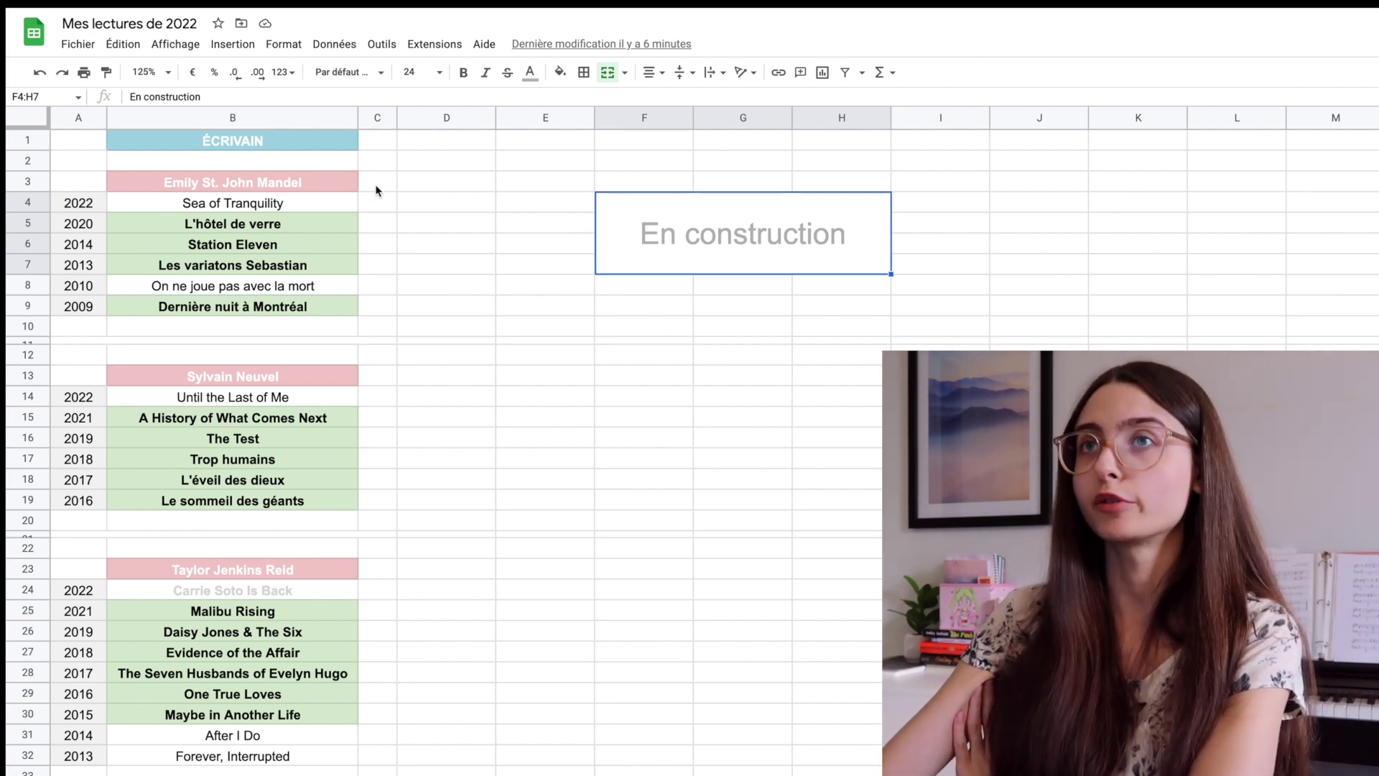
scroll(391, 302, down, 6)
scroll(392, 301, down, 4)
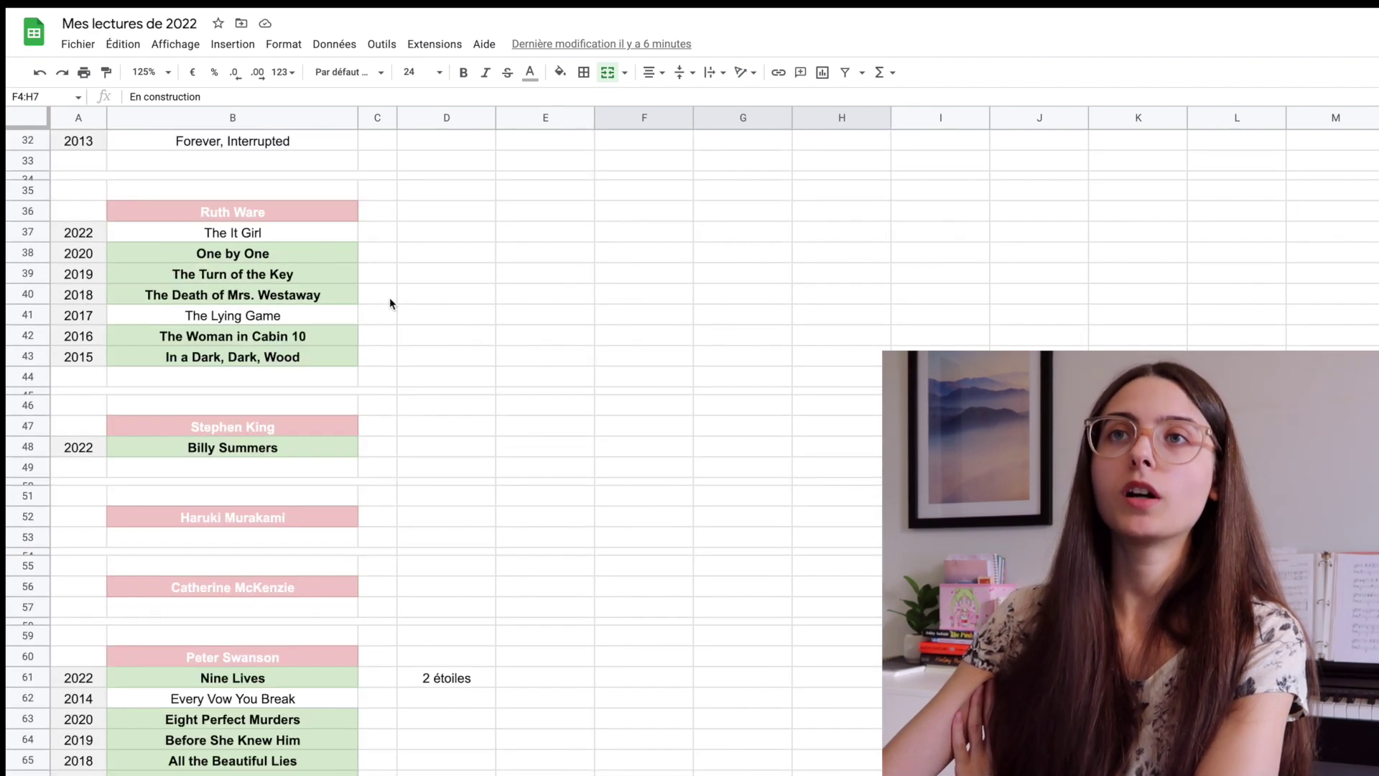
click(27, 517)
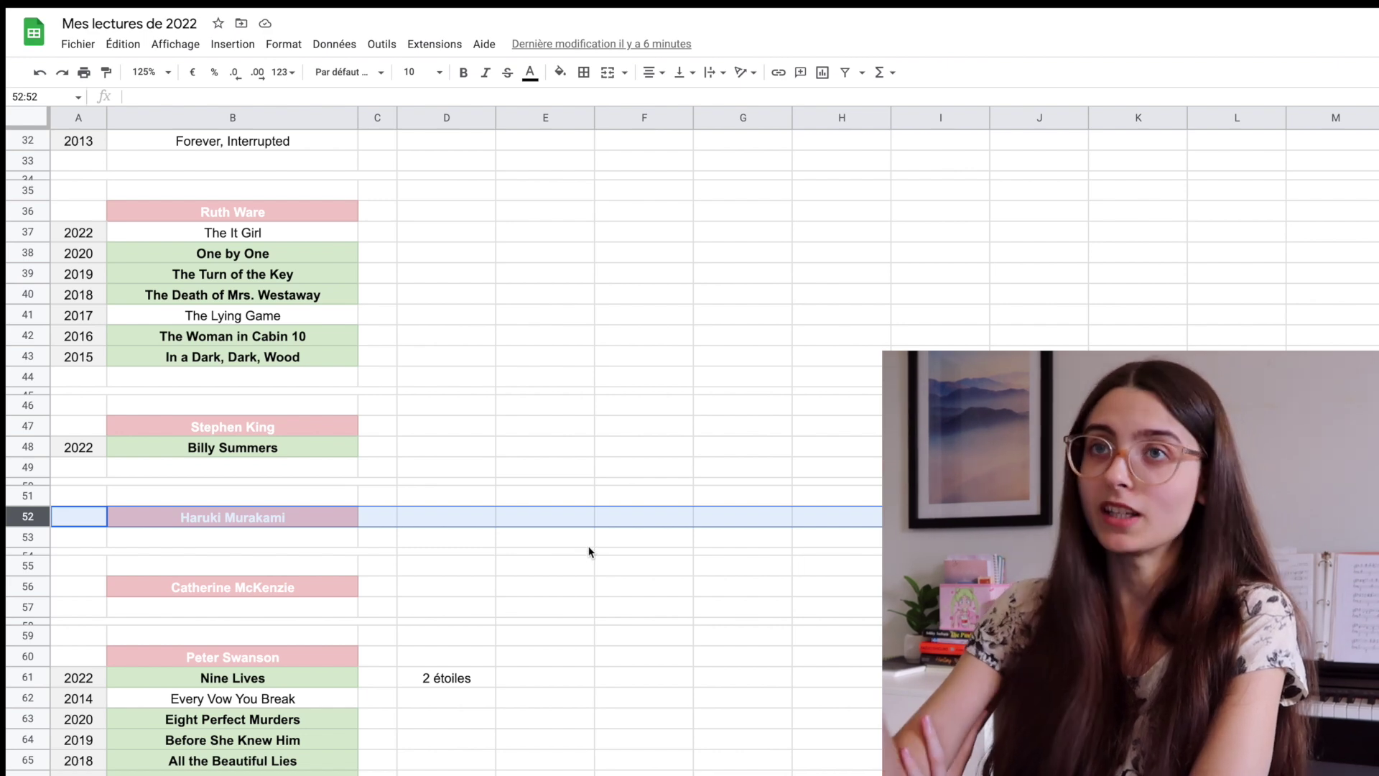
scroll(287, 611, up, 3)
click(27, 612)
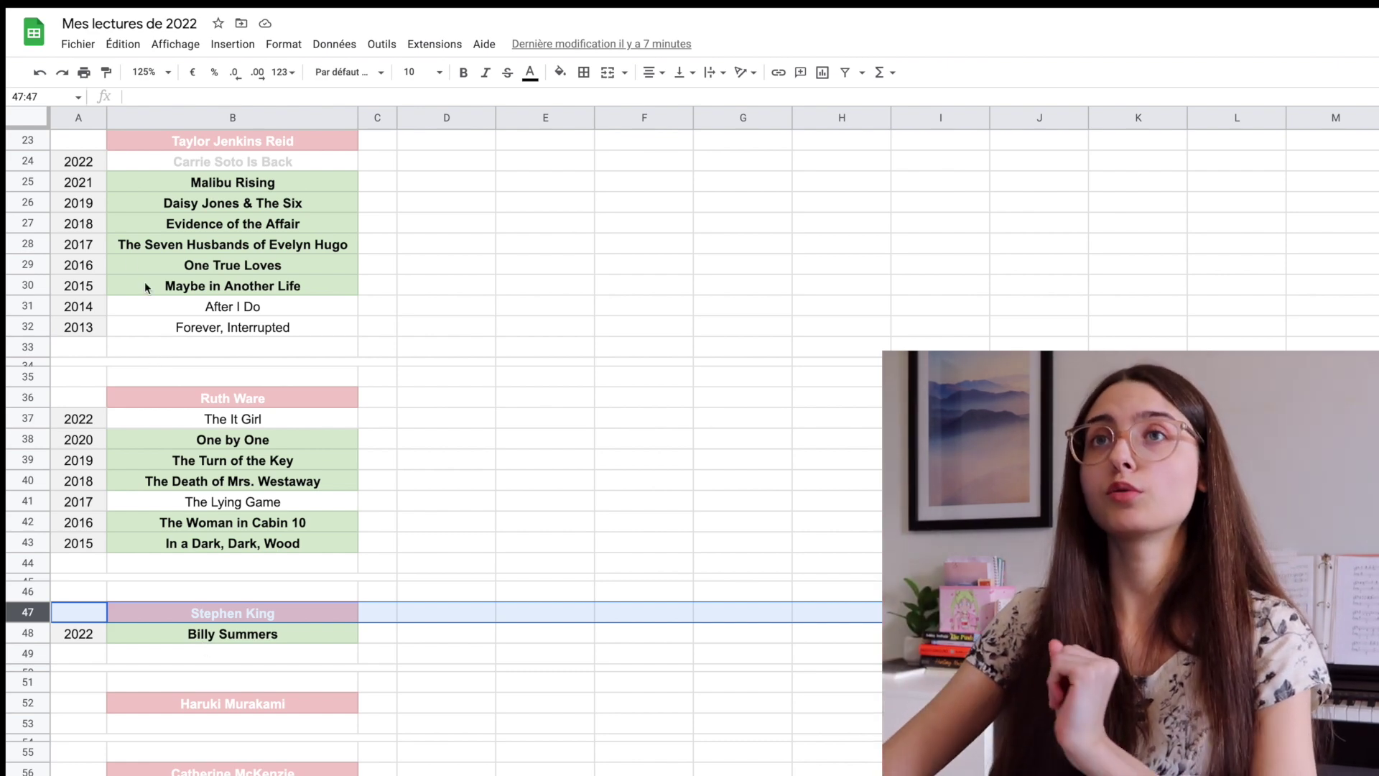
Point out Carrie Soto Is Back, After I Do and Forever, Interrupted among Taylor Jenkins Reid's books
click(304, 162)
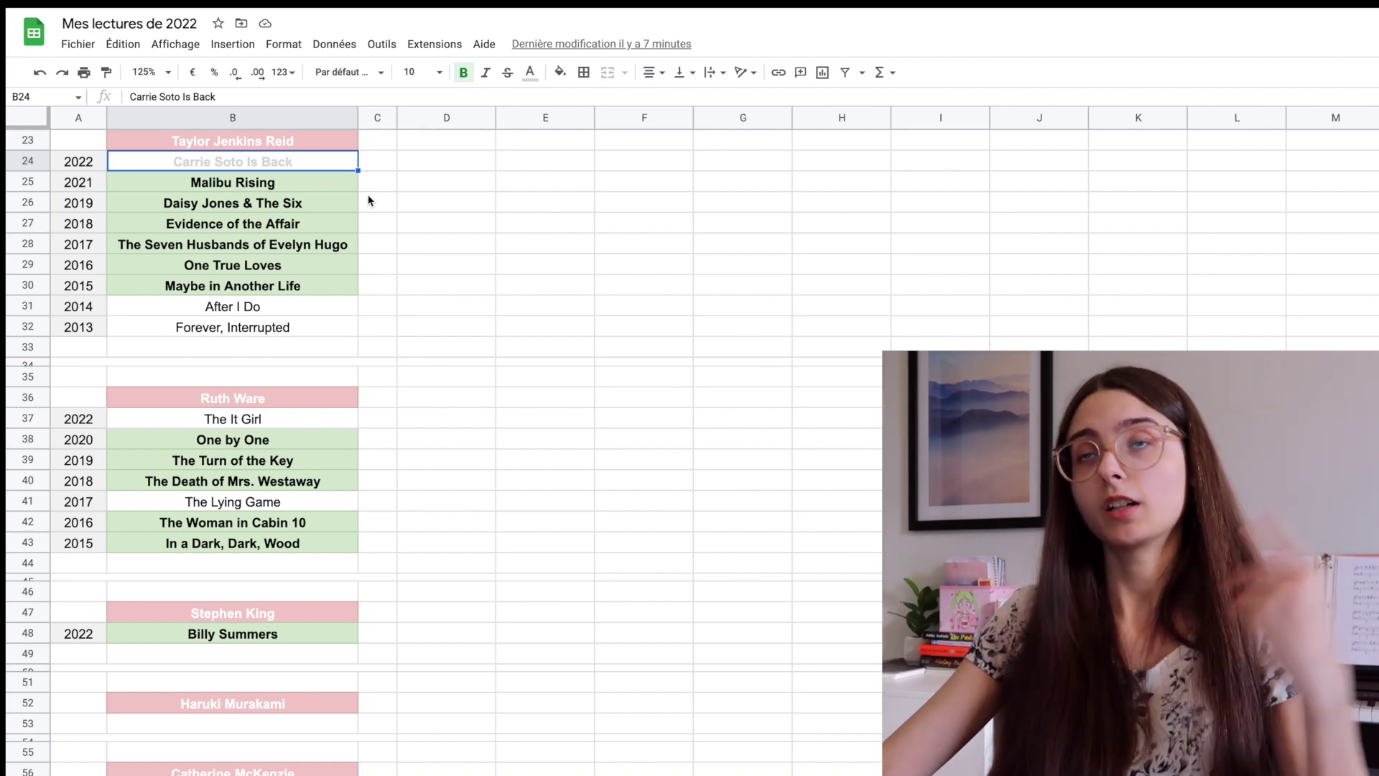
click(339, 308)
click(338, 326)
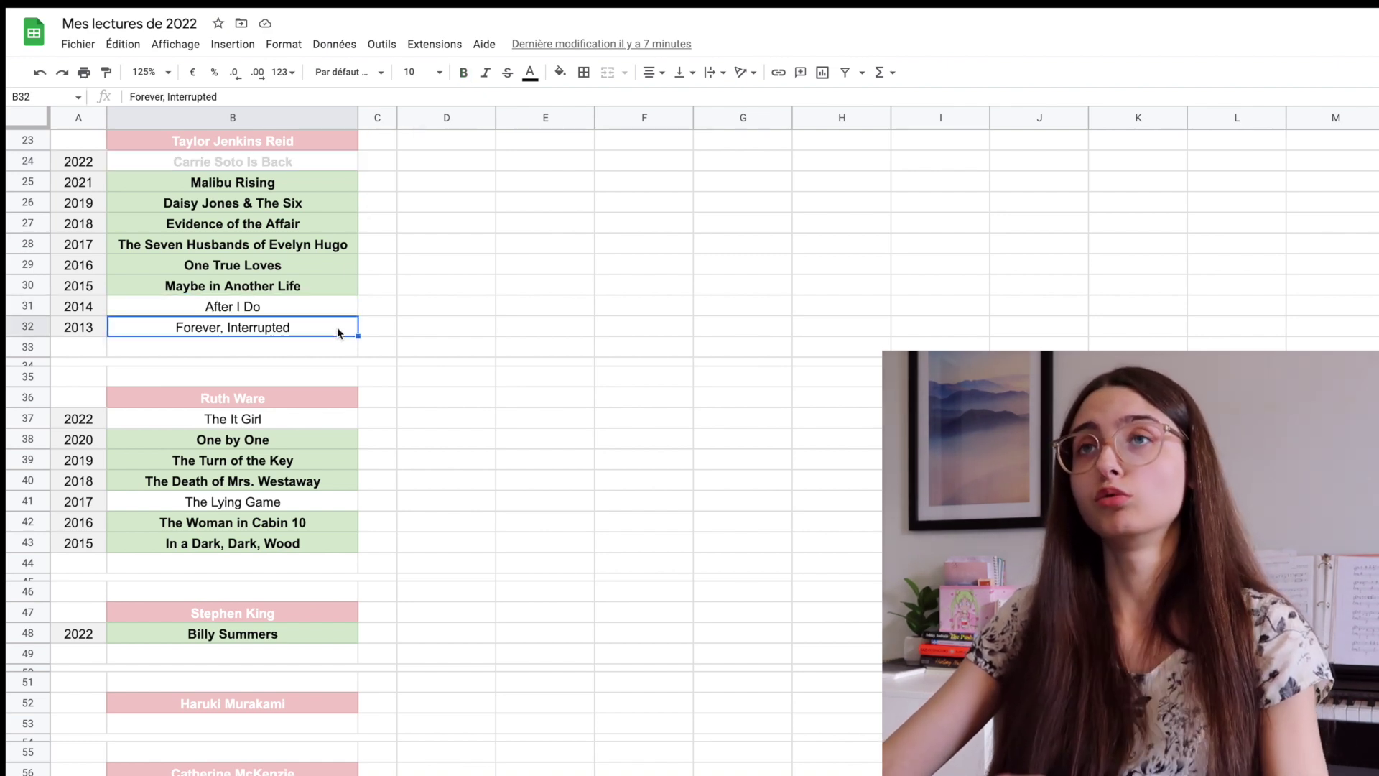